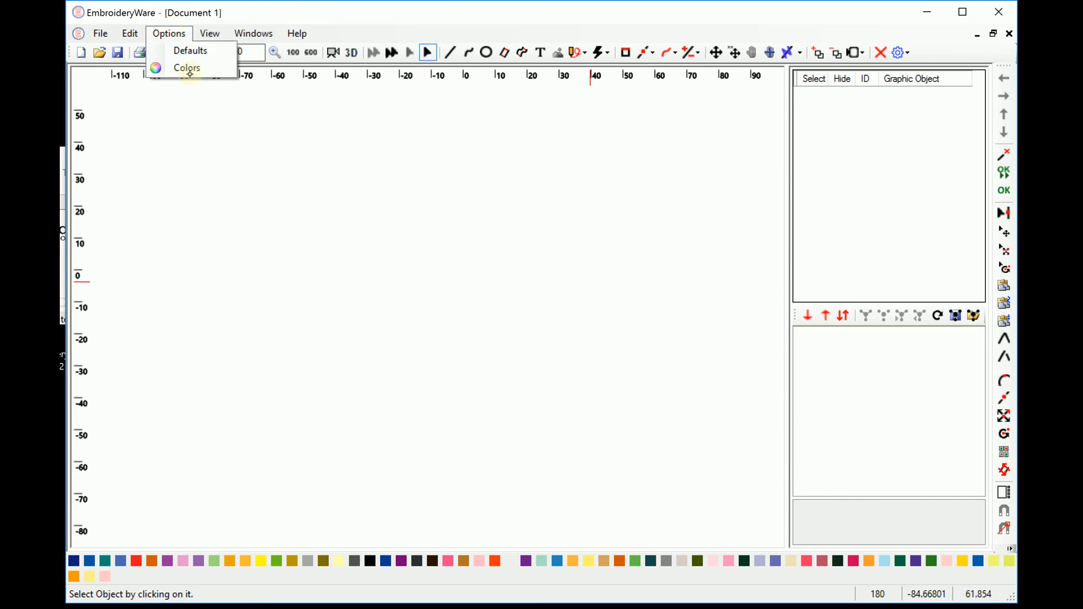
- Open the graphic object defaults and review every property group from Cutwork through Stitches
click(169, 49)
drag(271, 80, 536, 128)
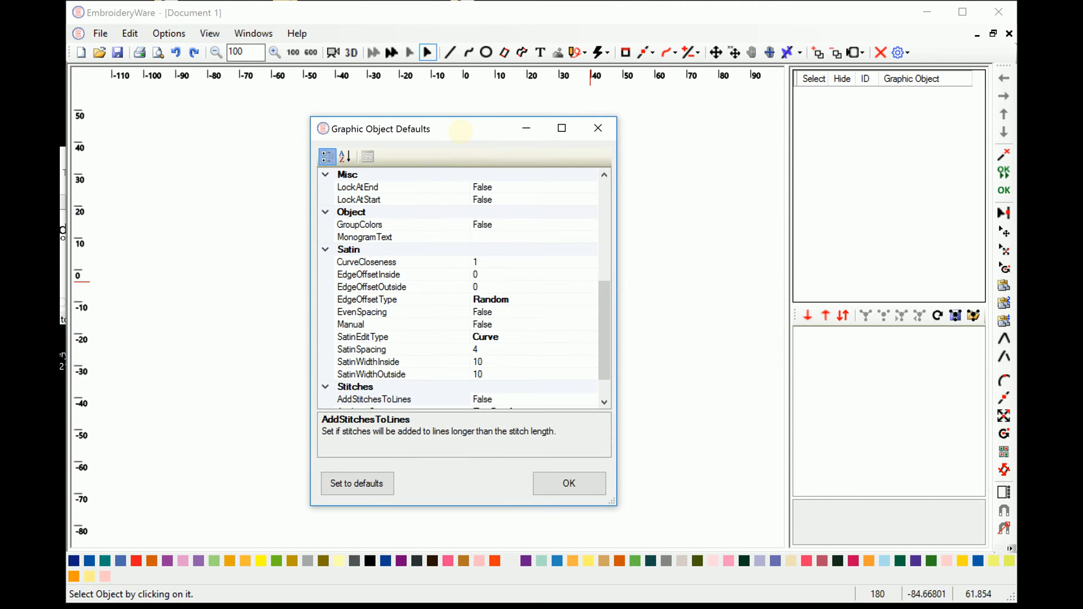
drag(609, 365, 609, 218)
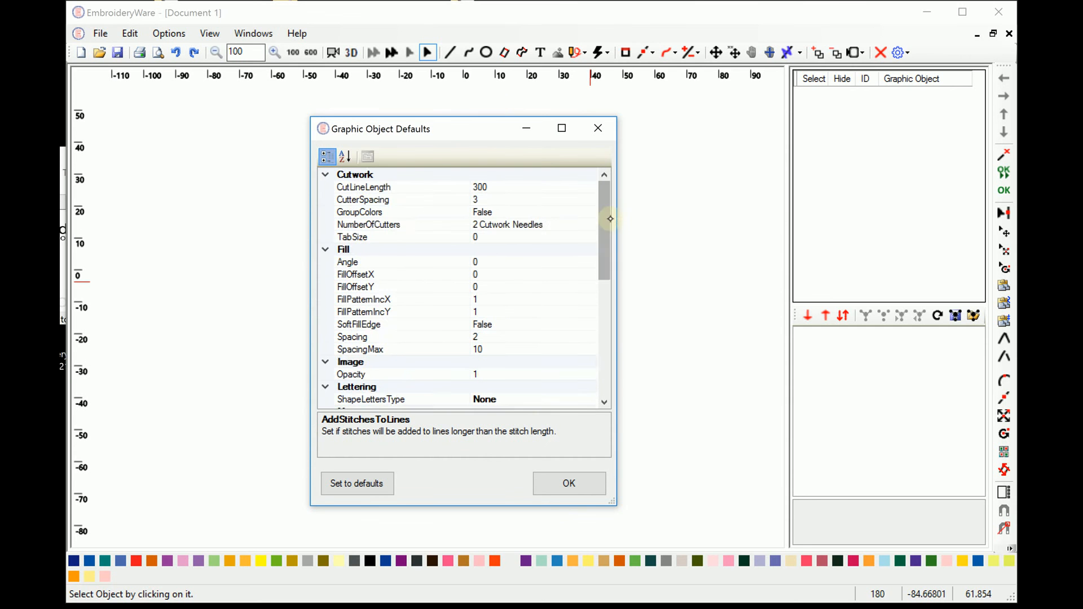
drag(612, 356, 606, 400)
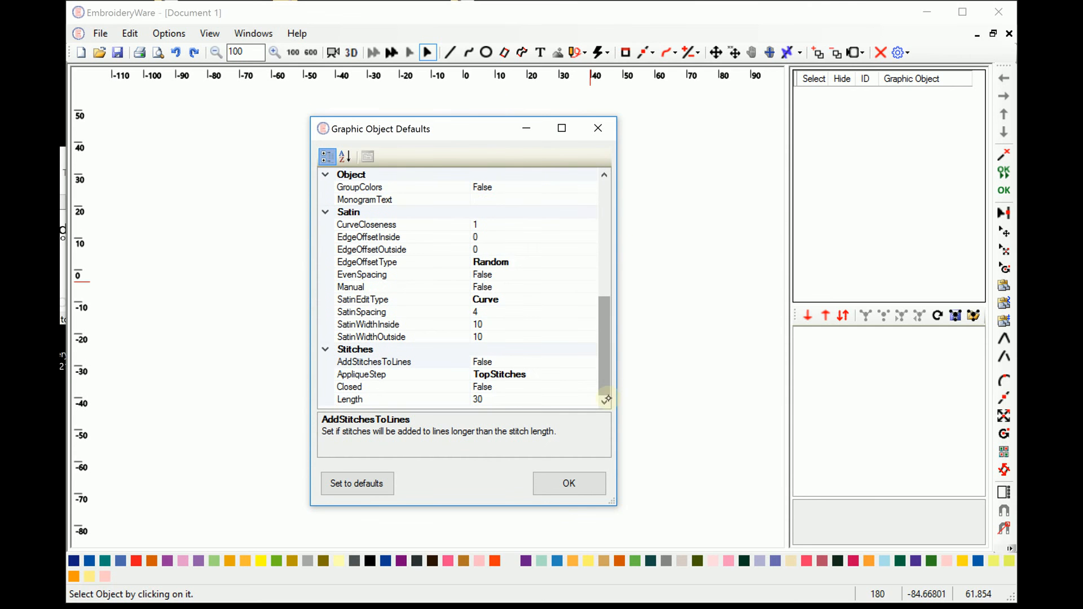
click(603, 239)
click(602, 239)
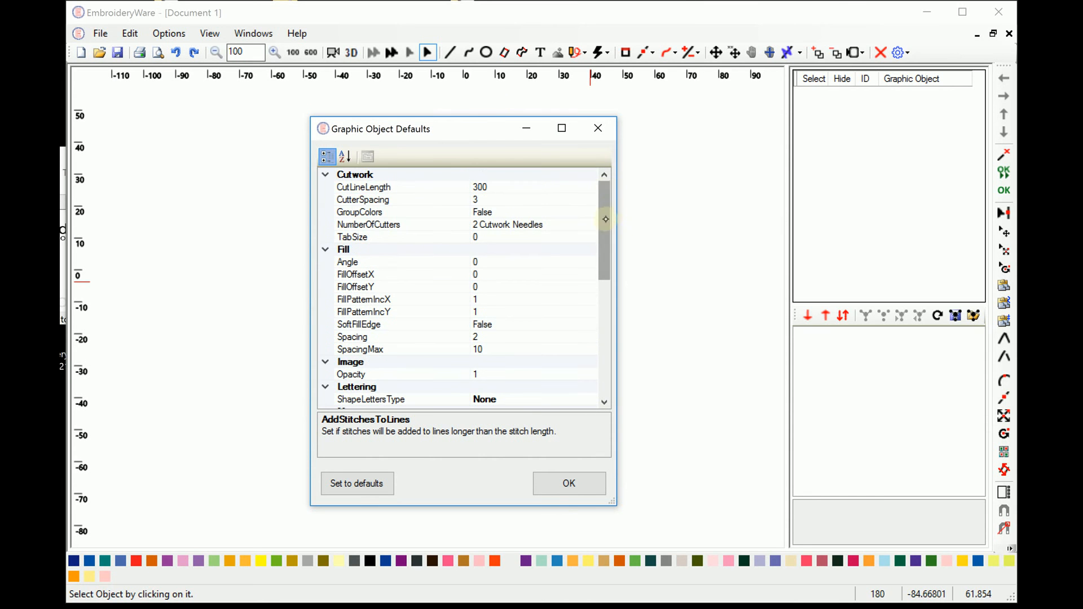
drag(604, 229, 612, 169)
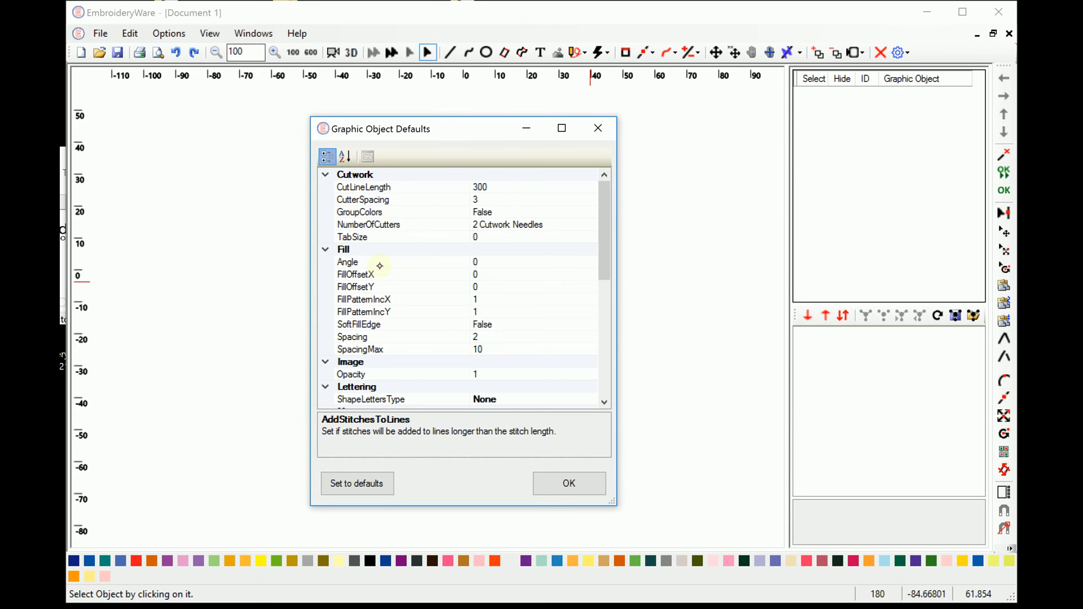
click(604, 402)
click(604, 402)
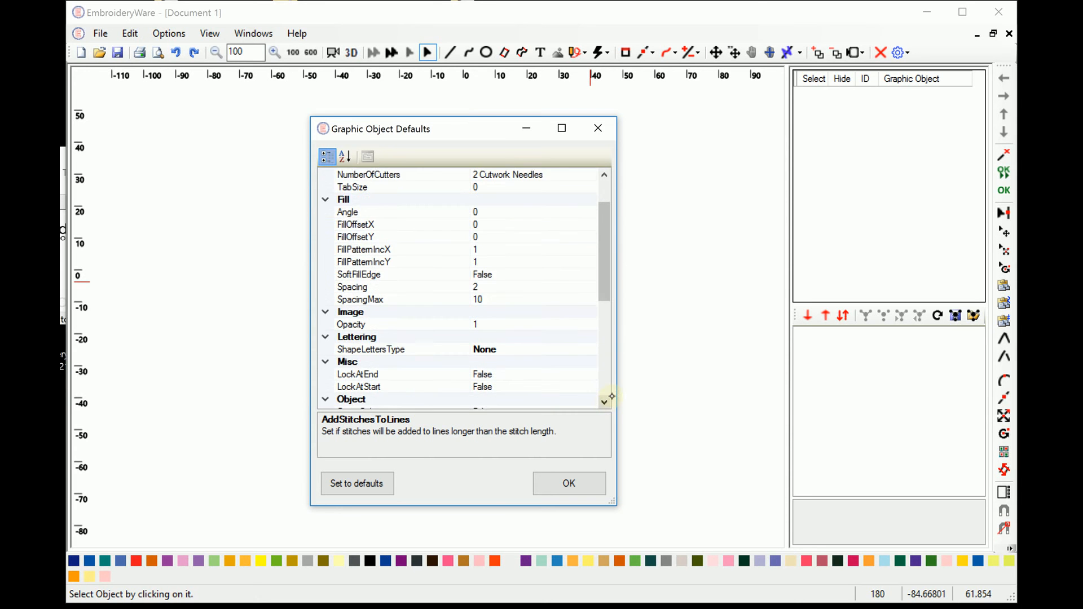
click(604, 401)
click(604, 402)
click(604, 402)
click(604, 401)
click(604, 401)
click(604, 401)
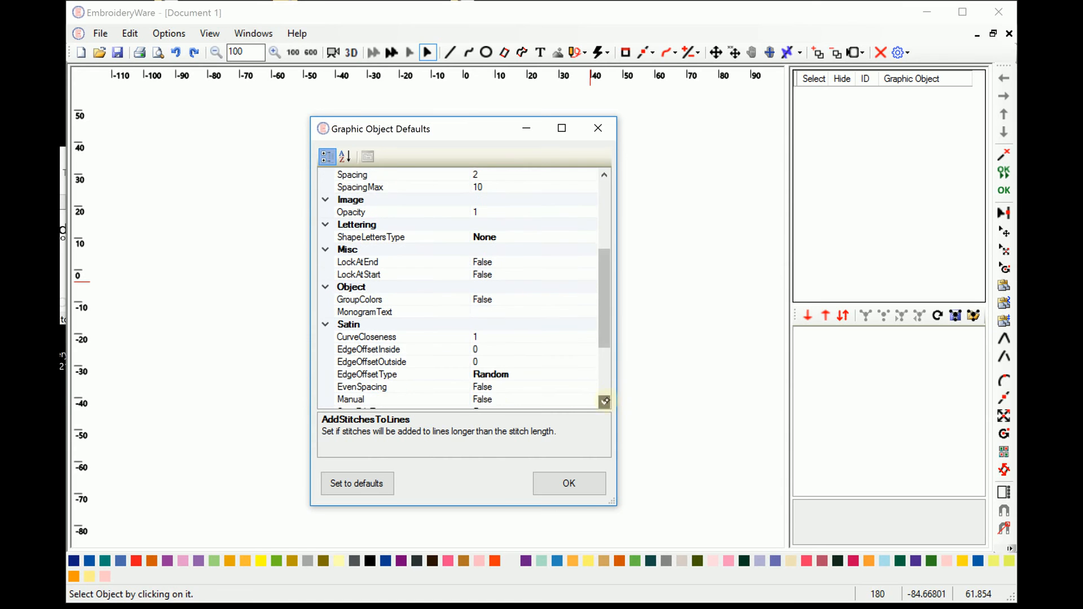
click(604, 402)
click(603, 402)
click(604, 402)
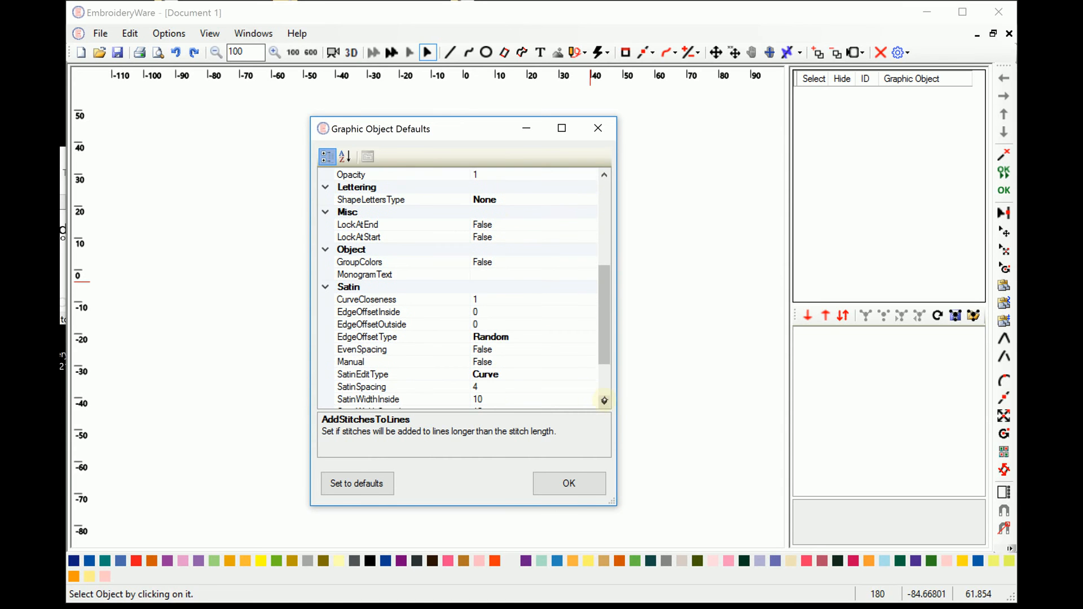
click(604, 401)
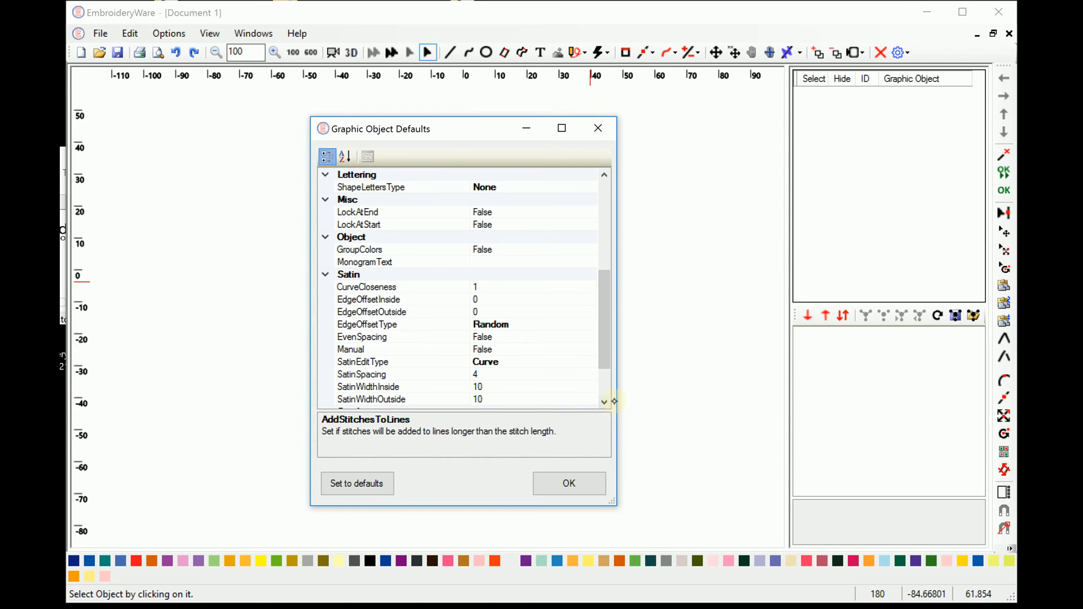
click(604, 402)
click(604, 402)
click(605, 402)
click(605, 401)
click(604, 402)
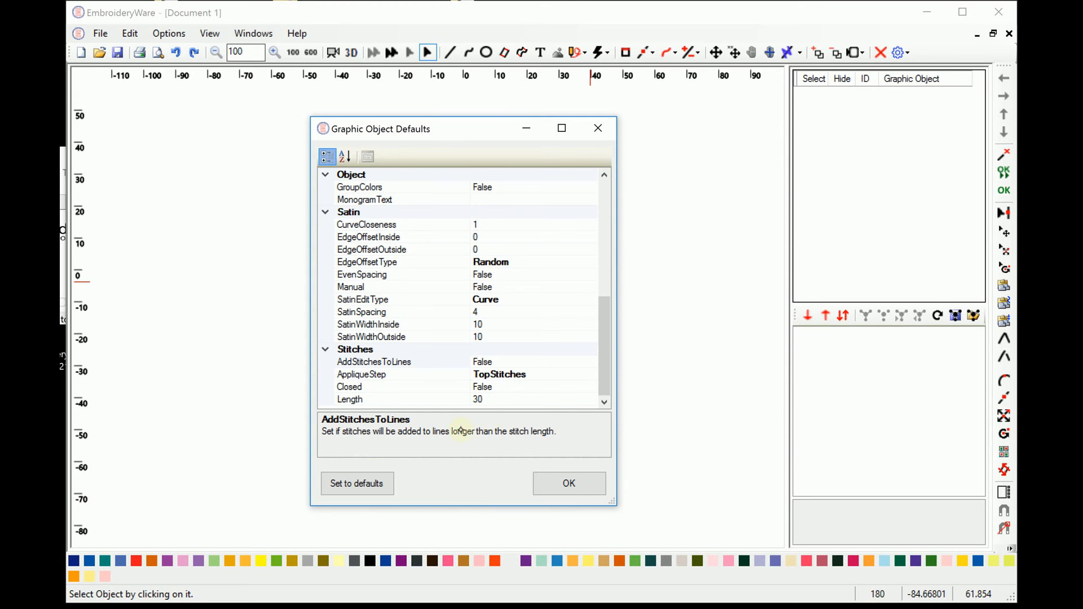
- Reset all graphic object properties to the program defaults, check the list and accept the settings
click(372, 471)
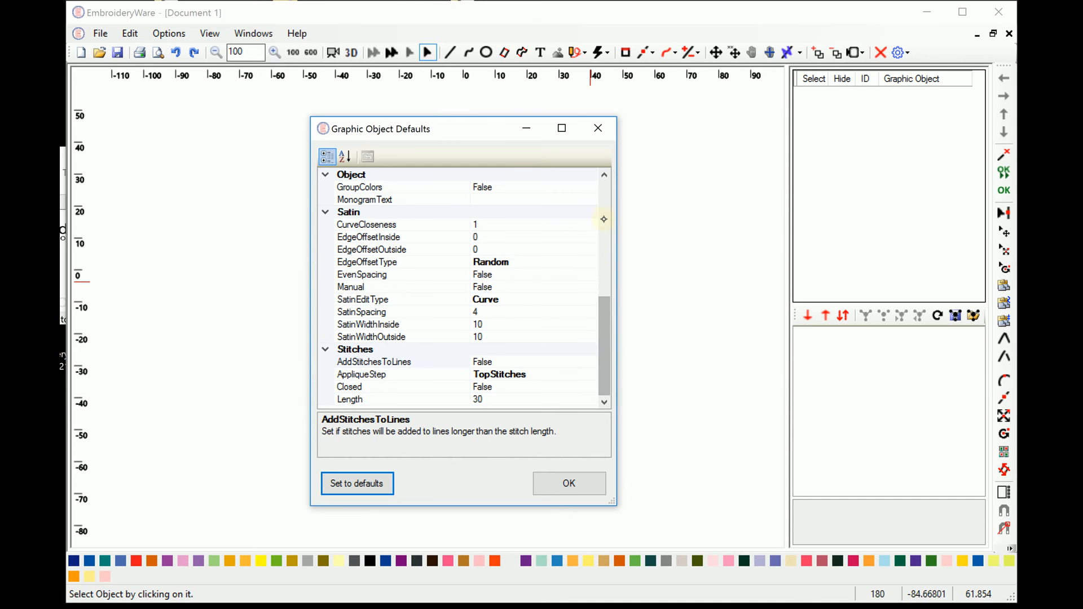
click(609, 264)
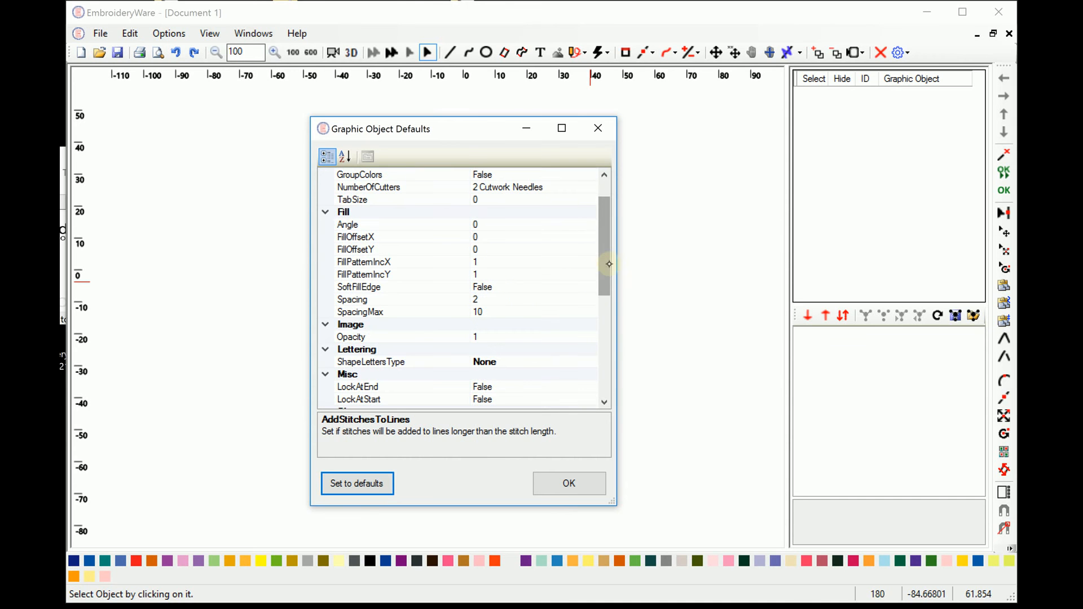
click(613, 358)
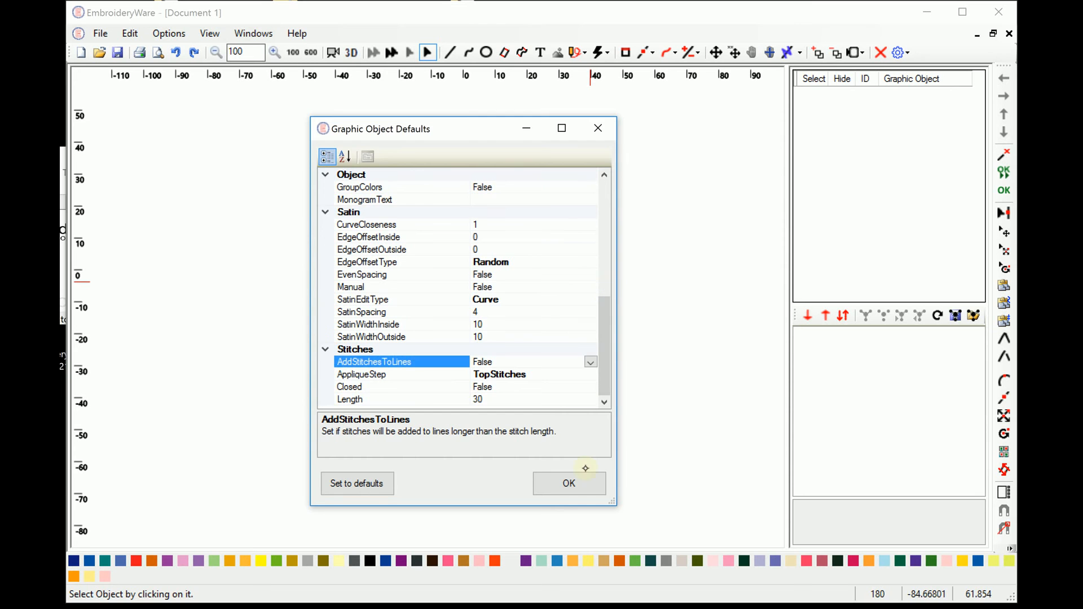
click(581, 489)
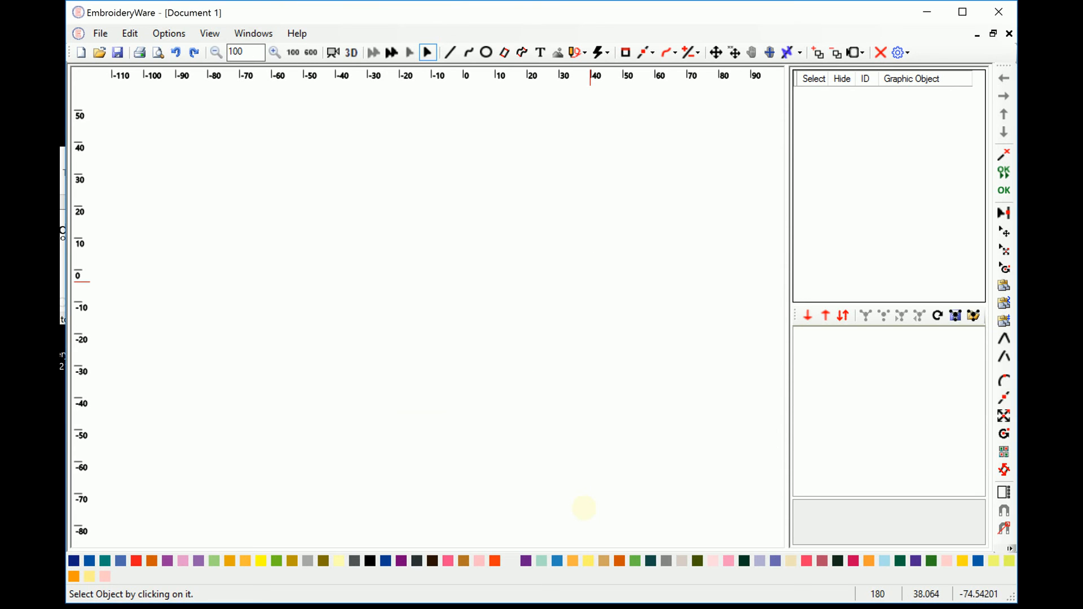
- Reset the canvas color to its default and return to the canvas with the line tool
click(169, 33)
click(189, 65)
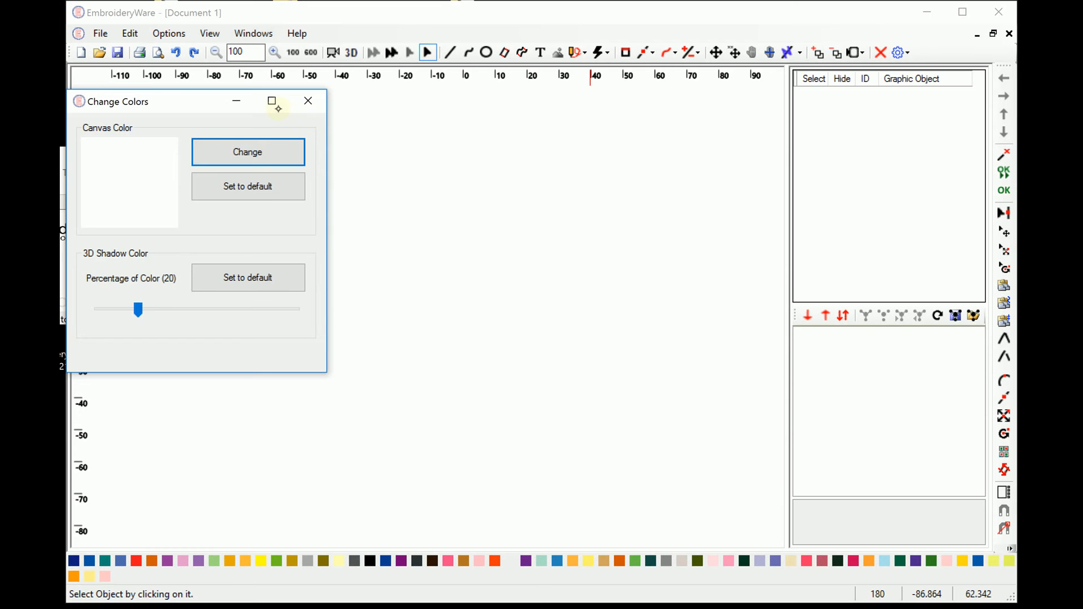
drag(168, 97, 442, 155)
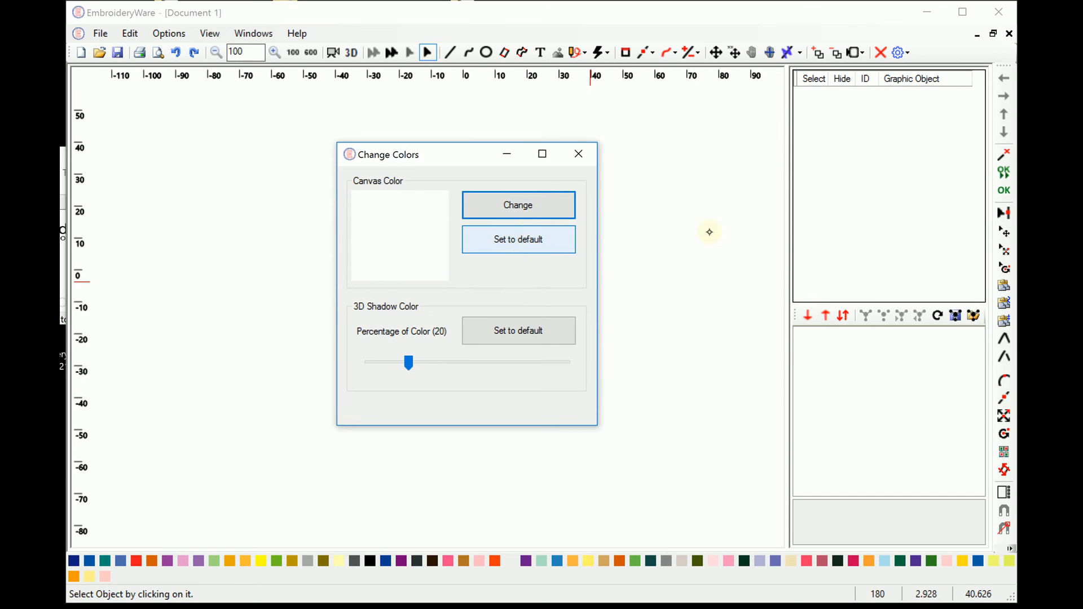
click(520, 242)
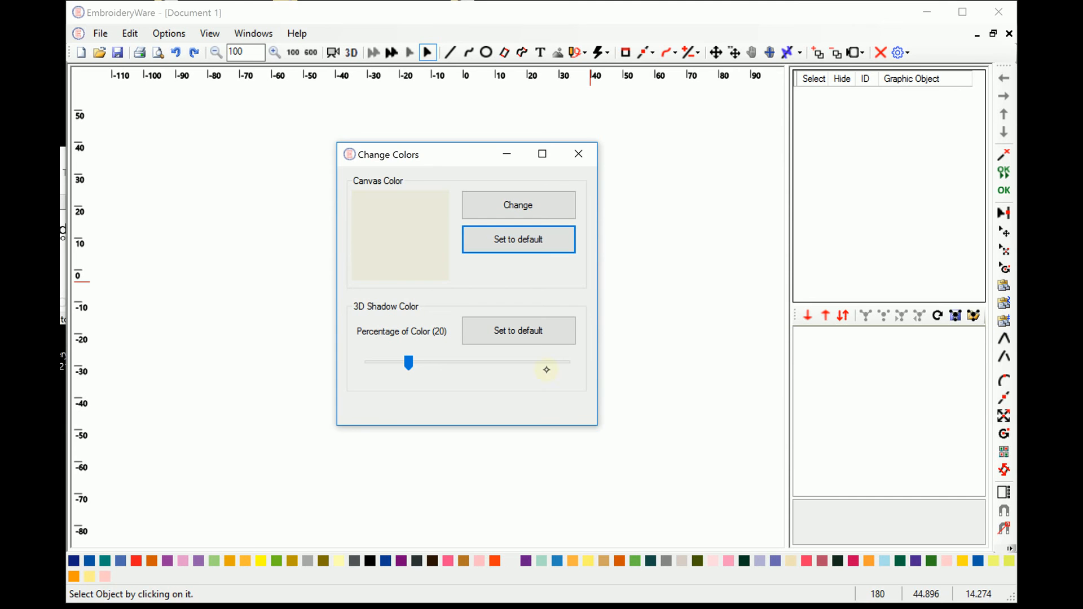
click(578, 154)
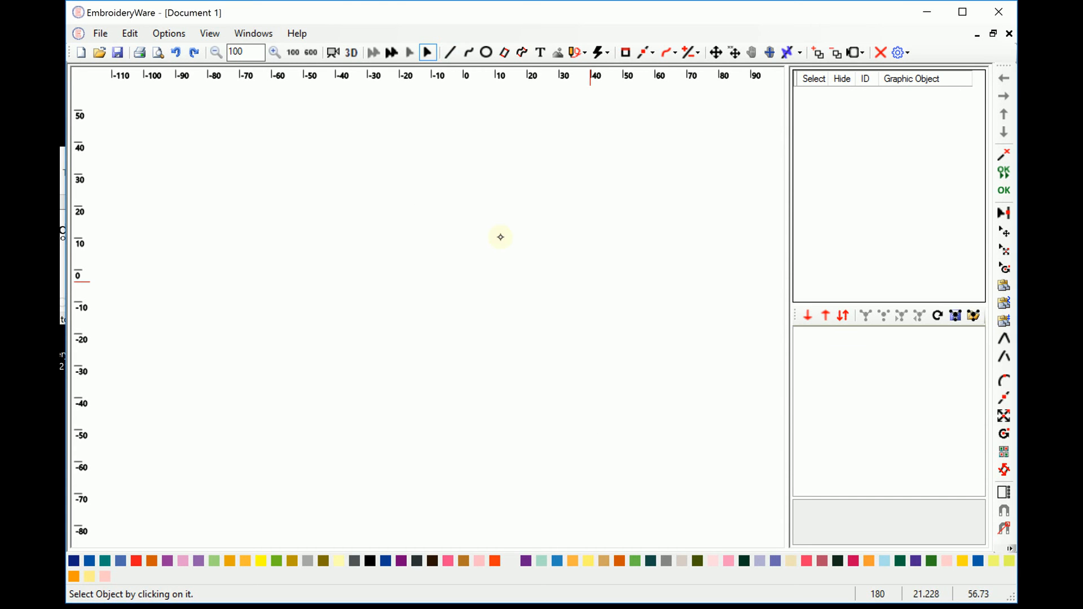
click(450, 52)
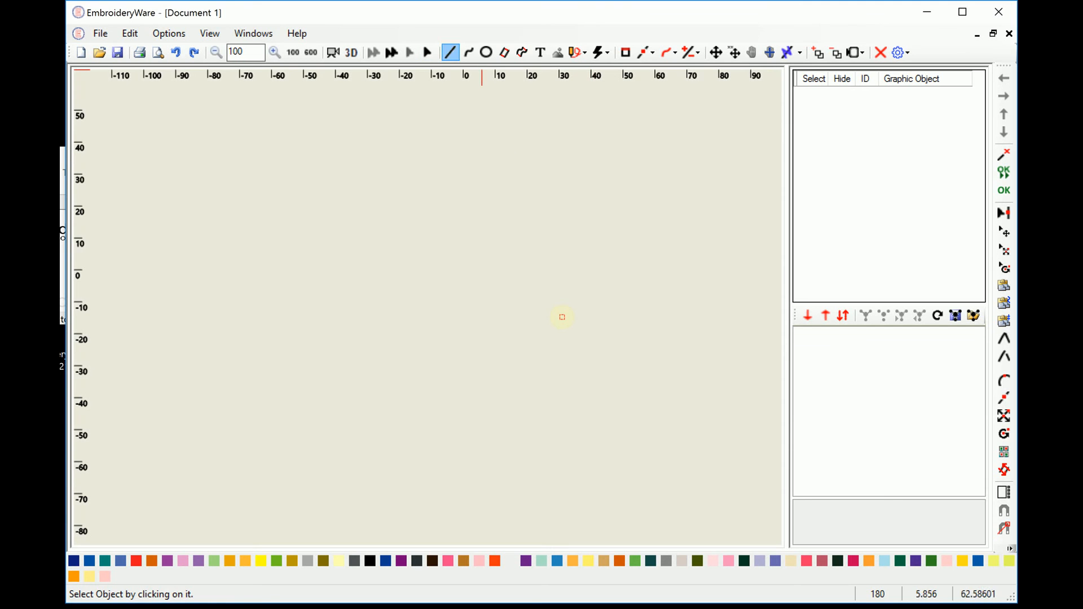
click(562, 318)
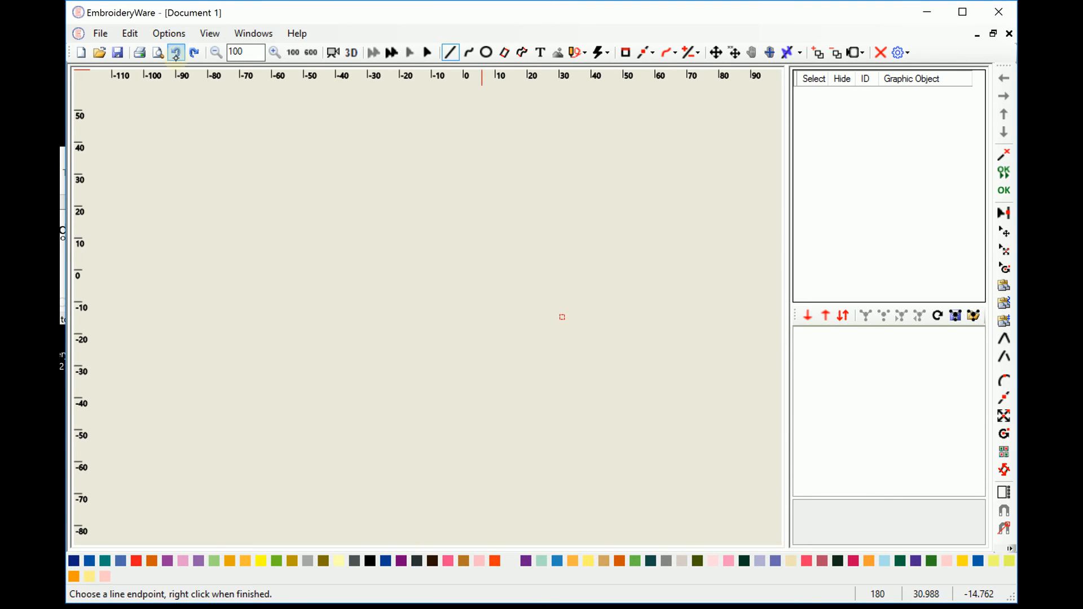
- Try a 3D shadow color percentage of 51 and restore its default value
click(178, 35)
click(187, 67)
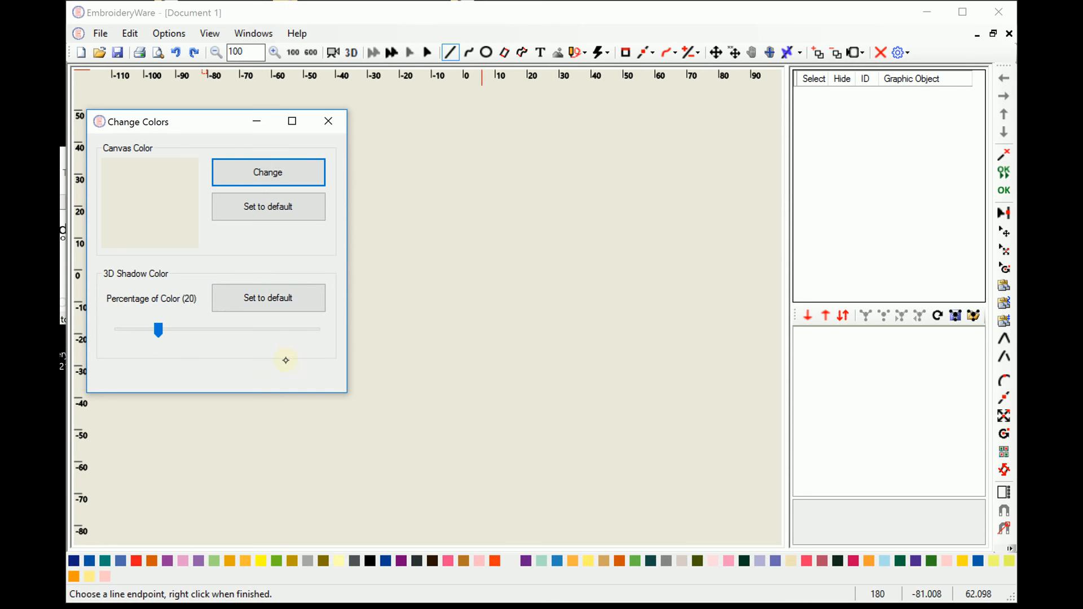
drag(158, 330, 219, 332)
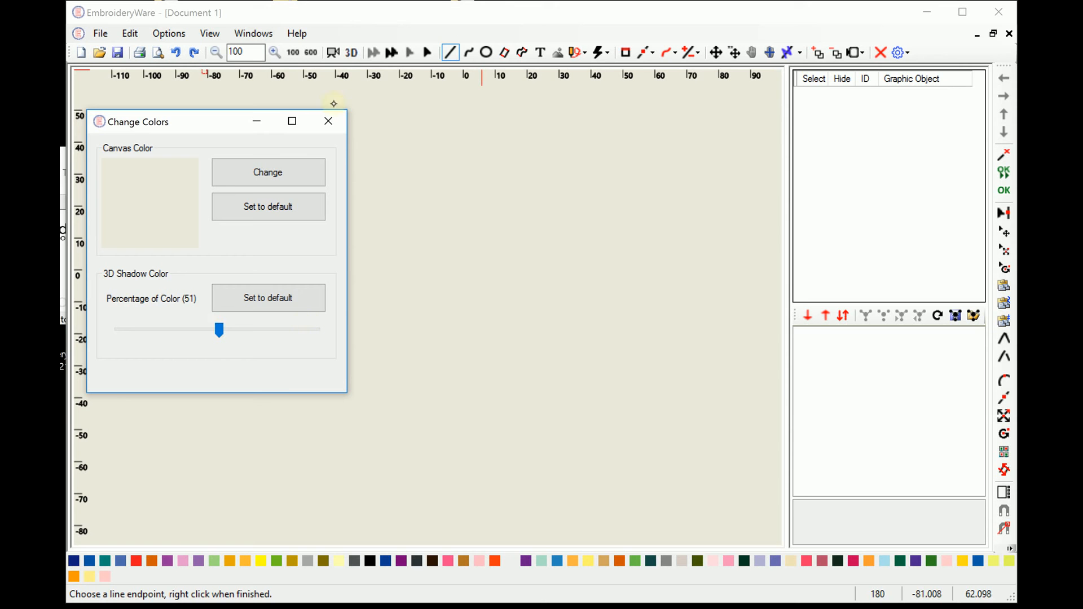
click(286, 296)
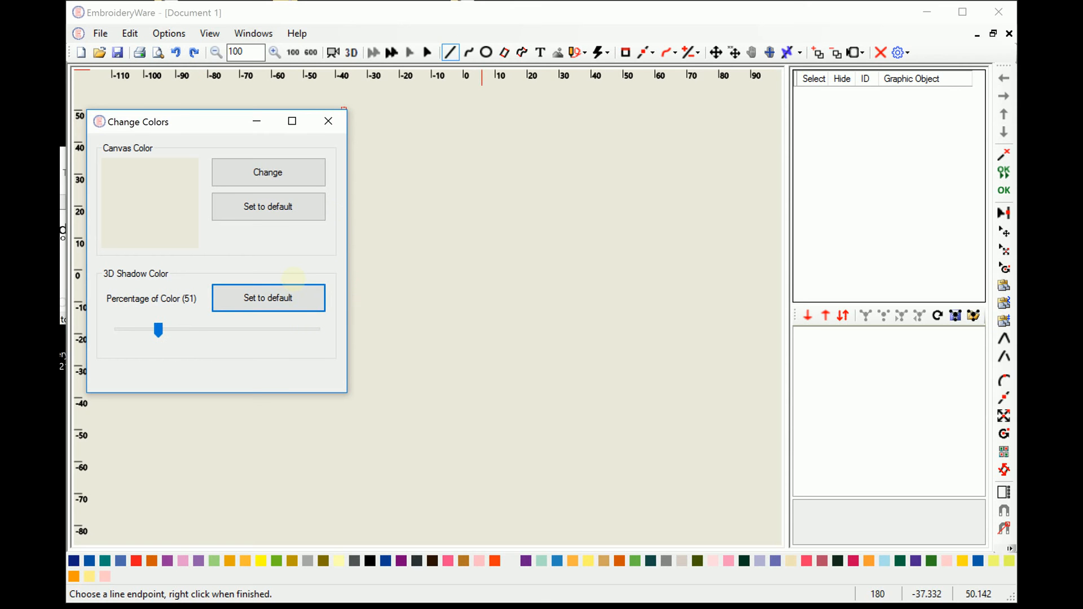
click(328, 121)
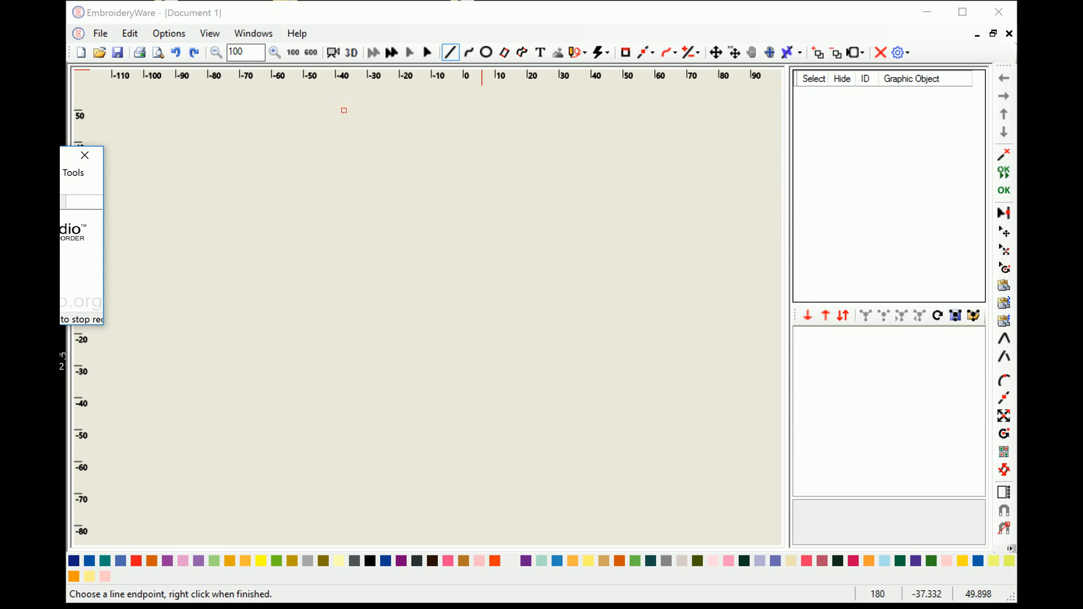
click(360, 4)
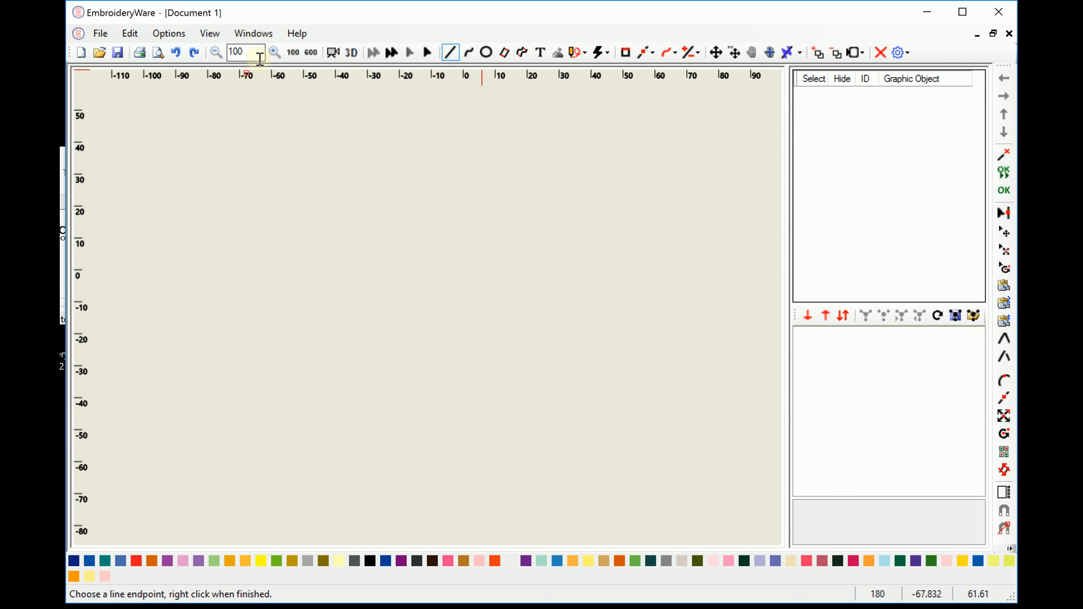
- Draw a nearly closed triangle of straight lines from about (10, 24) via (-46, -33) and (38, -42) to (12, 24), and finish the object
click(450, 53)
click(494, 193)
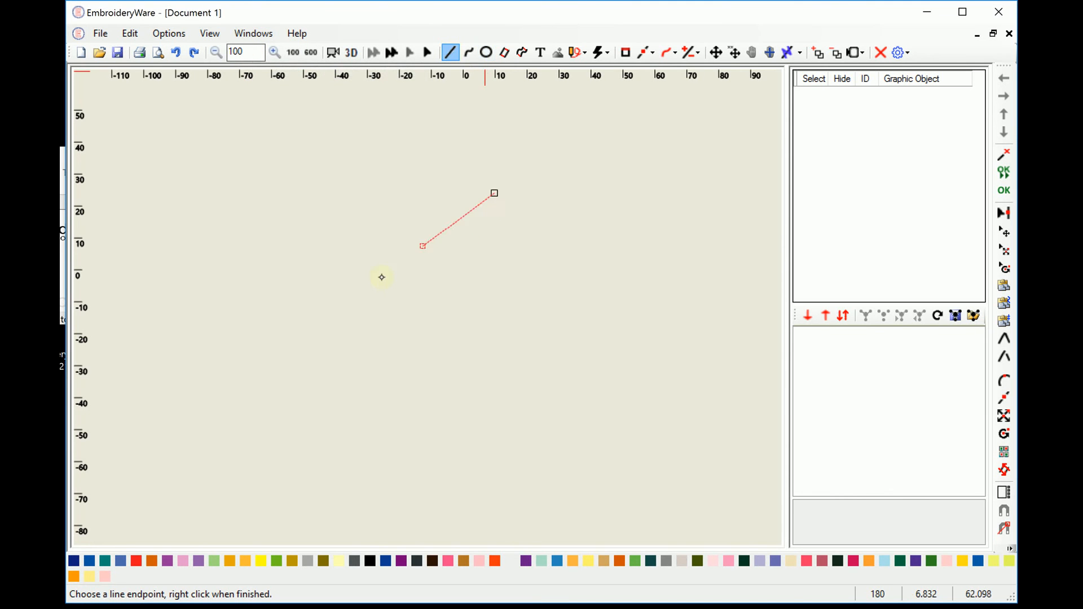
click(315, 375)
click(586, 403)
click(503, 193)
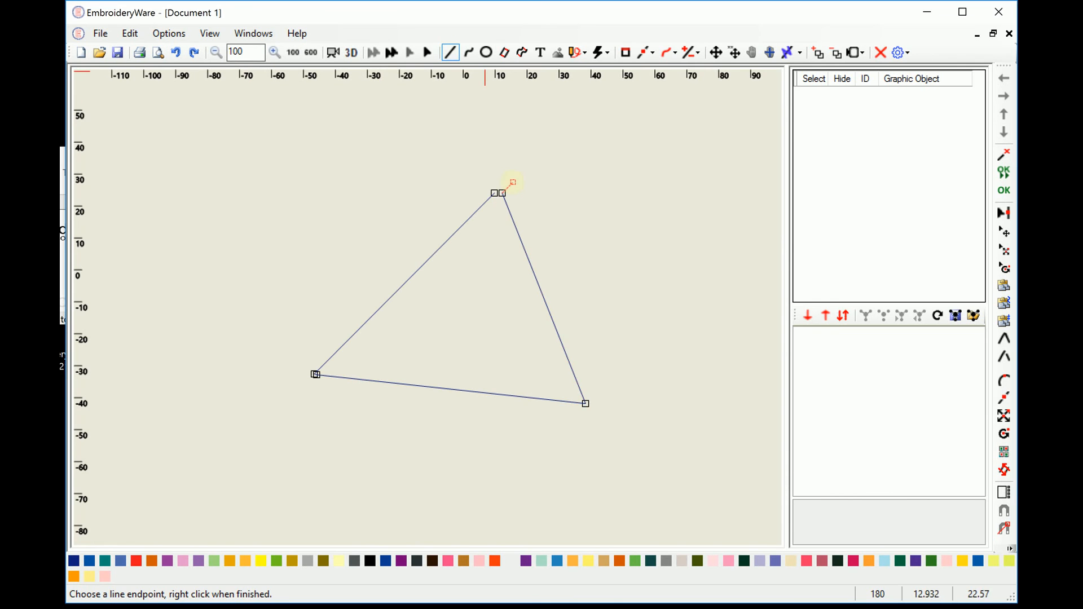
click(1003, 190)
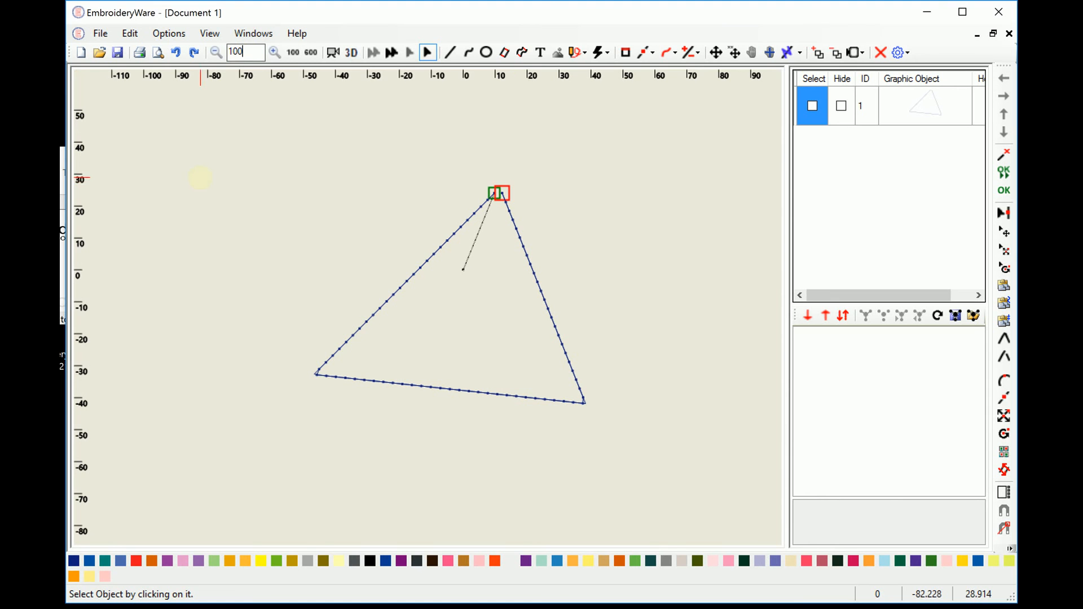
- Enter a zoom level of 1000 to enlarge the triangle, and return the zoom to 100
key(BackSpace)
key(BackSpace)
text(000)
key(Return)
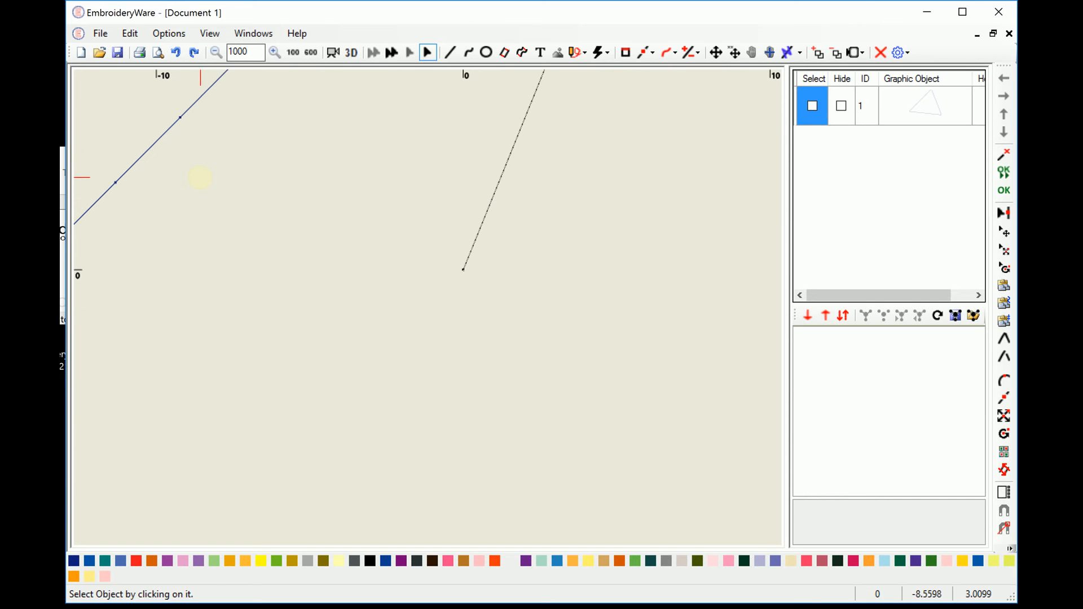
key(BackSpace)
key(BackSpace)
text(0)
key(Return)
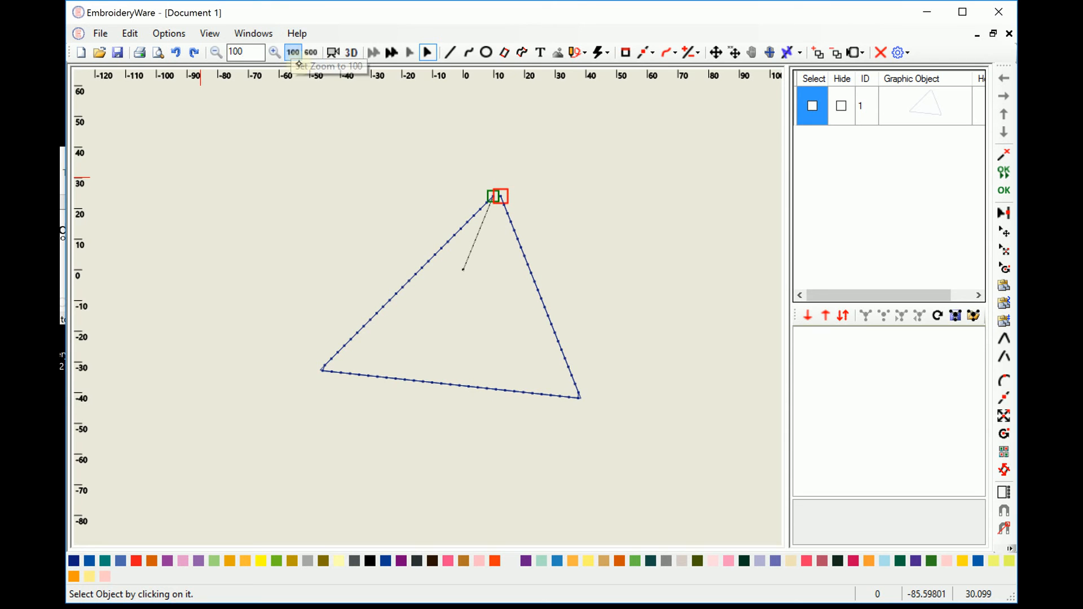
- Switch between the preset zoom levels 600 and 100, and select the triangle's outline while zoomed in
click(311, 53)
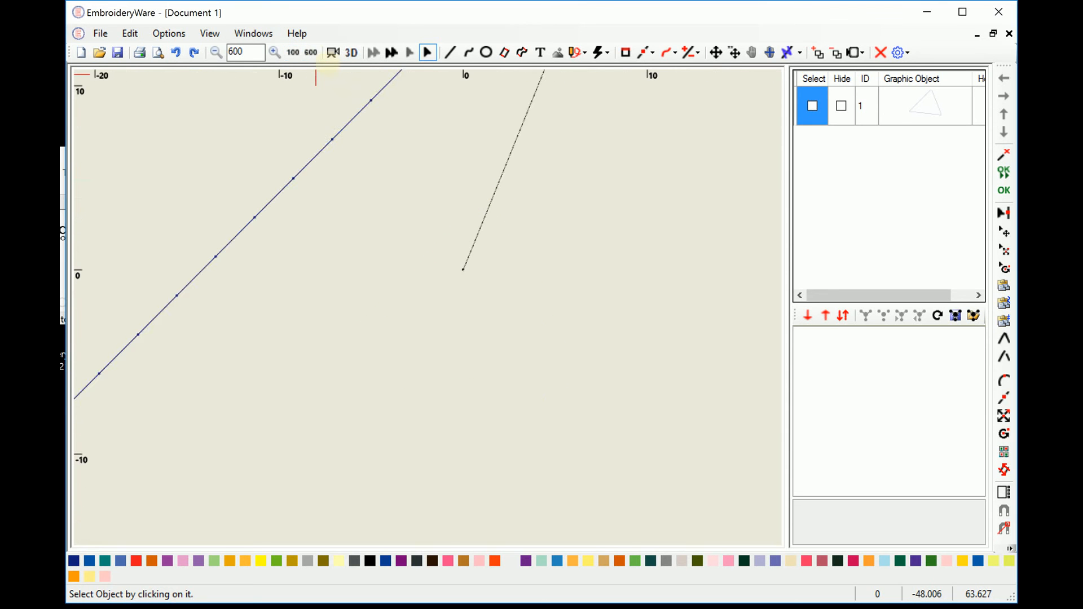
click(292, 52)
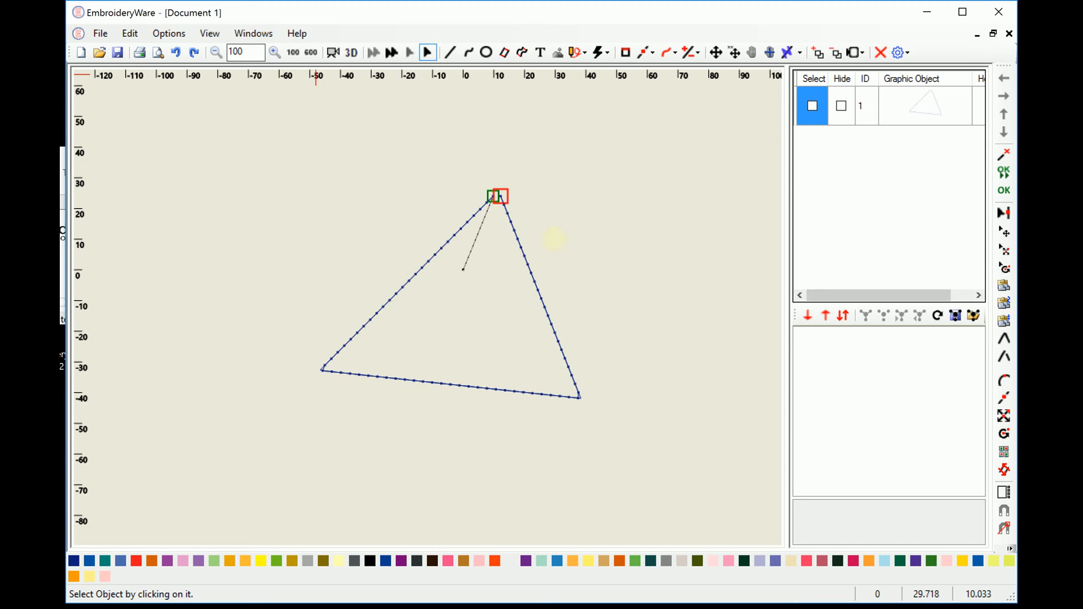
click(311, 52)
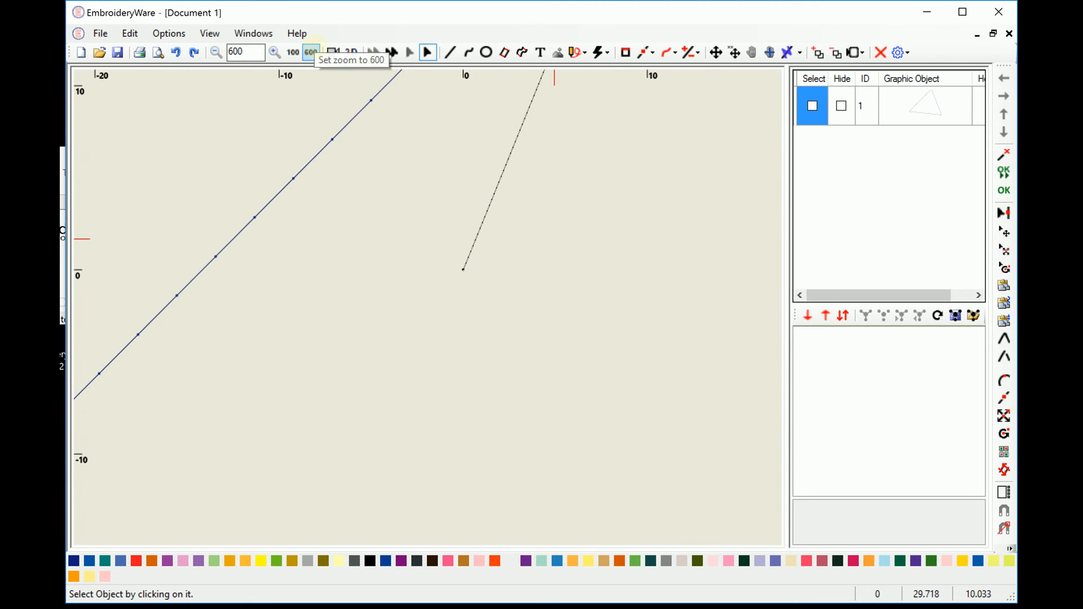
click(335, 138)
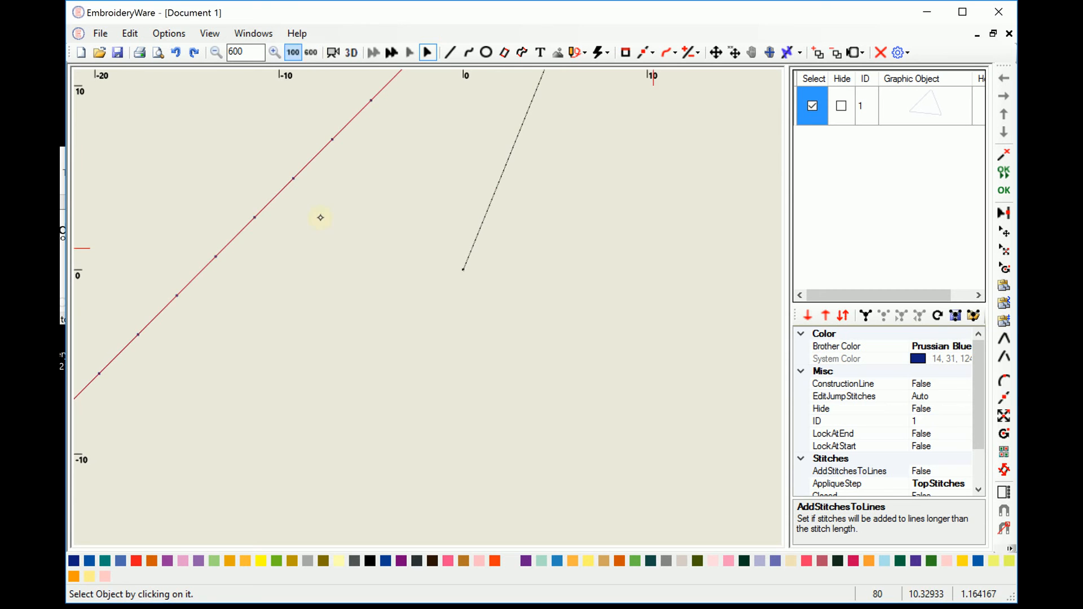
click(293, 52)
click(310, 51)
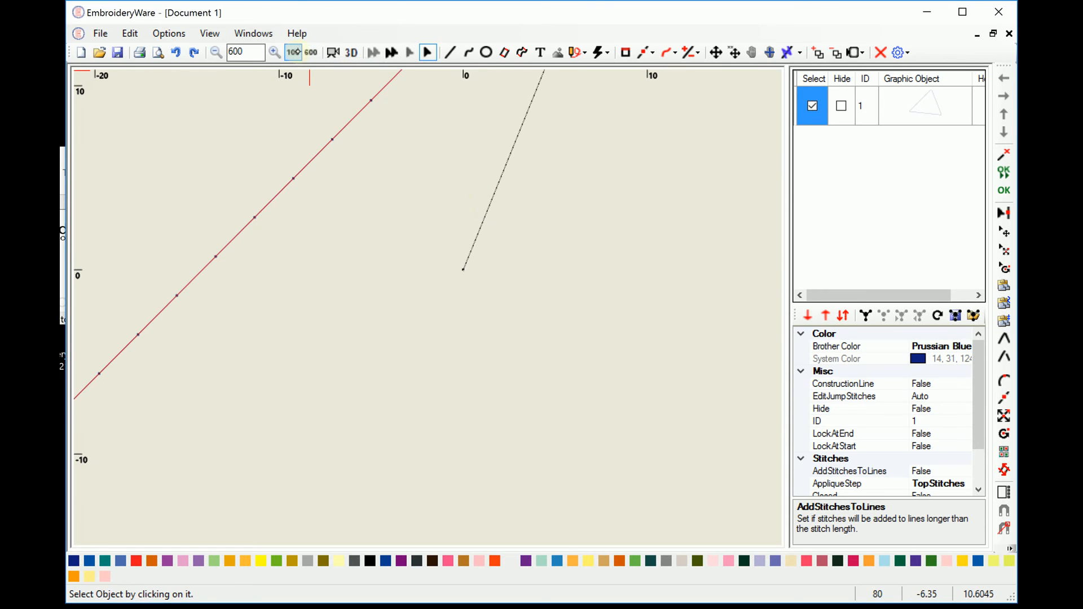
- Return the zoom to 100 and calibrate the screen size by resizing the on-screen ruler, checking the 600 and 100 zoom presets
click(293, 52)
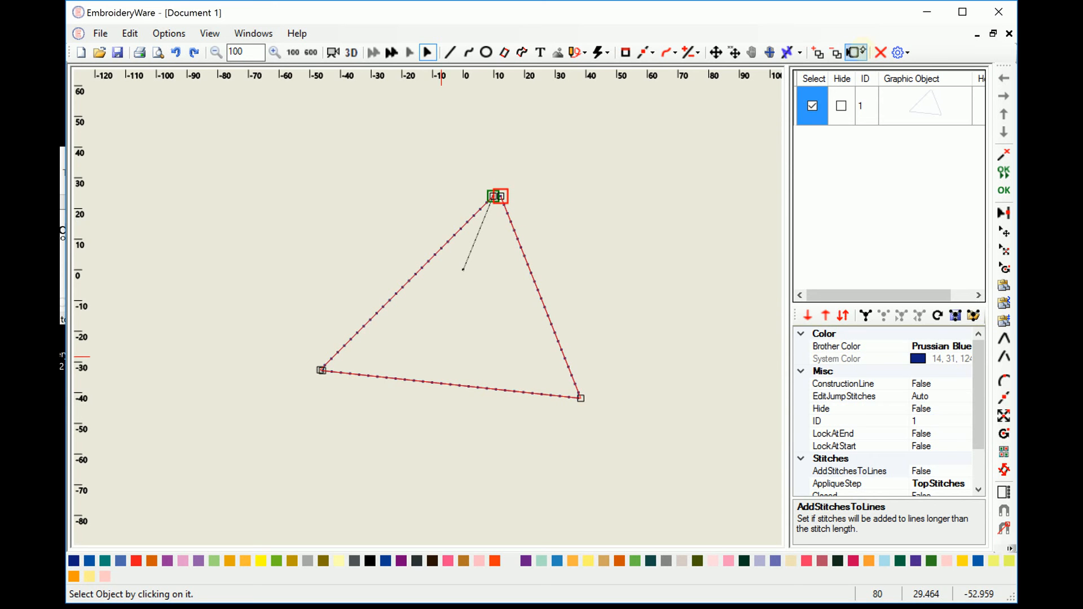
key(F8)
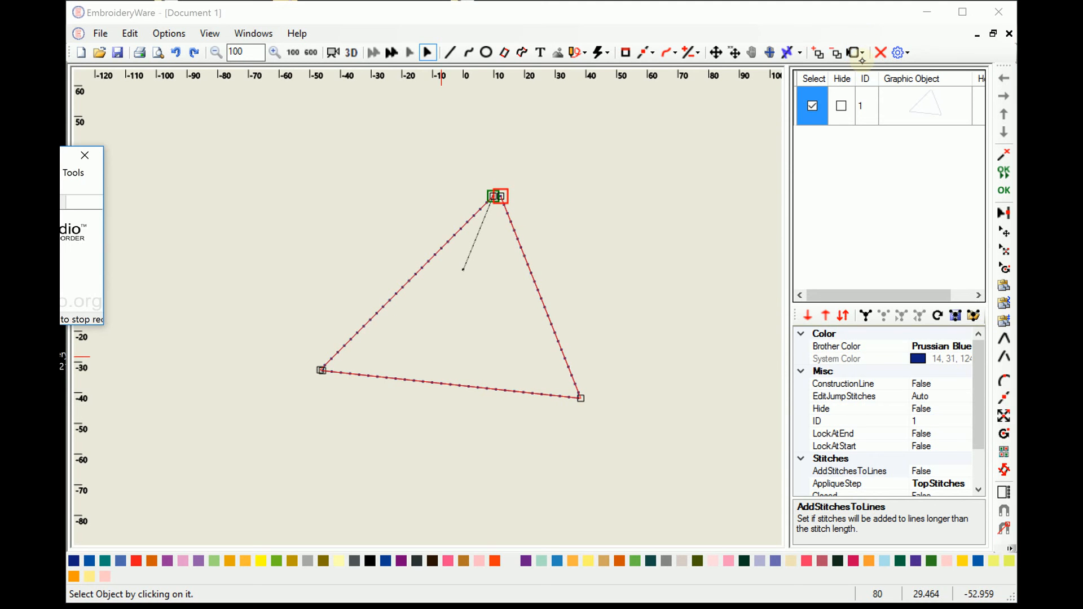
click(861, 54)
click(910, 122)
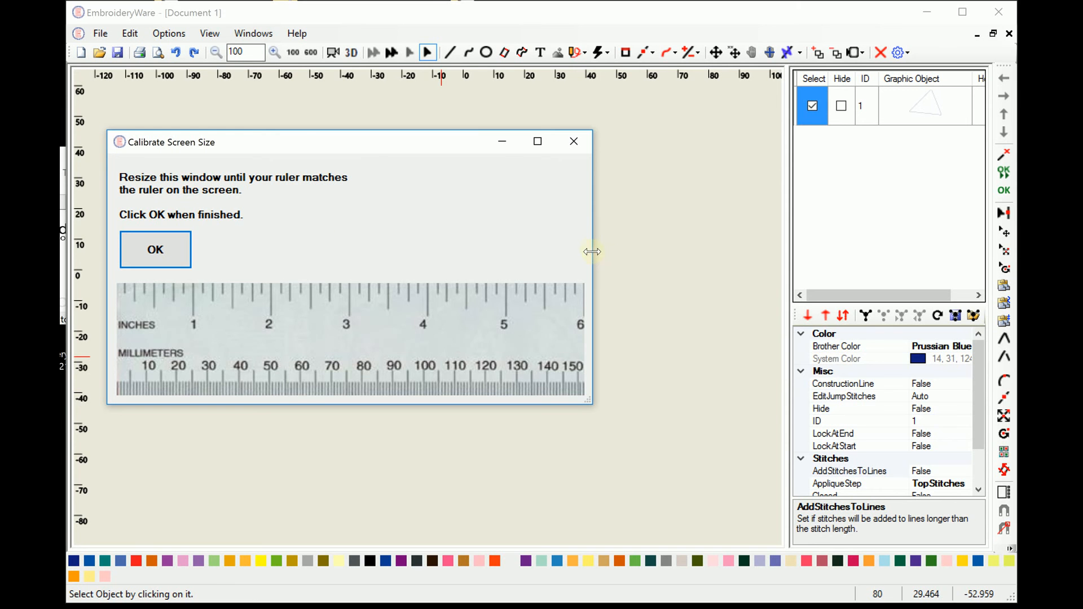
drag(592, 252, 674, 251)
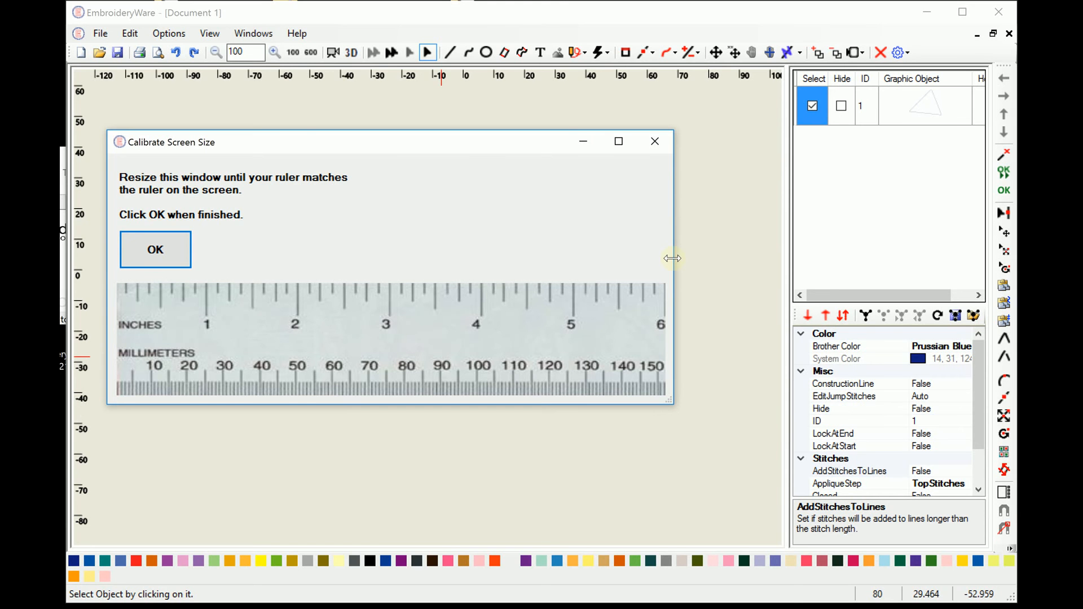
drag(672, 259, 594, 265)
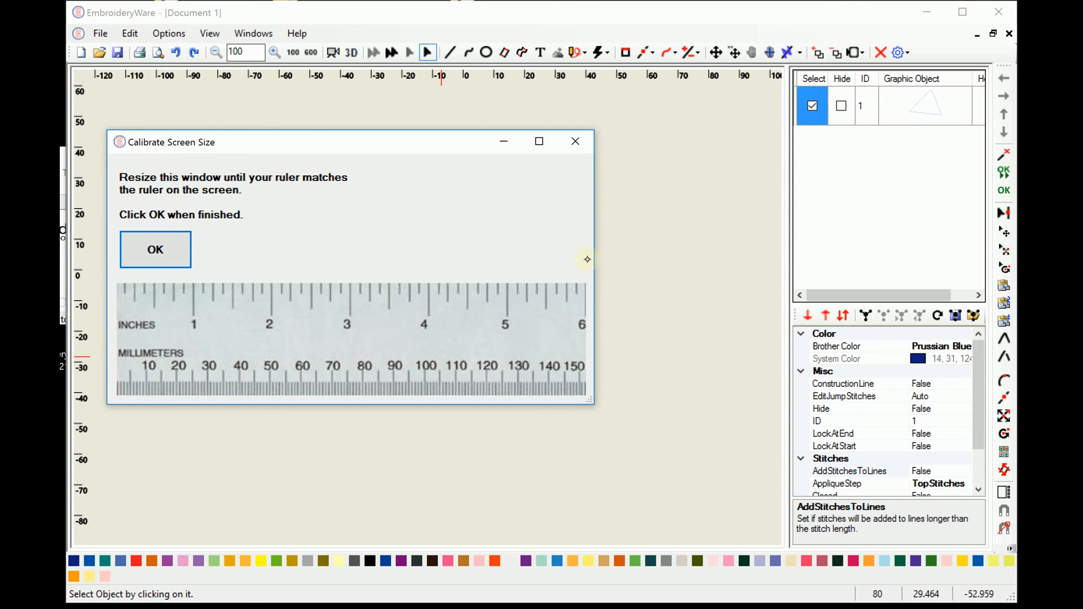
click(154, 250)
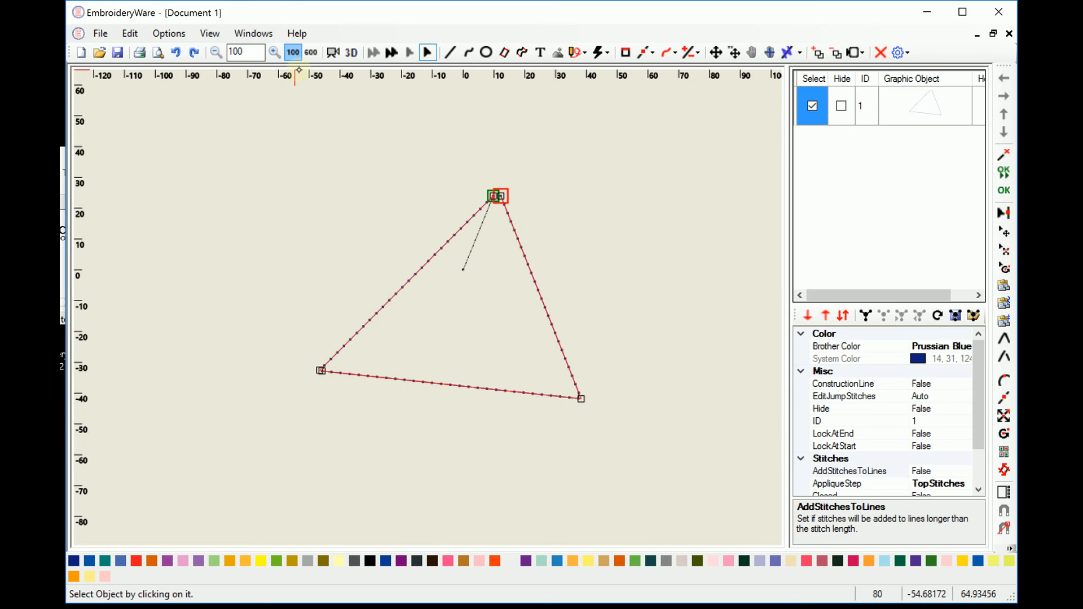
click(311, 53)
click(293, 52)
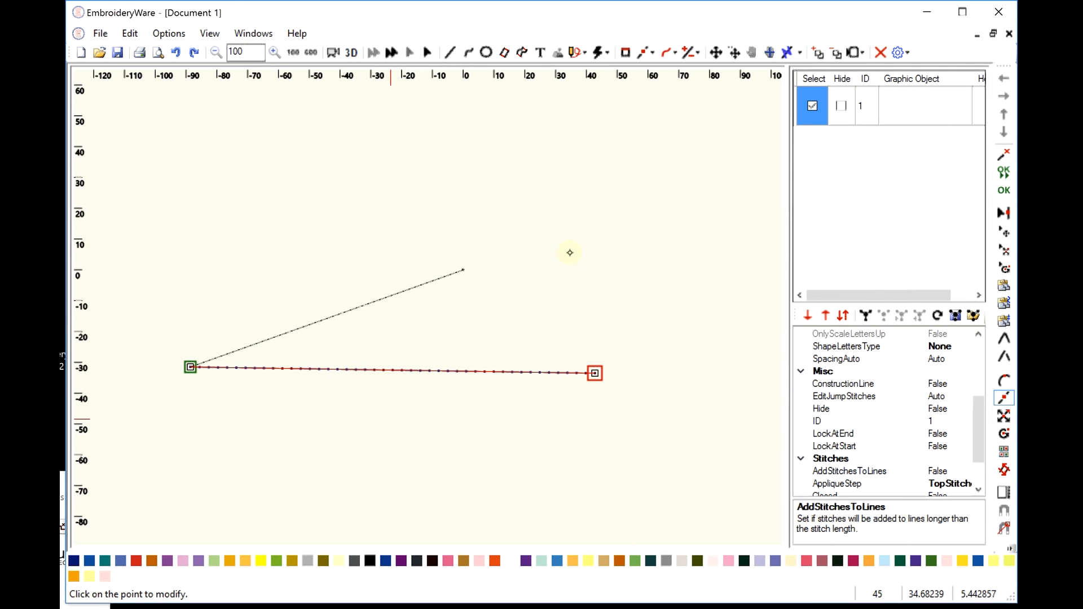
- Convert the long, nearly horizontal line to Running Stitch, Automatic Satin and Manual Satin in turn
click(601, 52)
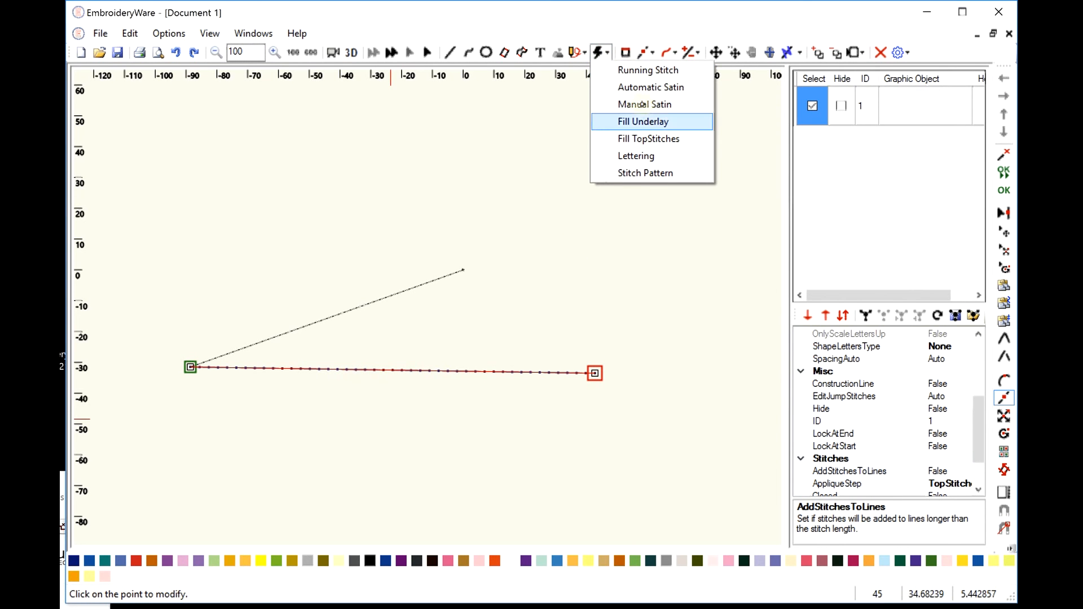
click(616, 74)
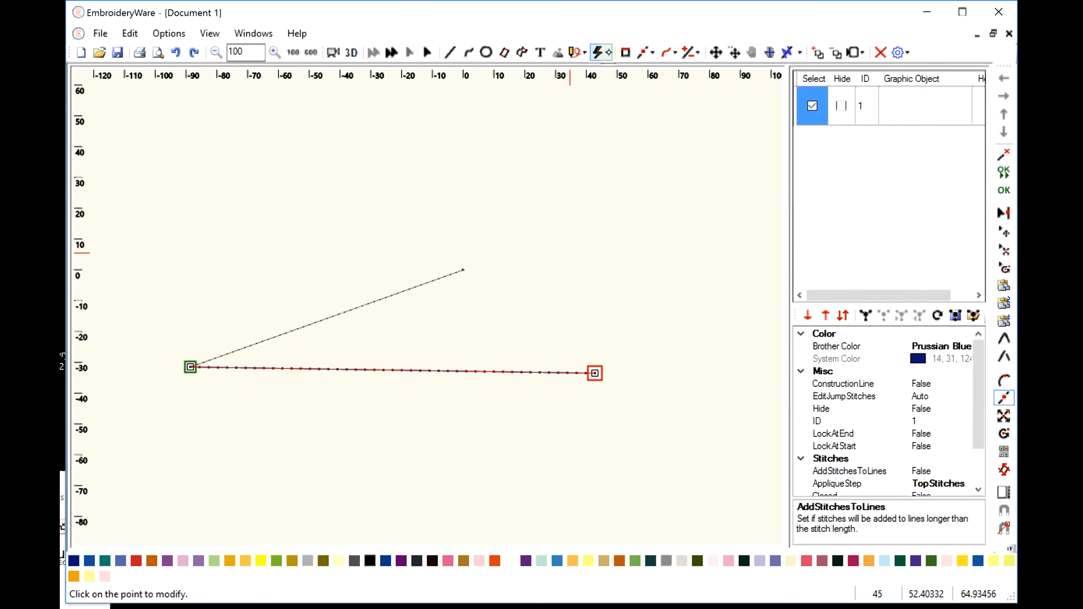
click(608, 52)
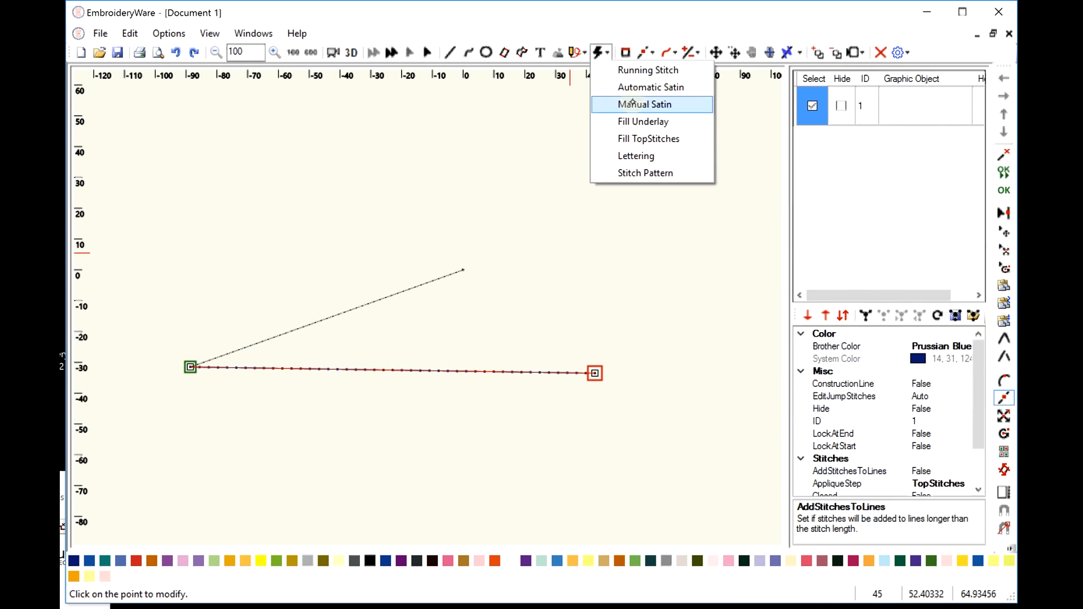
click(624, 86)
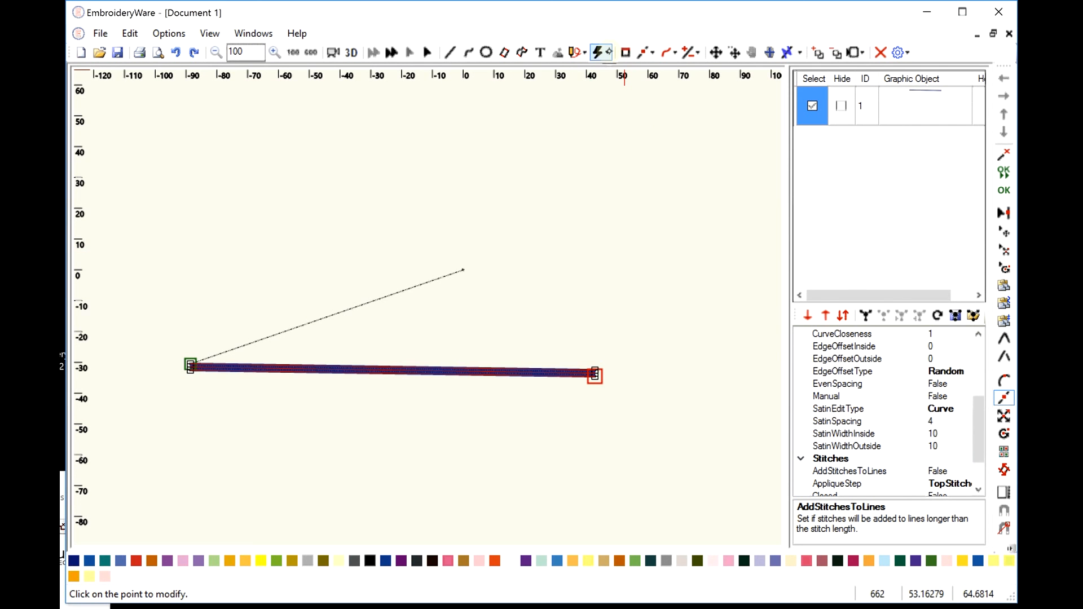
click(602, 52)
click(635, 106)
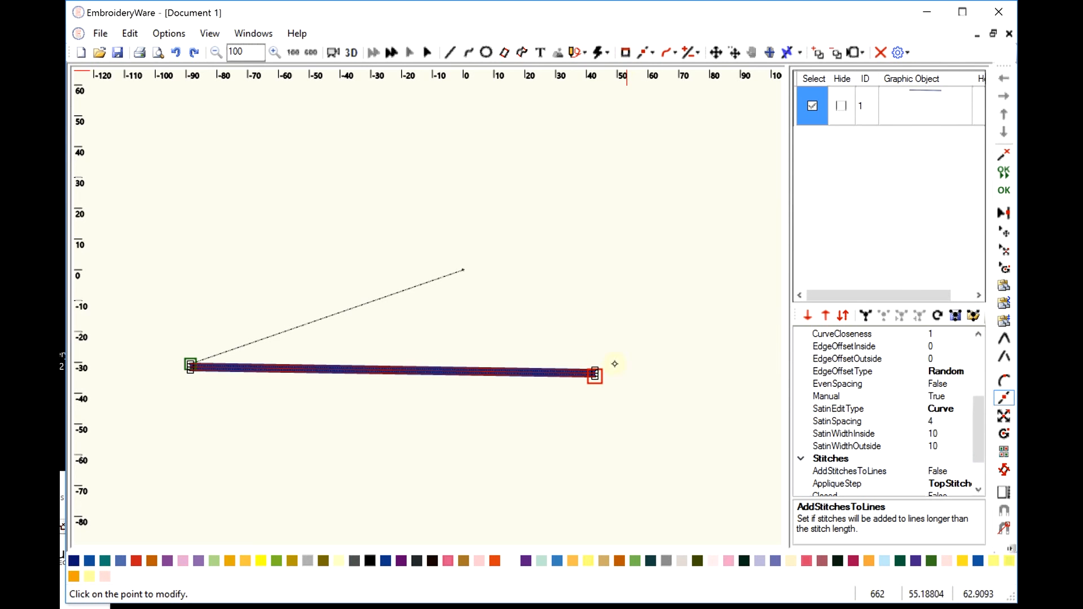
- Open quick lettering for the line and look through the available stitch lettering fonts
click(600, 52)
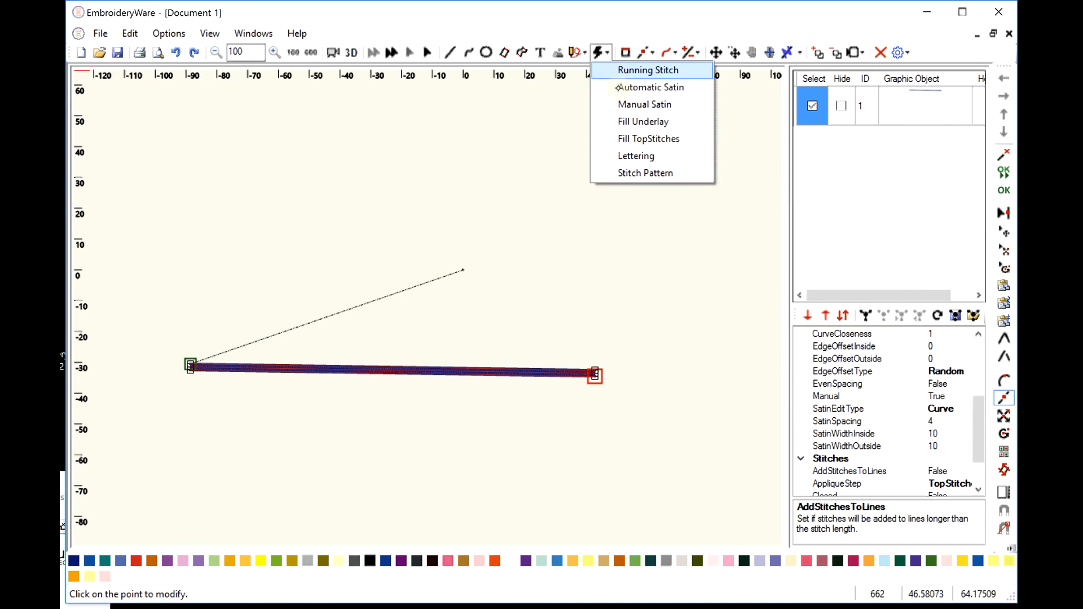
click(649, 157)
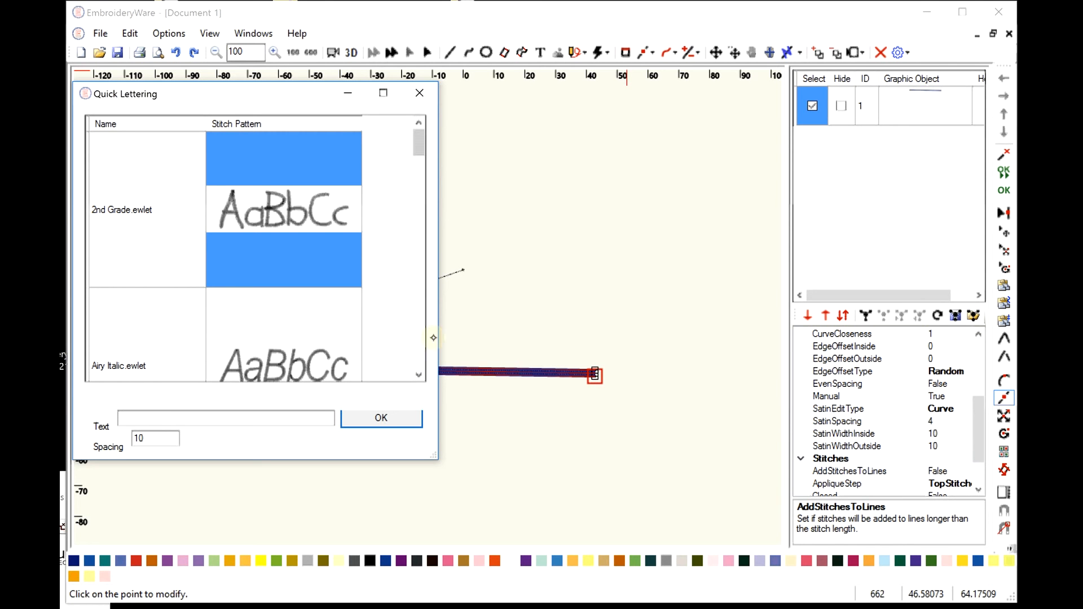
scroll(418, 354, down, 3)
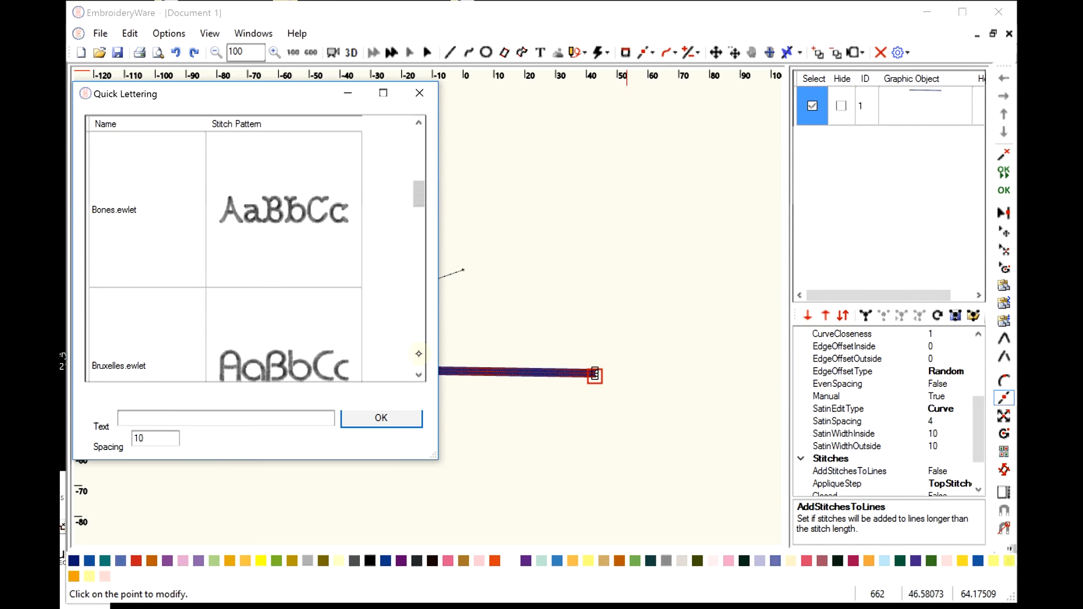
scroll(418, 354, down, 3)
scroll(418, 367, down, 3)
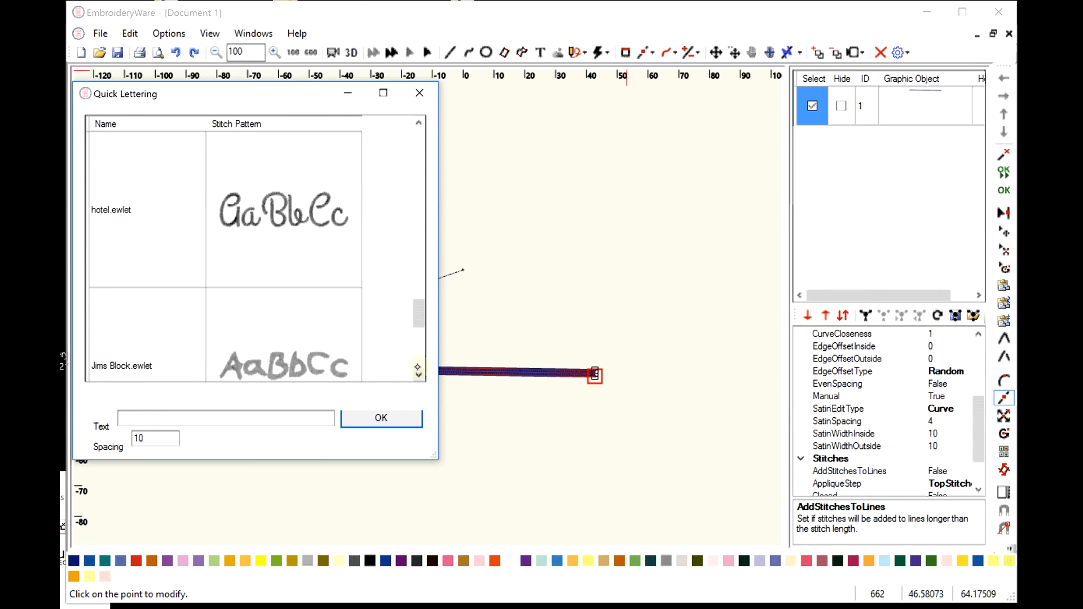
scroll(418, 370, down, 5)
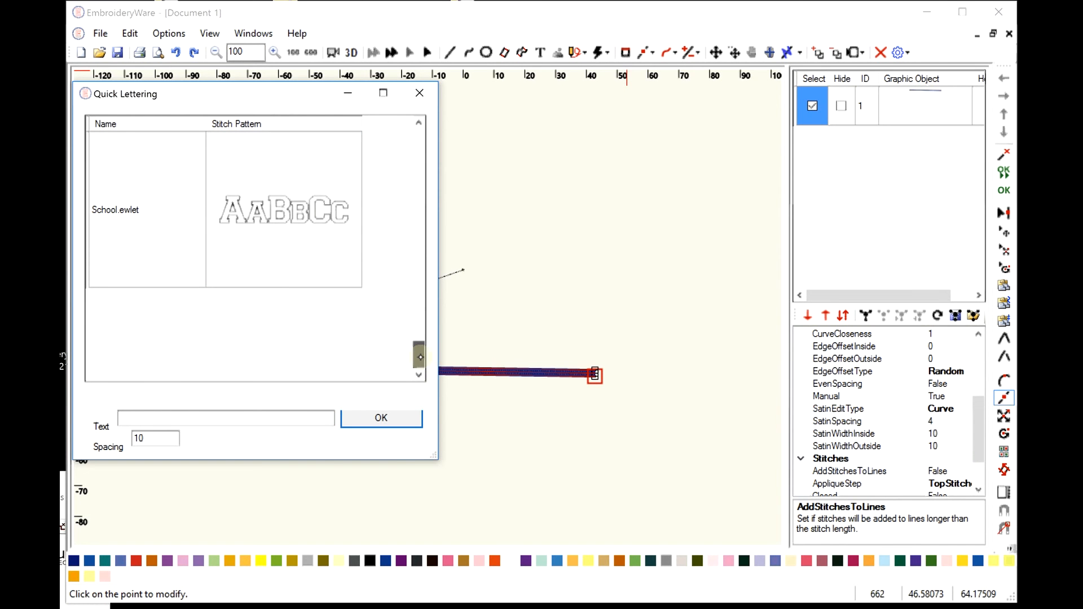
scroll(407, 176, up, 2)
scroll(407, 176, up, 3)
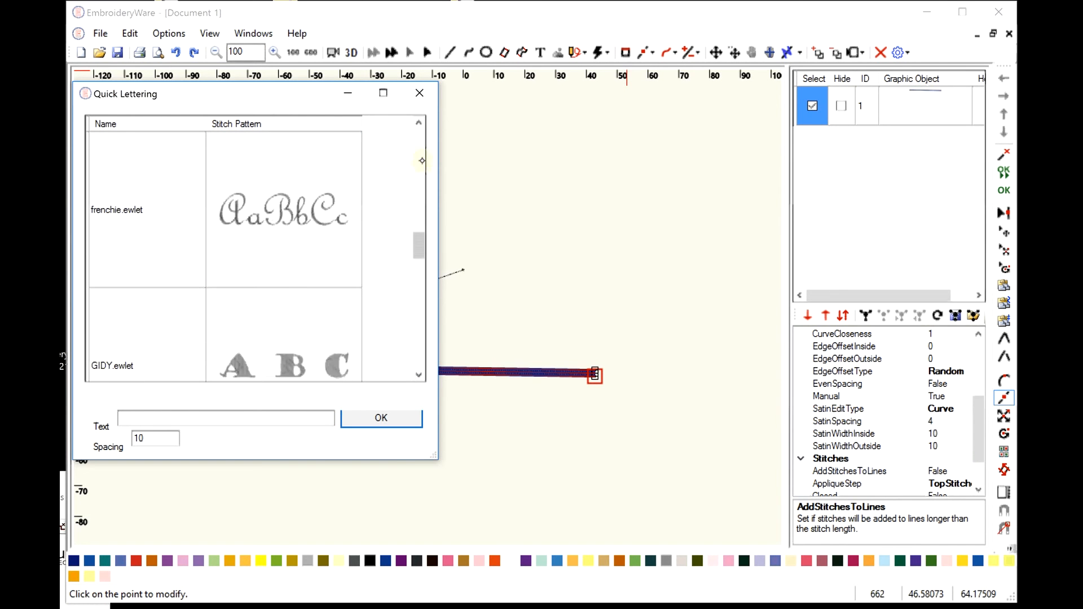
scroll(418, 157, up, 2)
scroll(417, 154, up, 2)
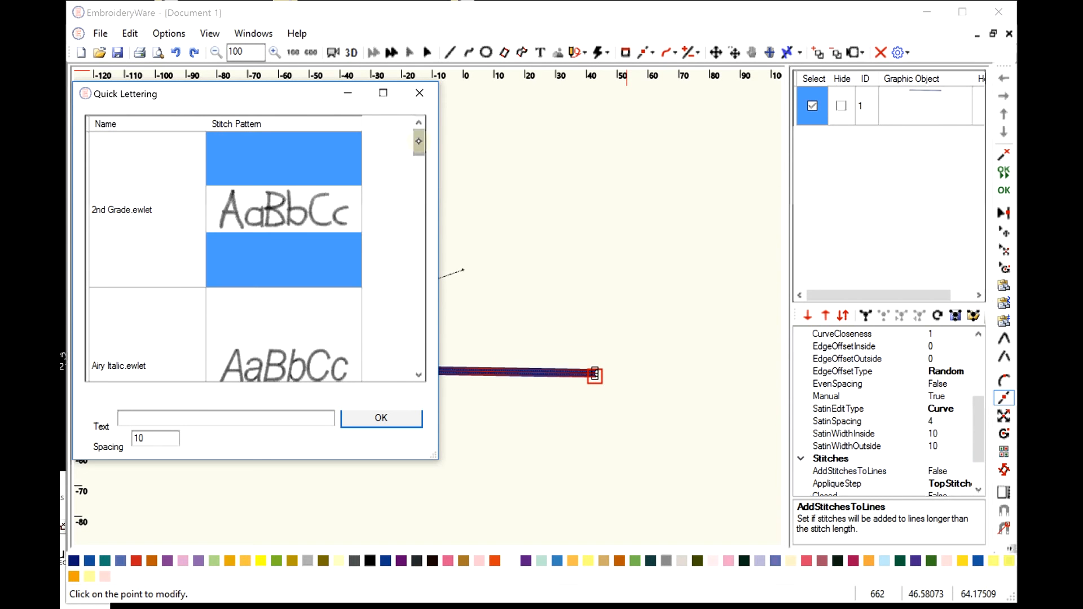
- Turn the line into the text "Lettering" using the Bruxelles.ewlet font
scroll(422, 343, down, 2)
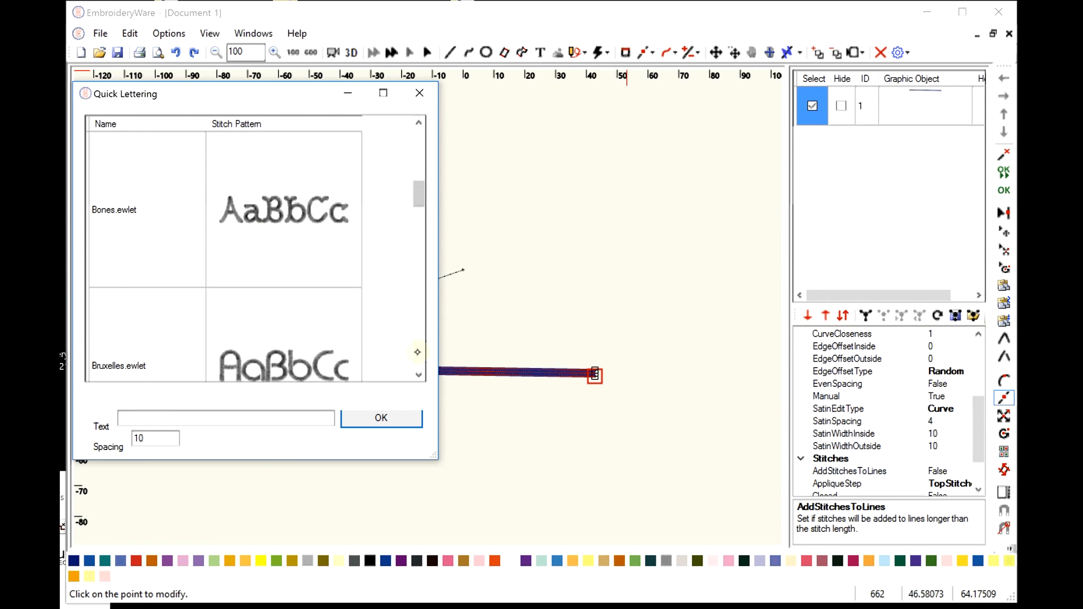
scroll(418, 353, down, 1)
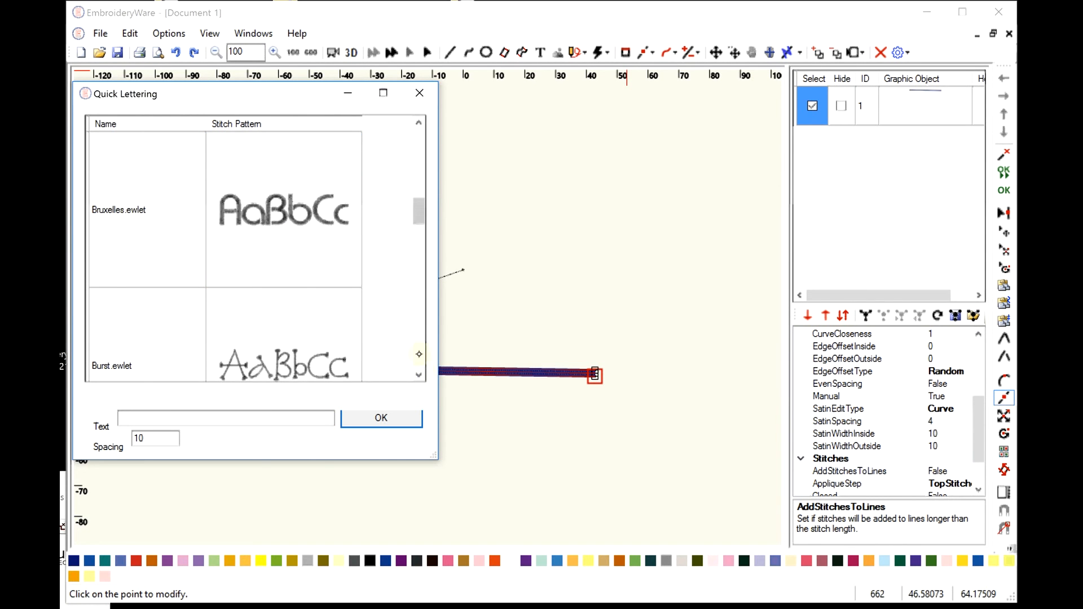
click(320, 224)
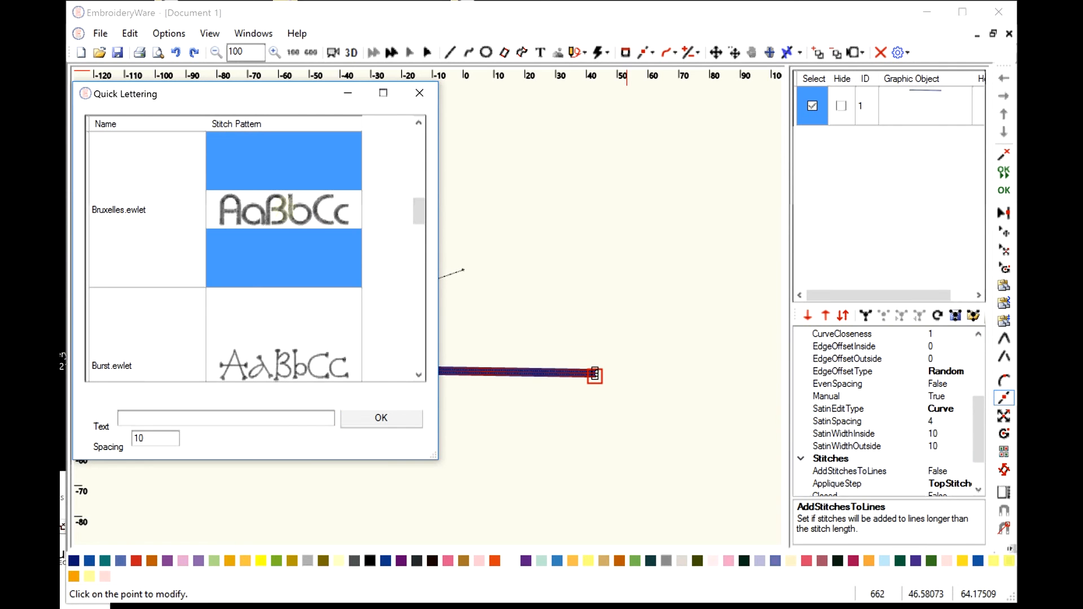
click(173, 394)
text(Let)
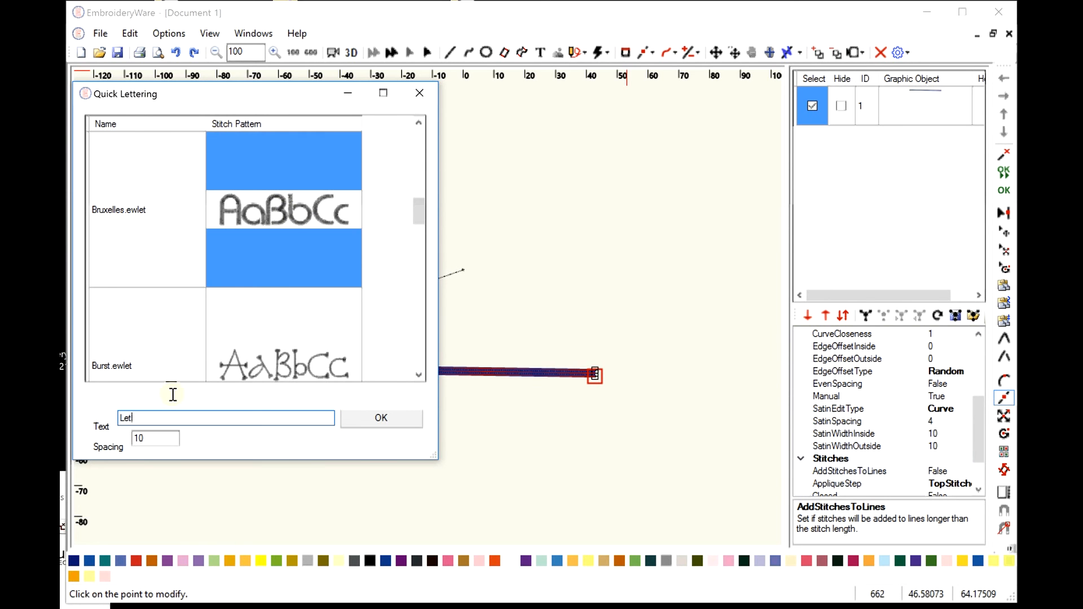
text(tering)
click(391, 414)
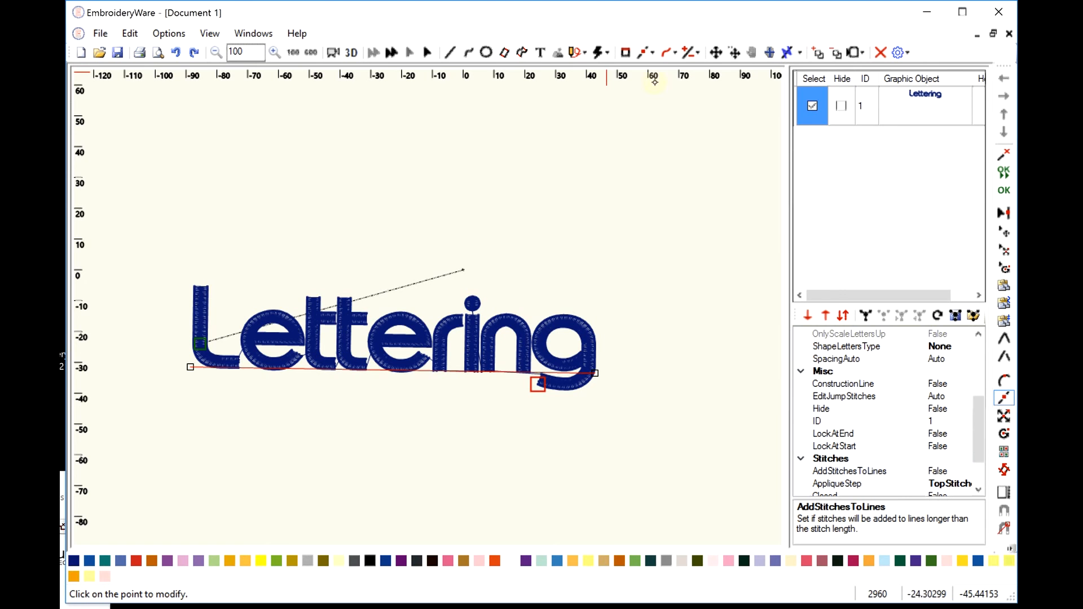
- Edit the lettering's baseline points, moving its right end point up to about (66, 33)
click(652, 52)
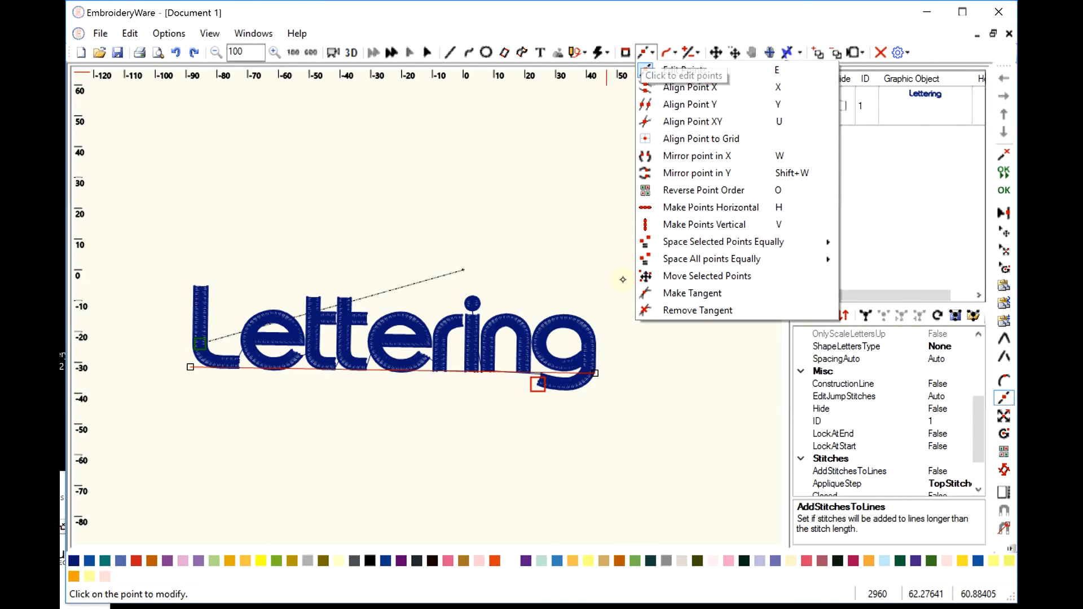
click(647, 71)
drag(596, 373, 667, 167)
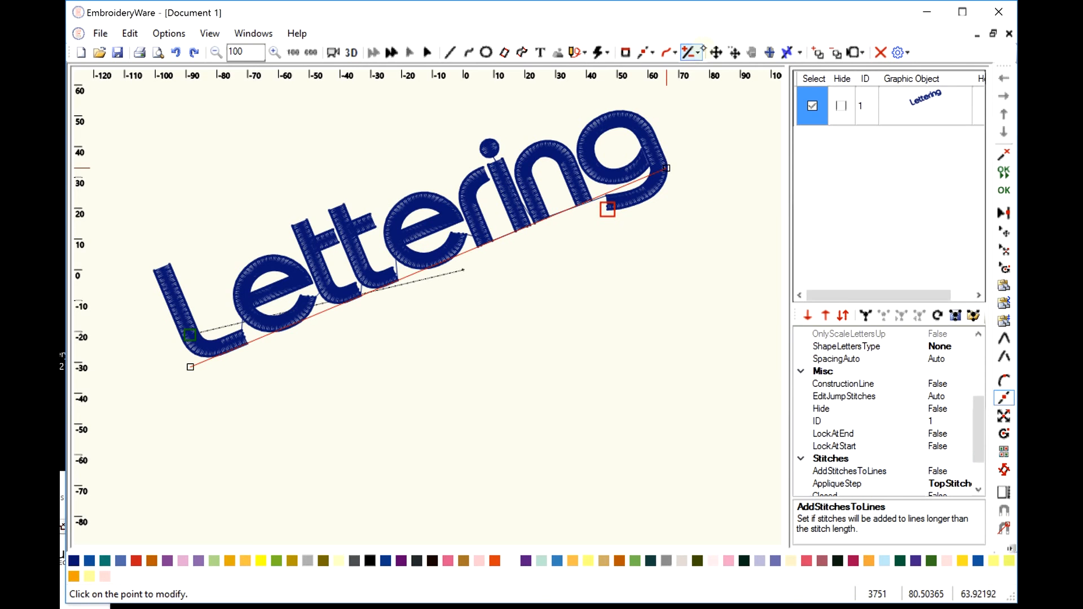
- Add two curves before points on the lettering's baseline, with end points at about (-81, -15) and (-87, -26)
click(700, 52)
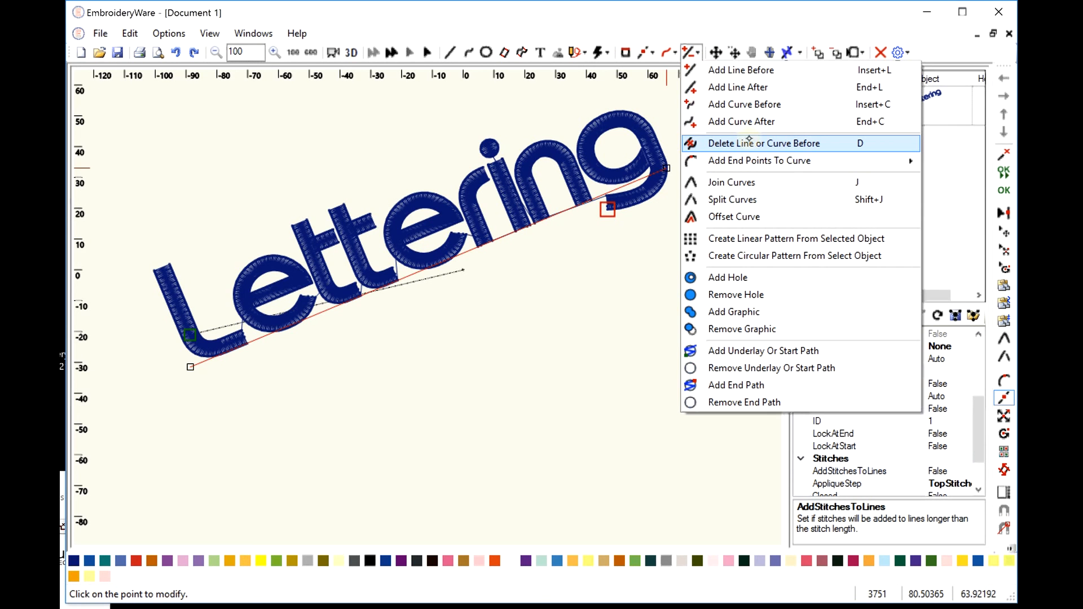
click(701, 105)
click(666, 168)
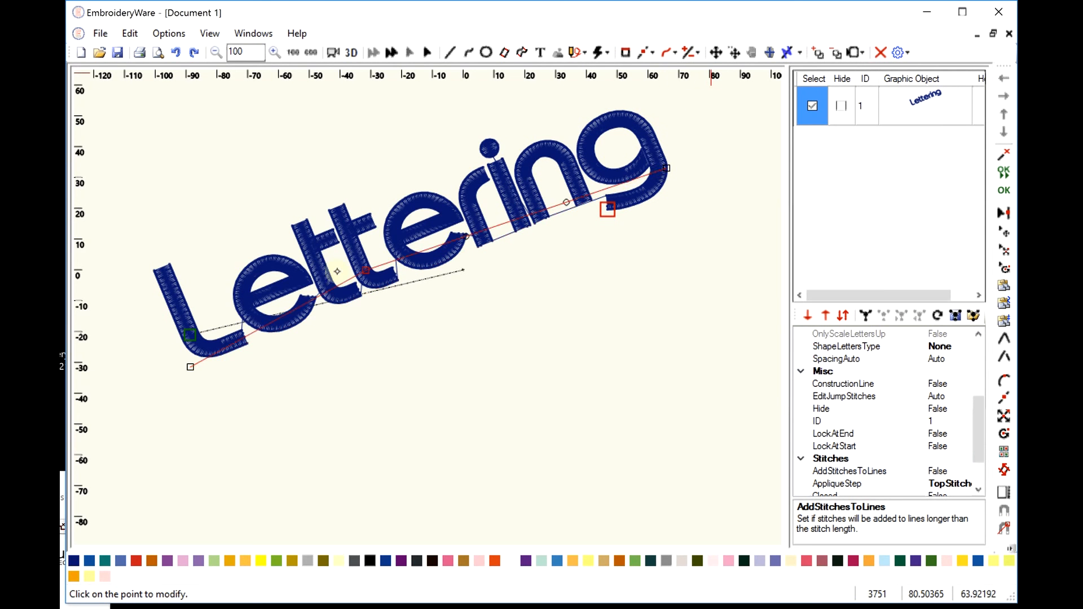
drag(337, 272, 208, 312)
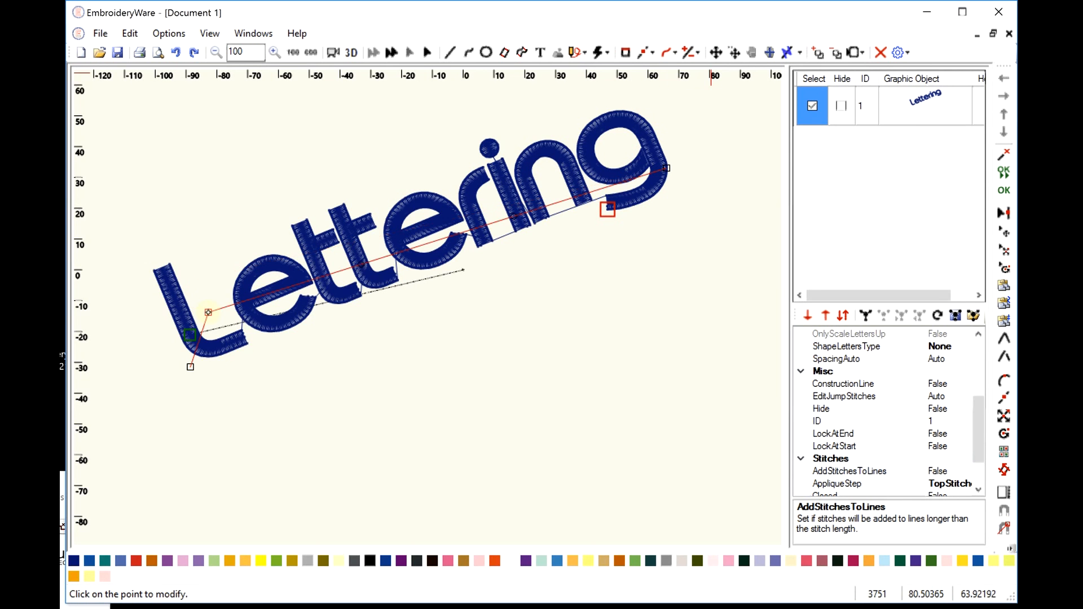
click(689, 51)
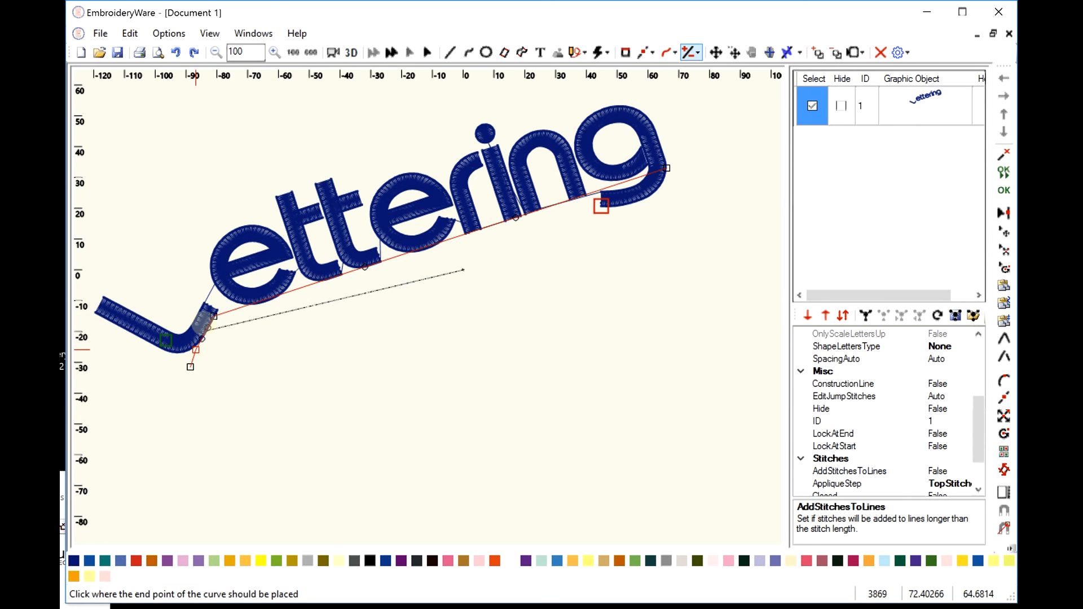
click(196, 350)
- Delete the two added end points near the baseline's left end with Delete Line or Curve Before
click(694, 52)
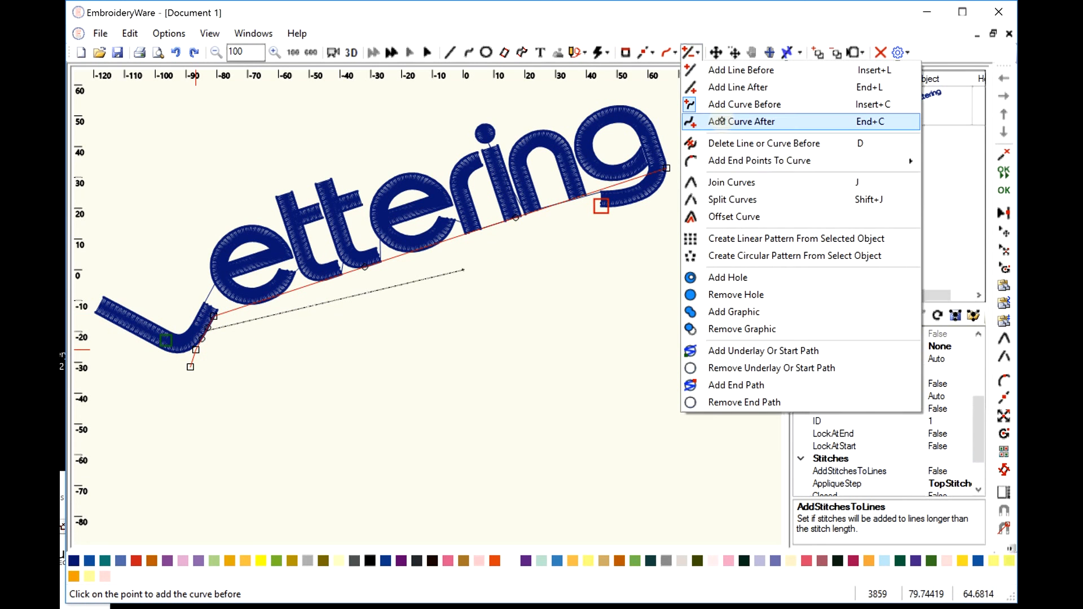
click(718, 160)
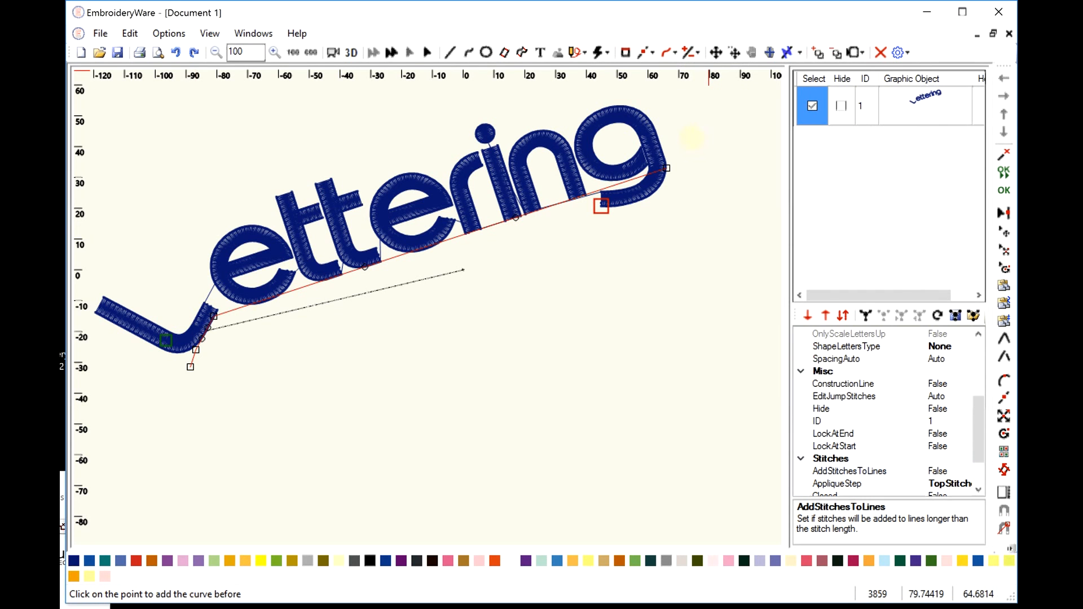
click(244, 306)
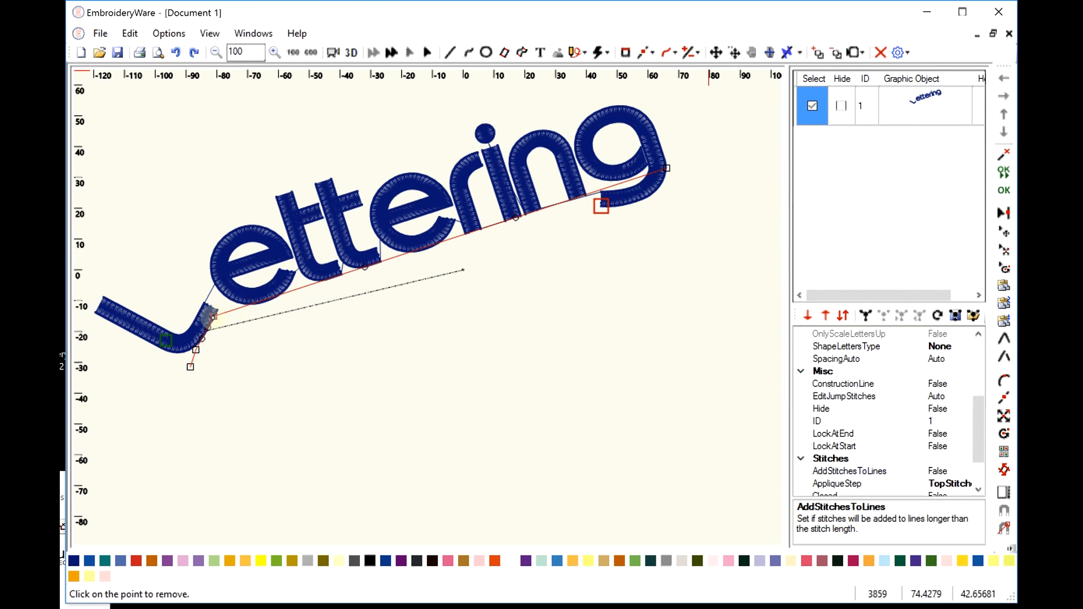
click(214, 315)
click(212, 344)
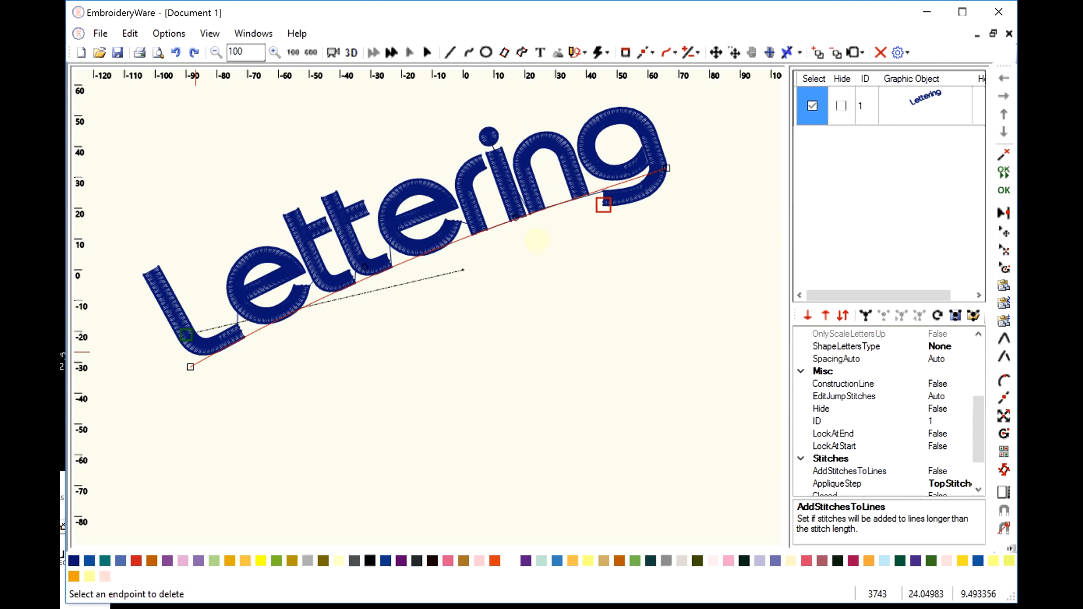
- Edit the baseline's two curve control points, moving them to about (-64, 39) and (35, 40) to arch the lettering
click(653, 53)
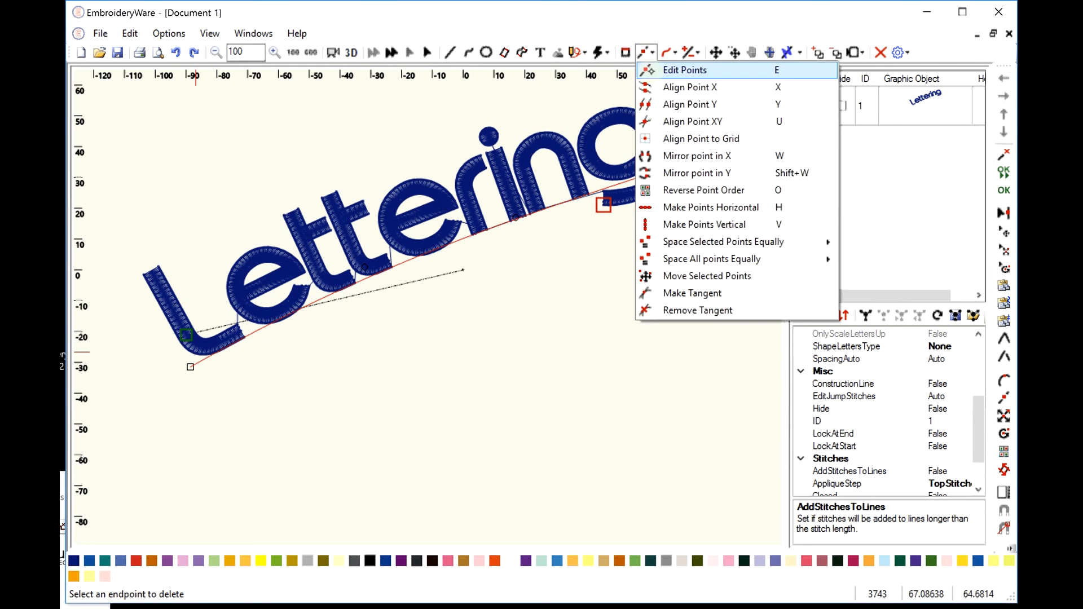
click(524, 240)
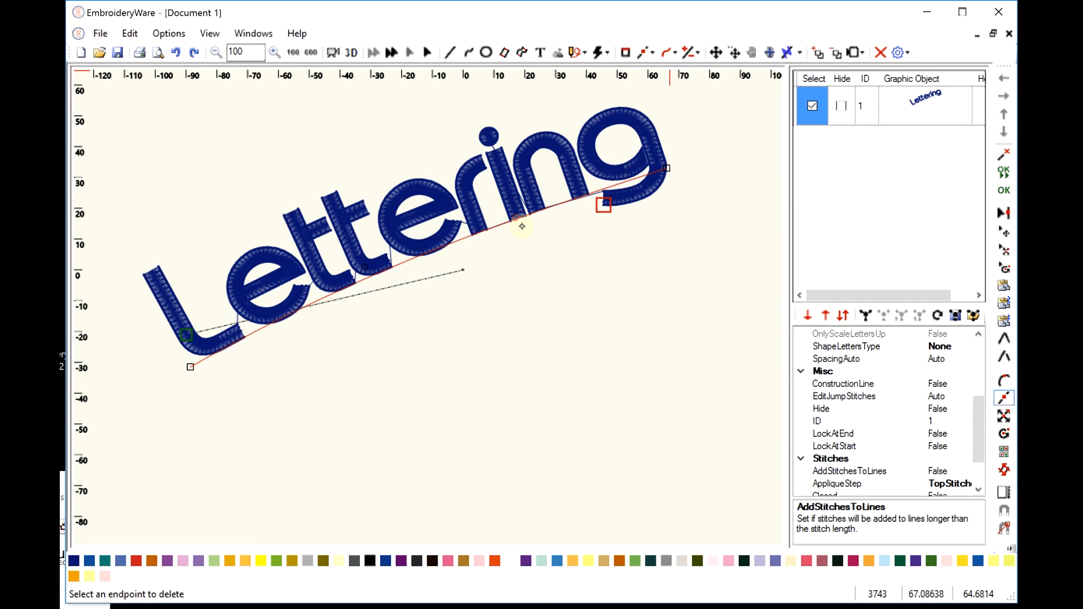
drag(522, 227, 573, 337)
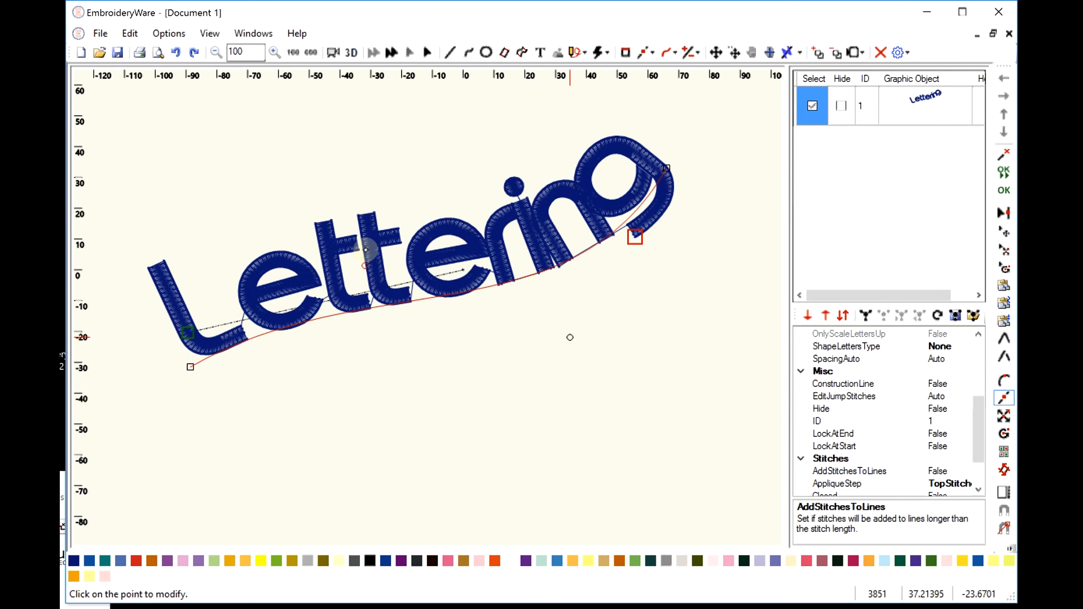
drag(378, 270, 265, 151)
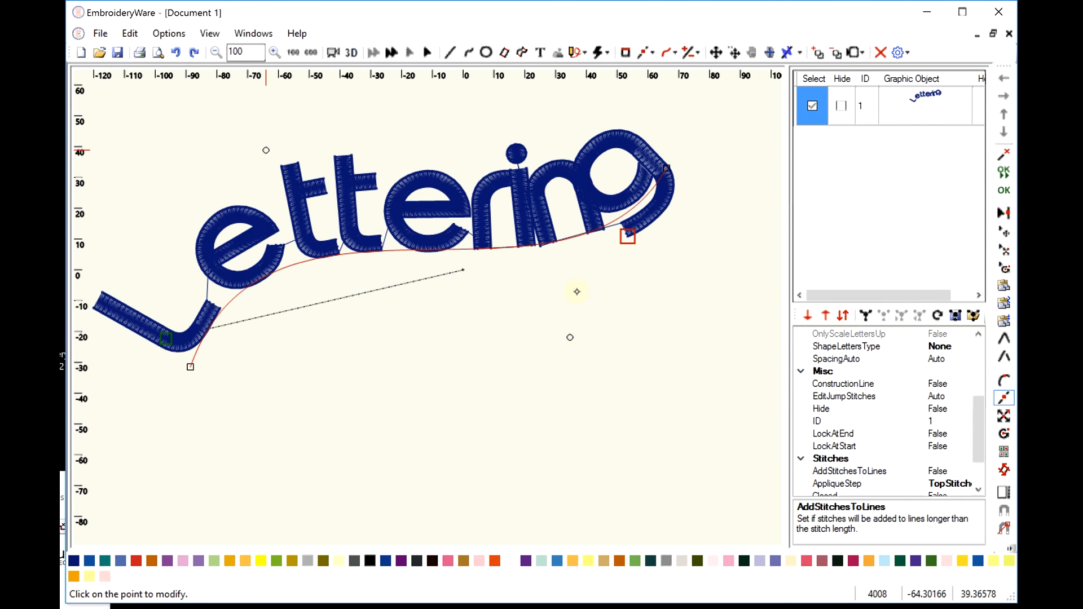
drag(570, 337, 573, 147)
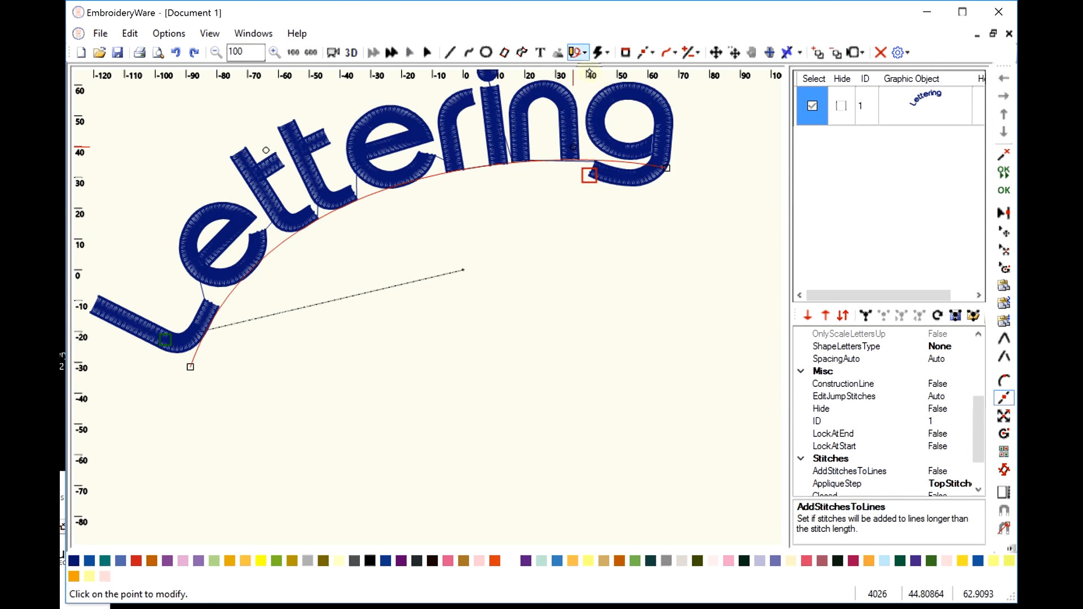
- Replace the lettering with the quick stitch pattern fish.stipat along the arched curve
click(602, 53)
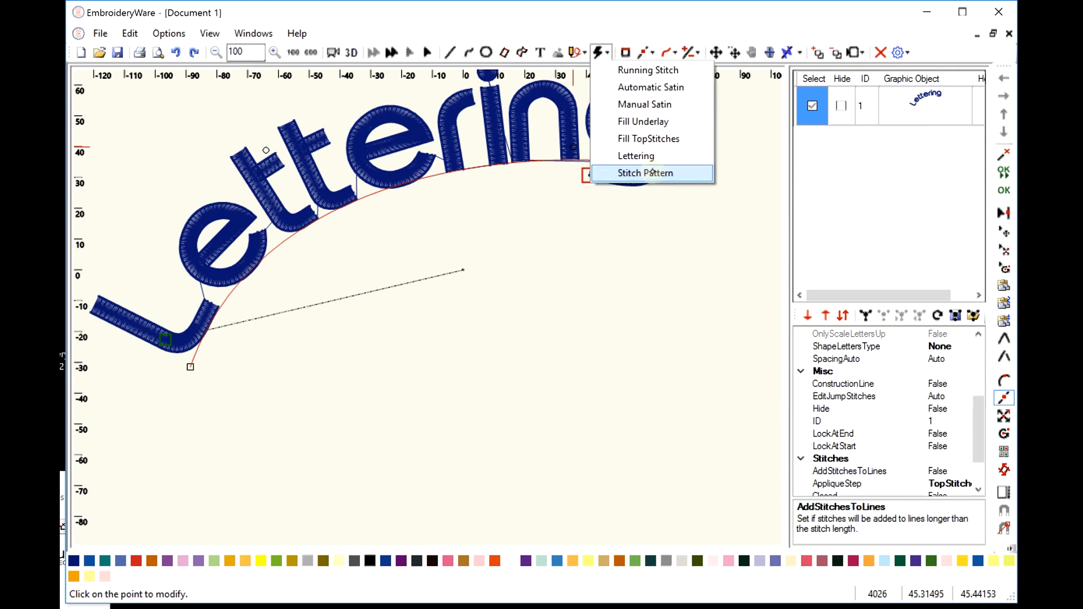
click(649, 172)
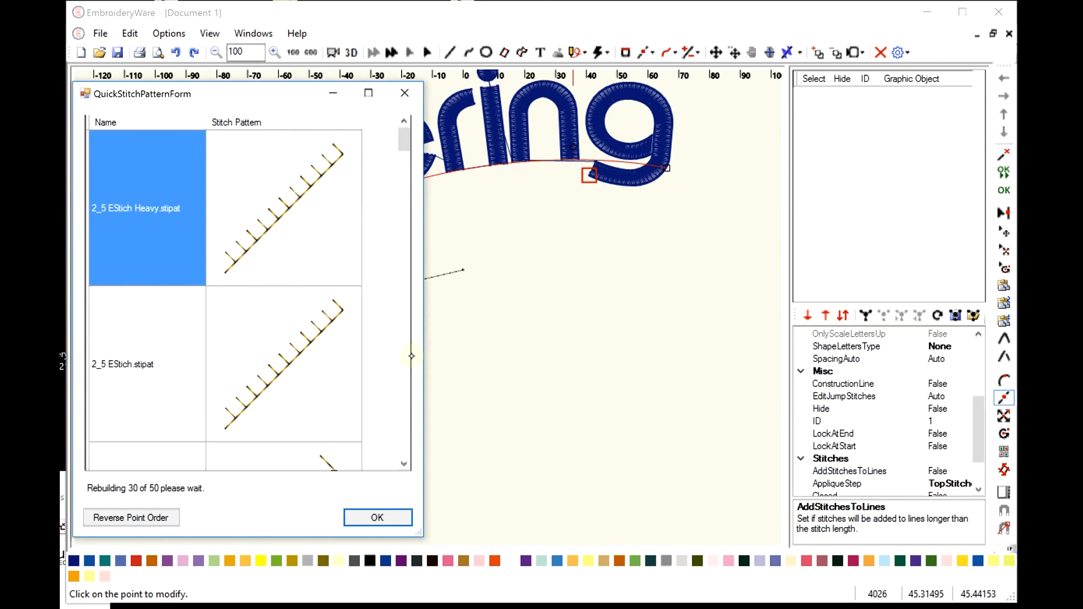
scroll(405, 428, down, 3)
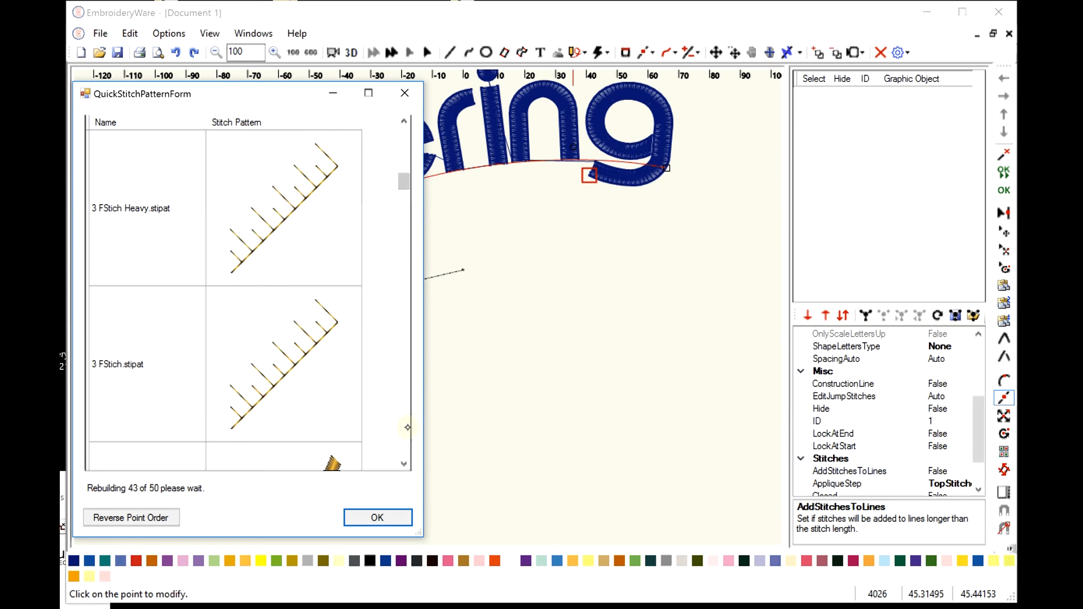
scroll(407, 430, down, 3)
scroll(407, 432, down, 8)
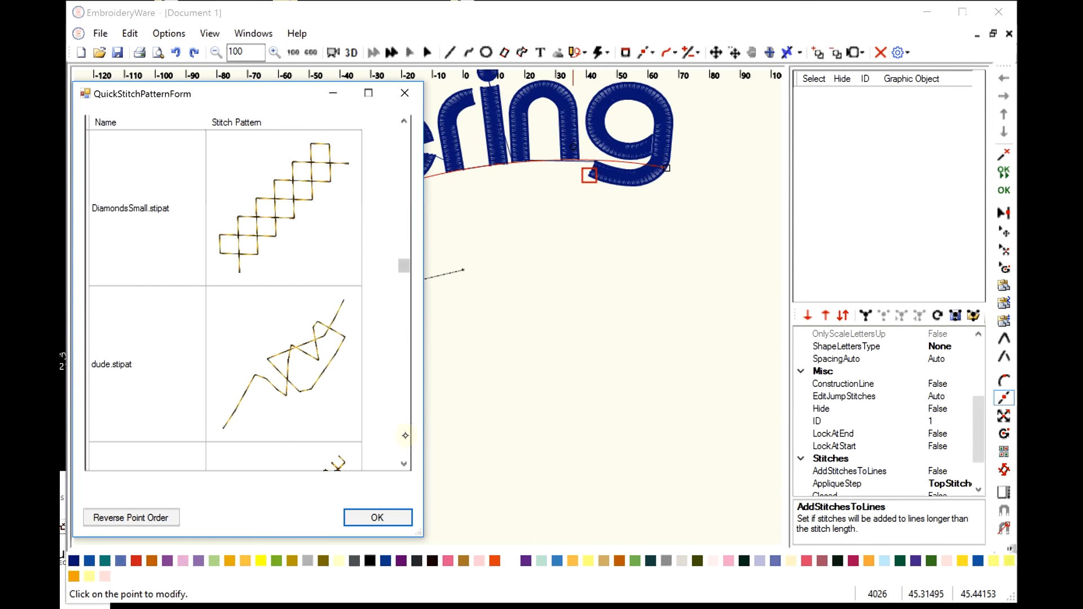
scroll(405, 430, down, 3)
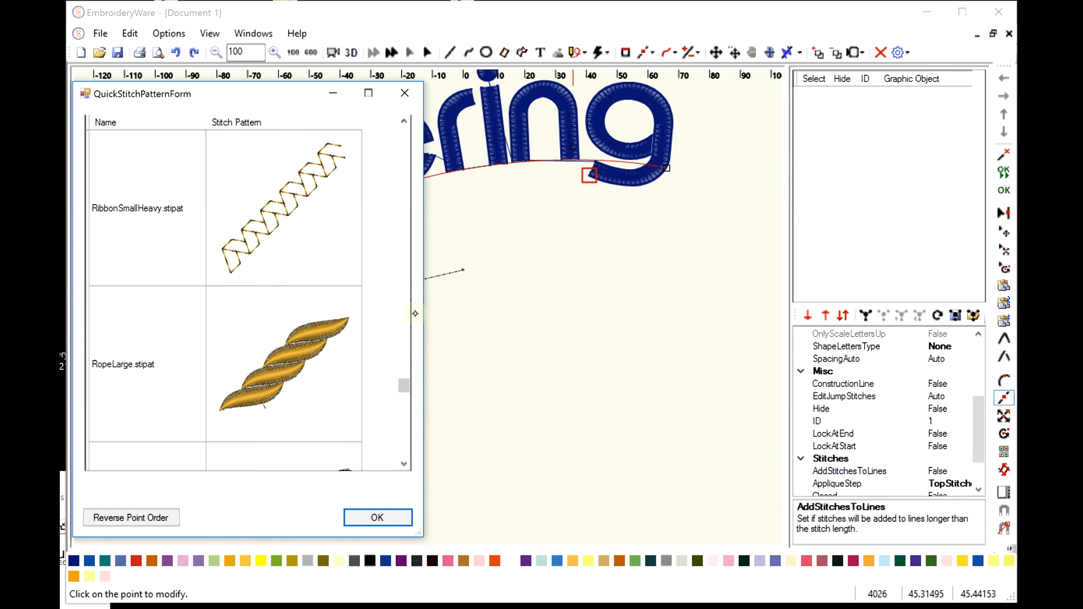
scroll(404, 171, up, 2)
scroll(404, 171, up, 5)
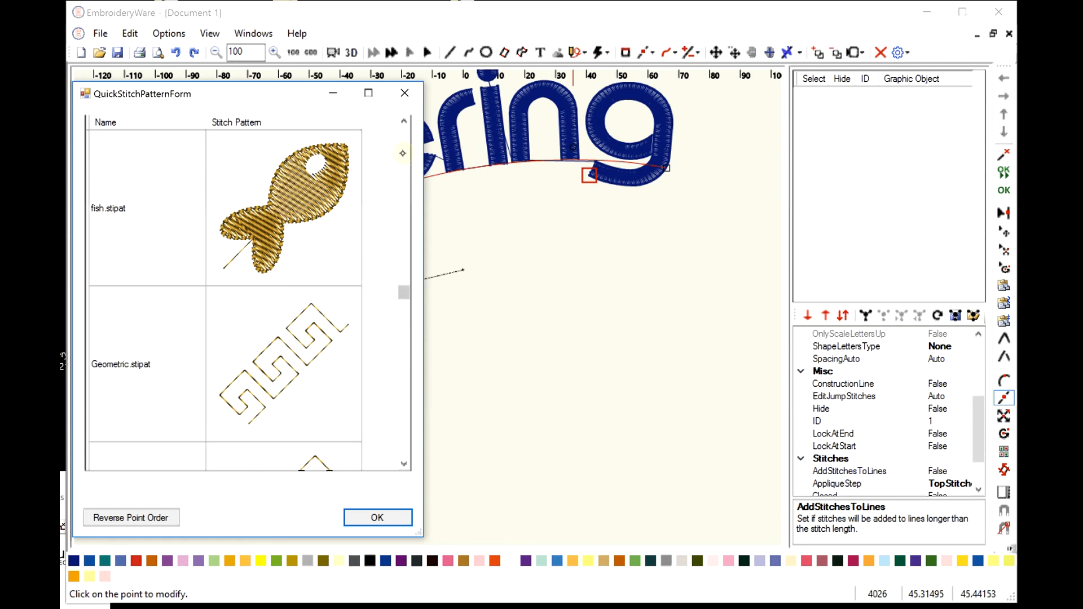
click(284, 208)
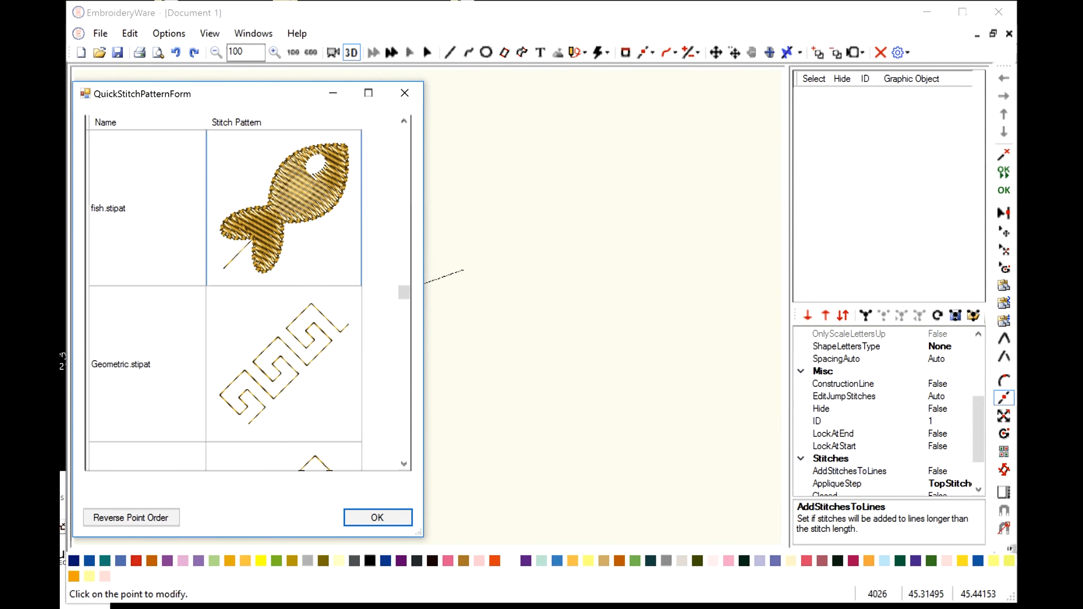
click(398, 518)
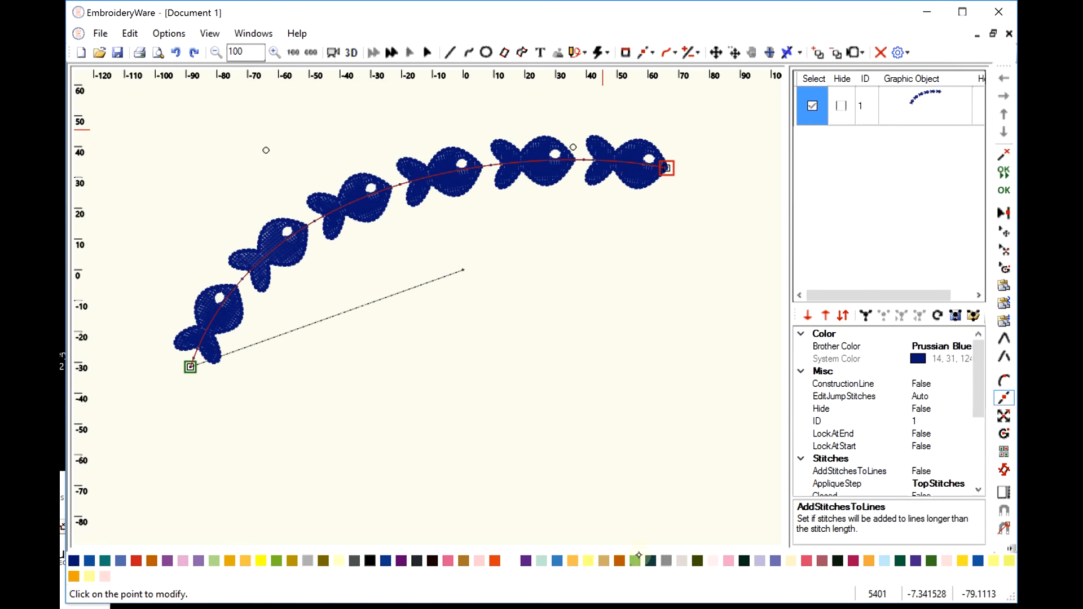
- Recolor the fish pattern Leaf Green and show the design in 3D Rendering Mode
click(638, 556)
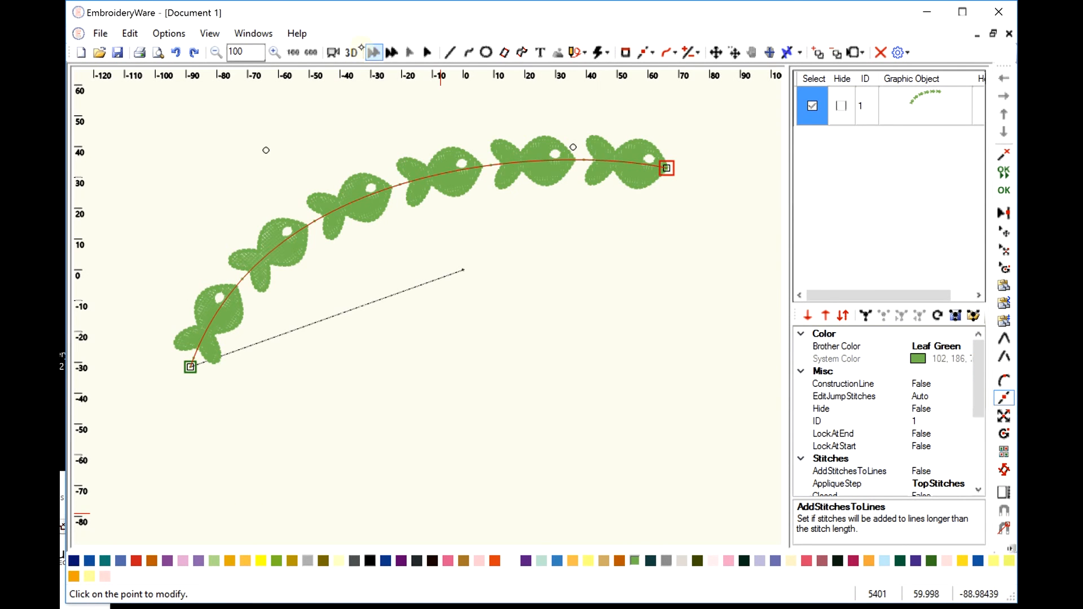
click(351, 52)
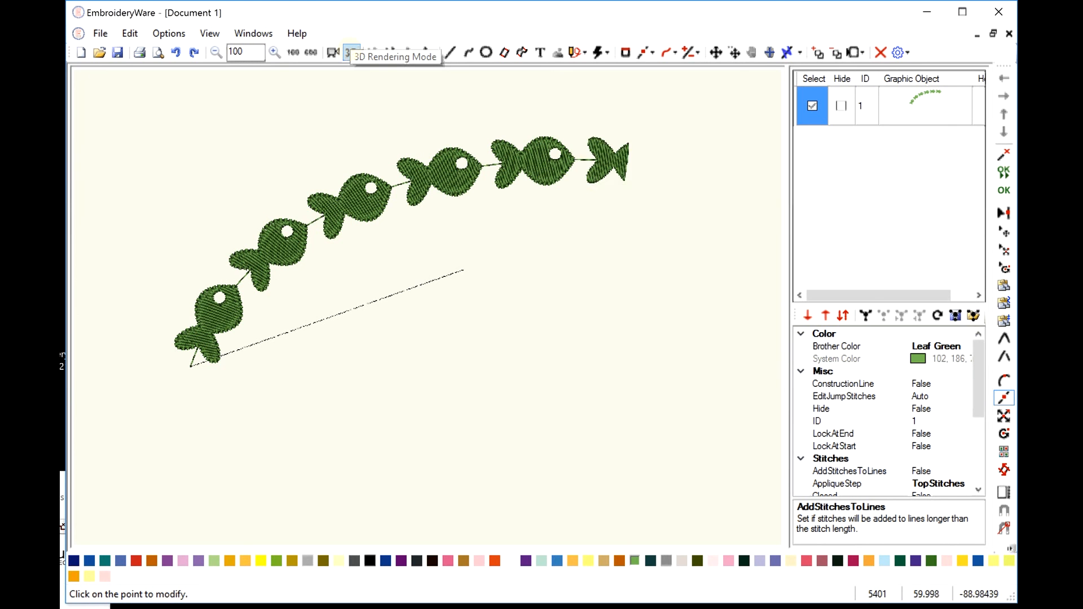
click(351, 53)
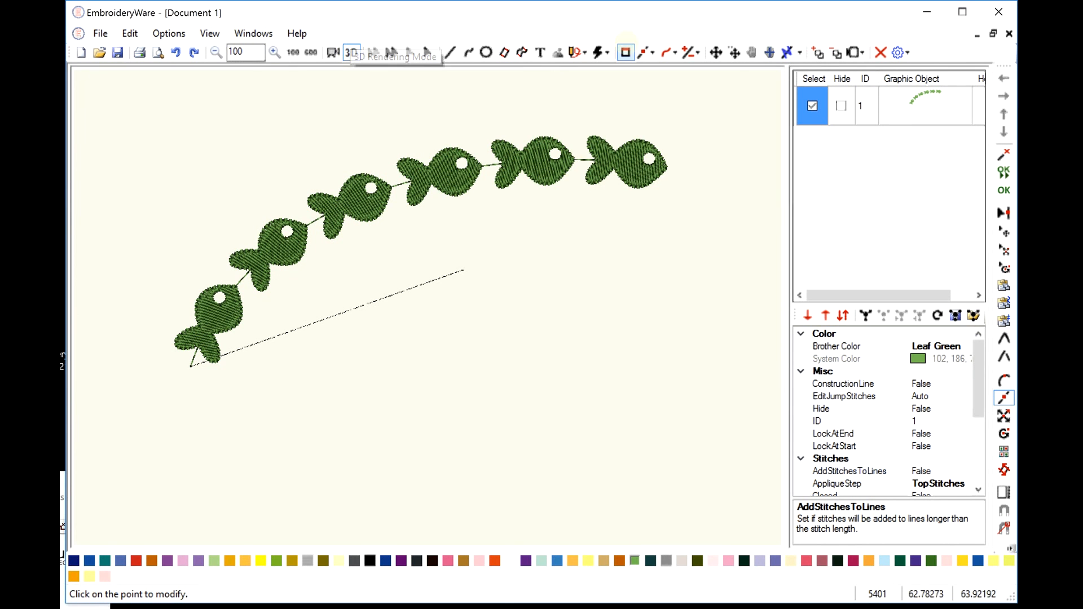
click(351, 52)
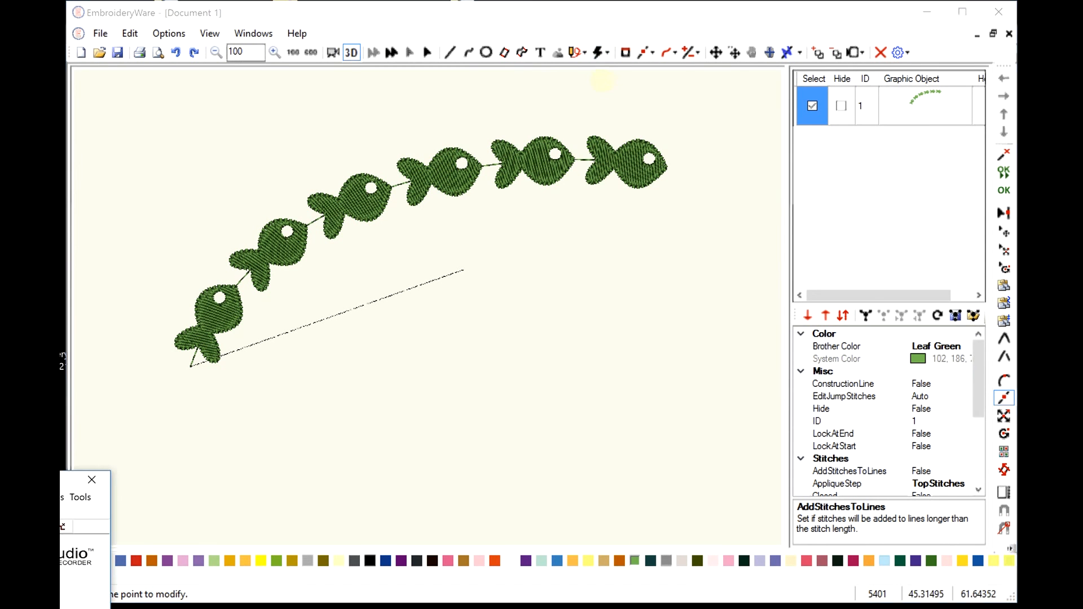
- Preview the Geometric, Quilt stitch and Quilting 3 stitch patterns on the arched curve
click(602, 53)
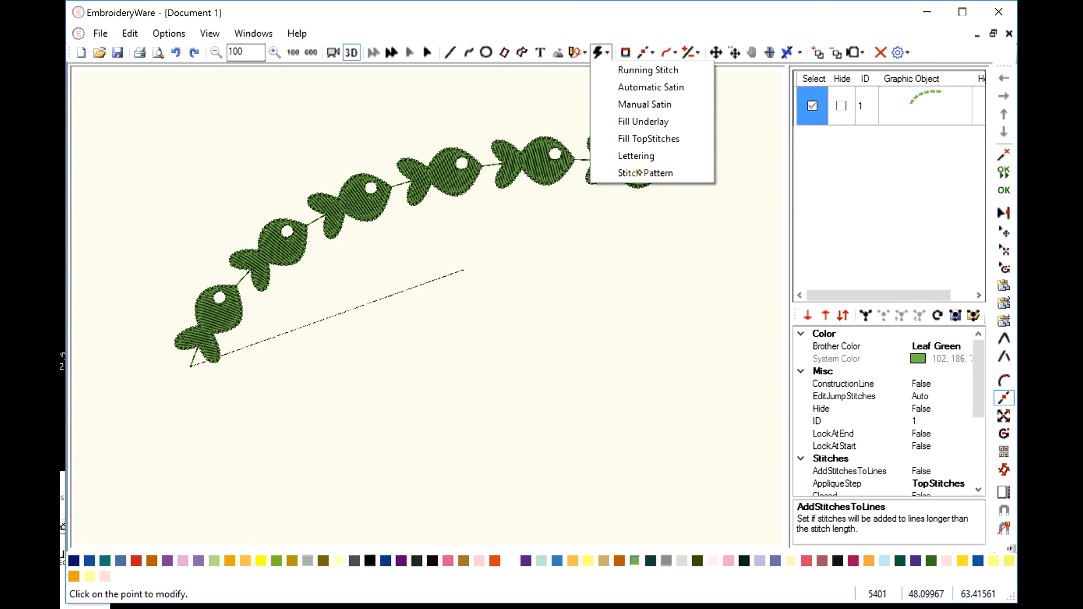
click(639, 172)
click(401, 413)
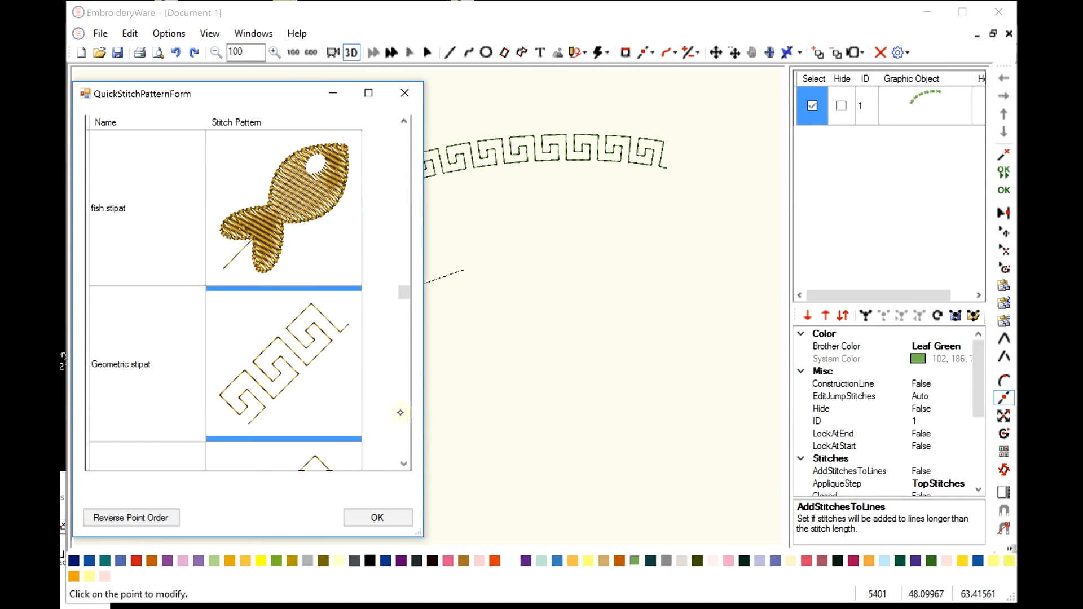
scroll(401, 413, down, 2)
click(303, 354)
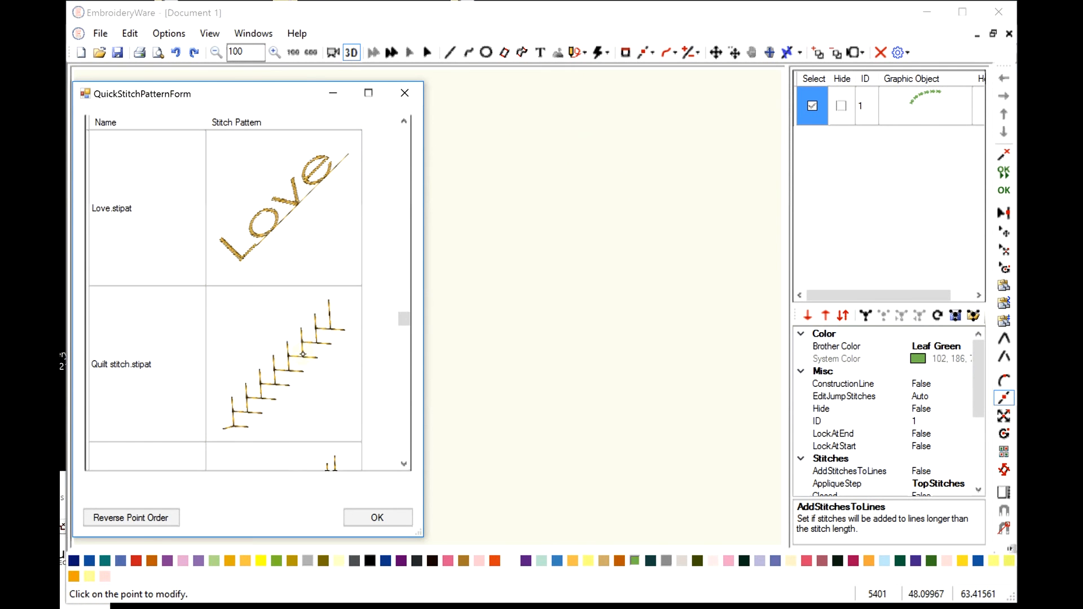
scroll(303, 354, down, 2)
click(294, 208)
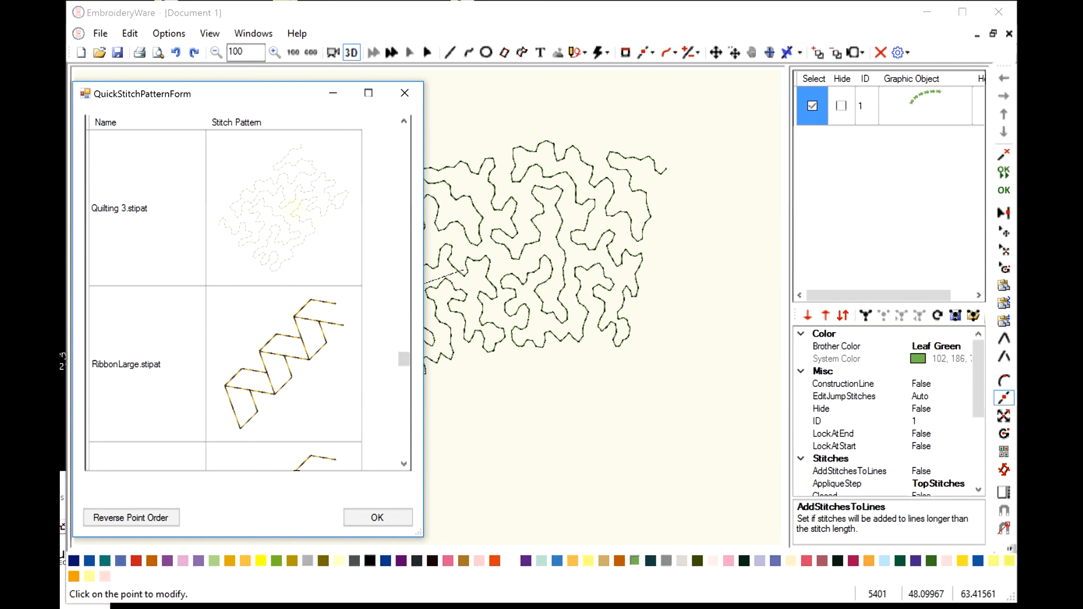
- Browse the remaining stitch patterns through ZigZag3 and preview zflower.stipat on the curve
scroll(406, 449, down, 2)
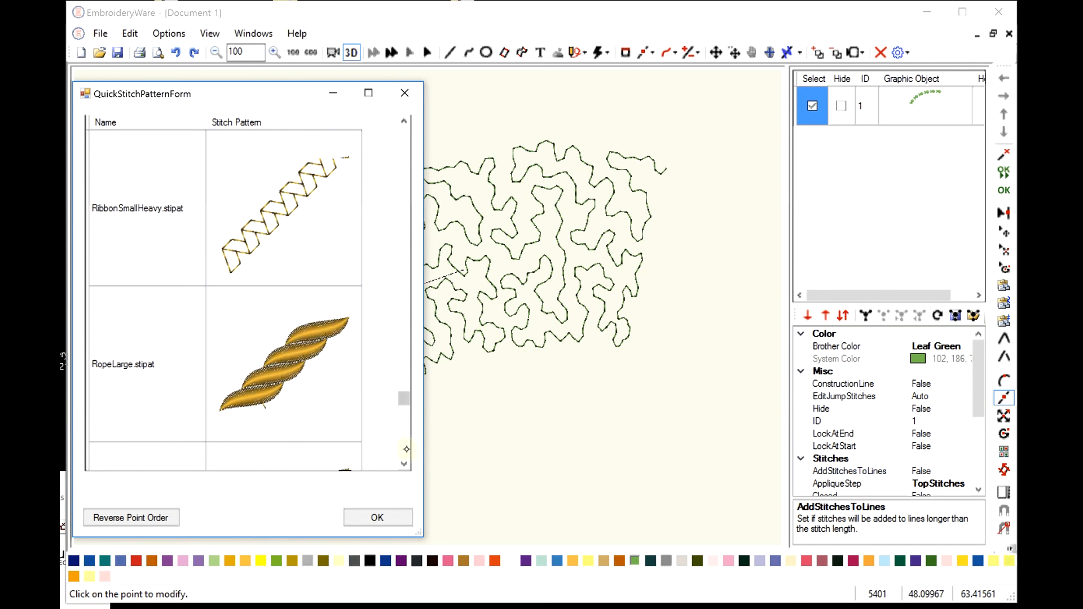
scroll(407, 448, down, 4)
scroll(405, 448, down, 2)
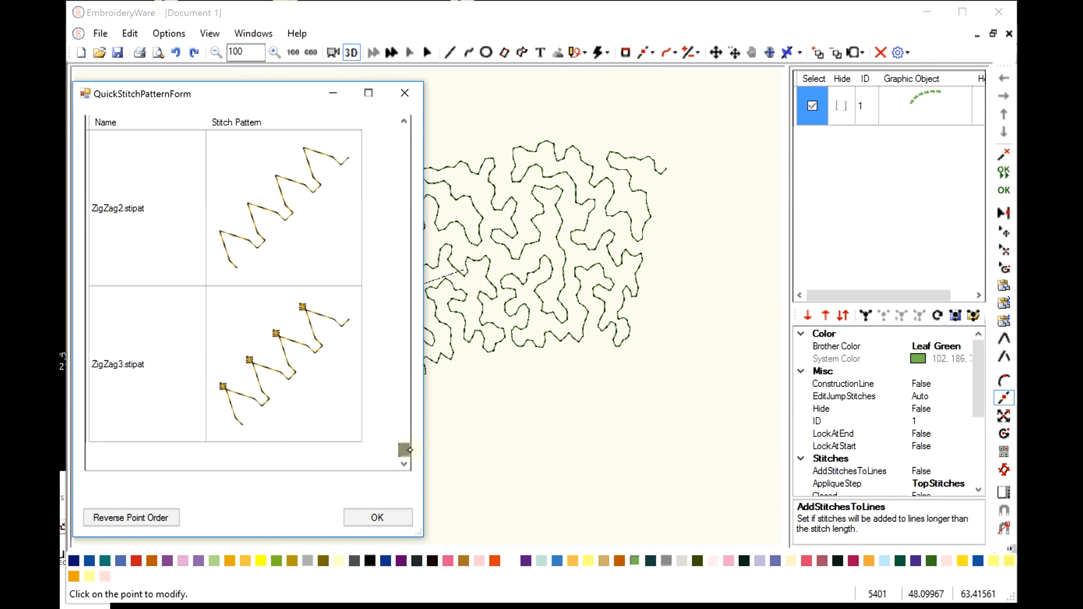
scroll(398, 224, up, 1)
scroll(398, 224, up, 4)
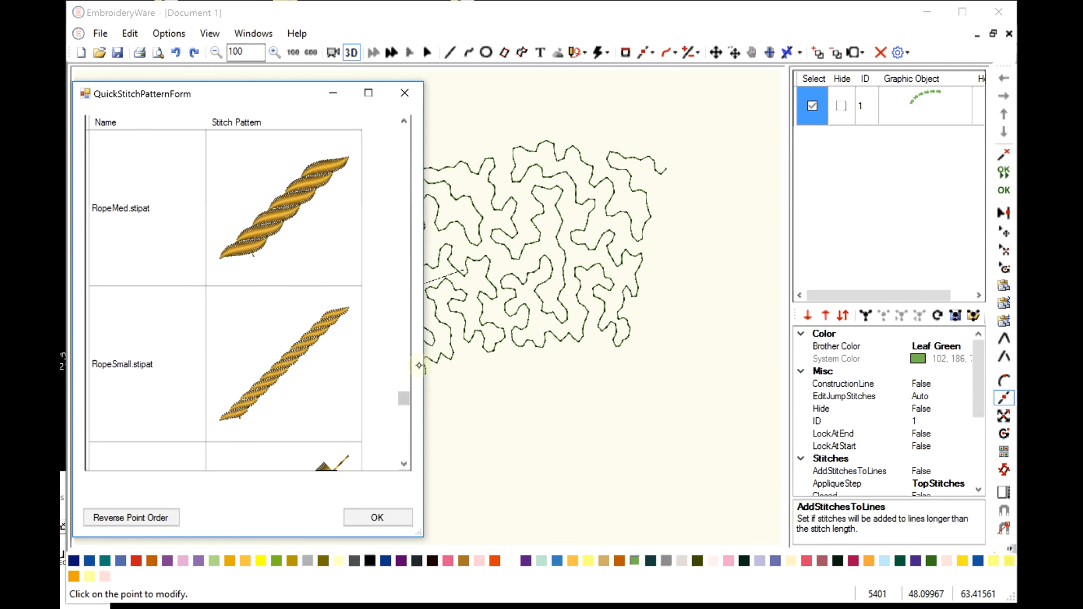
scroll(310, 466, down, 4)
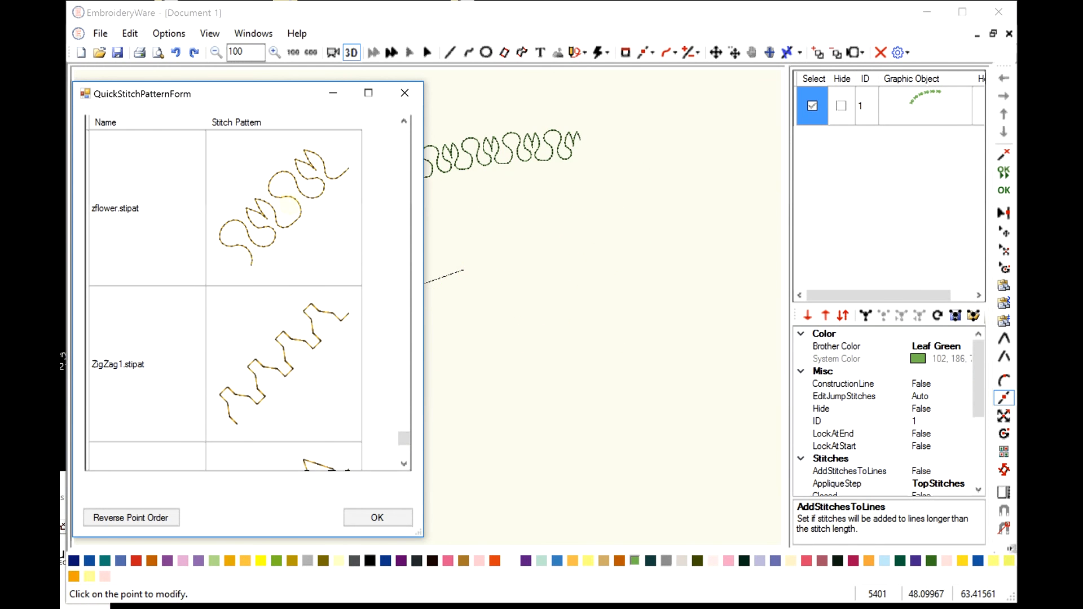
click(285, 200)
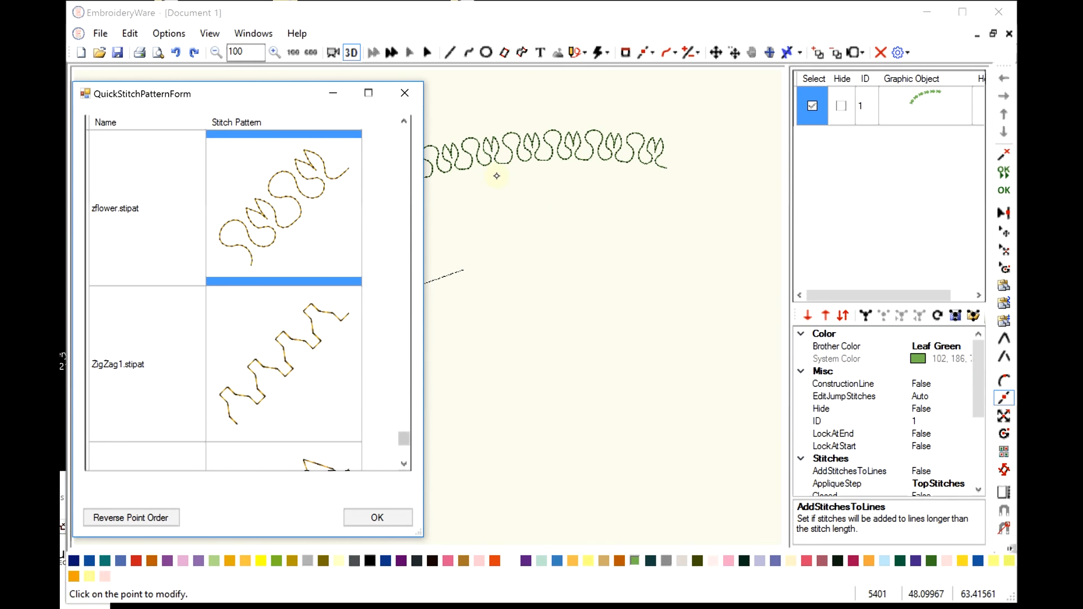
- Apply the star3.stipat stitch pattern to the arched curve
scroll(309, 464, up, 2)
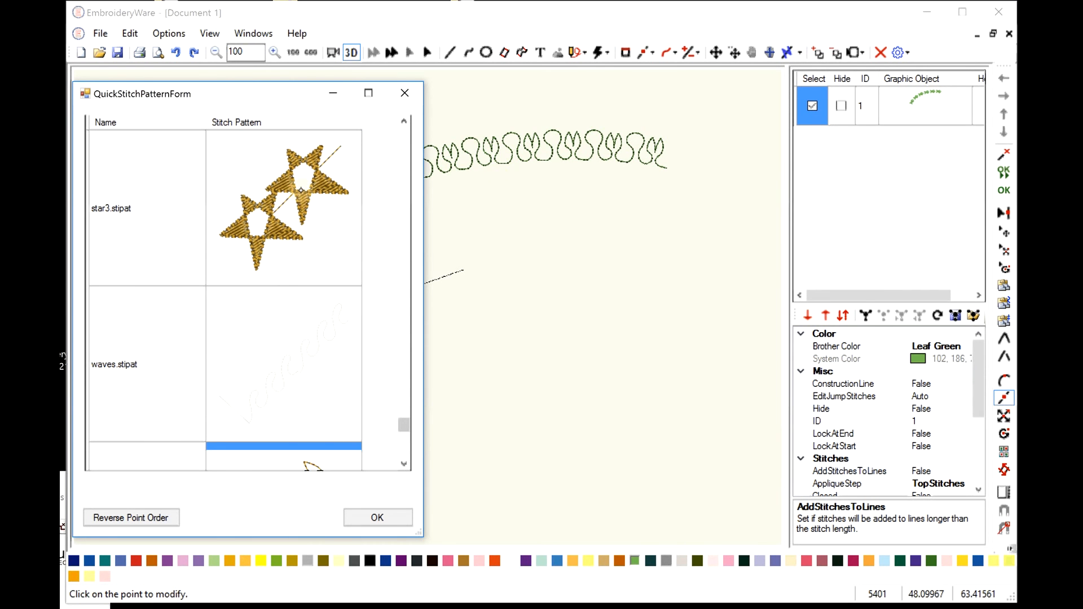
click(301, 191)
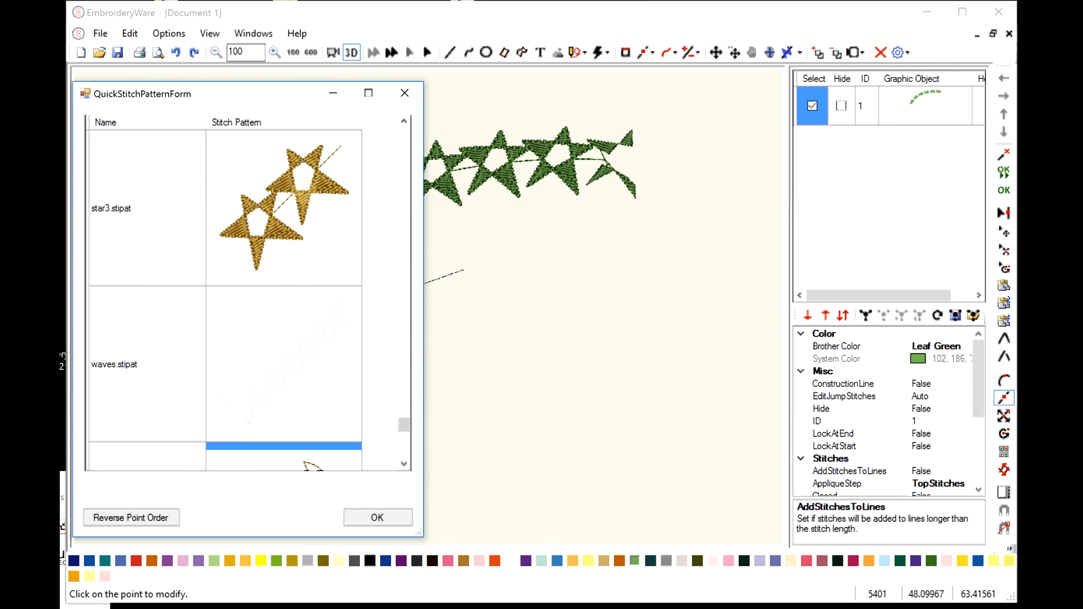
click(441, 487)
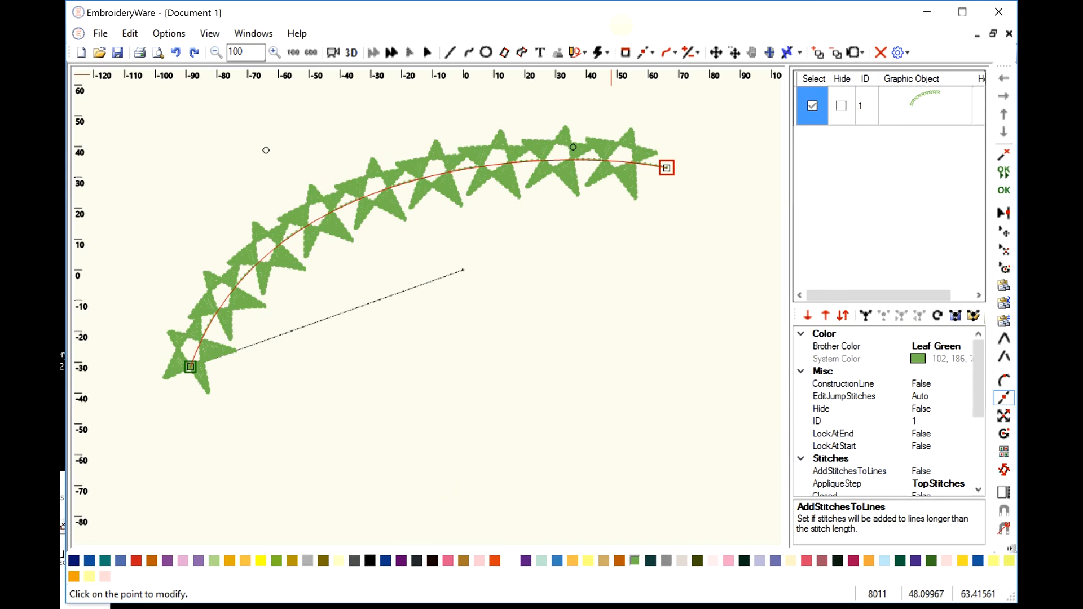
- Convert the star-patterned curve to a plain Running Stitch
click(607, 52)
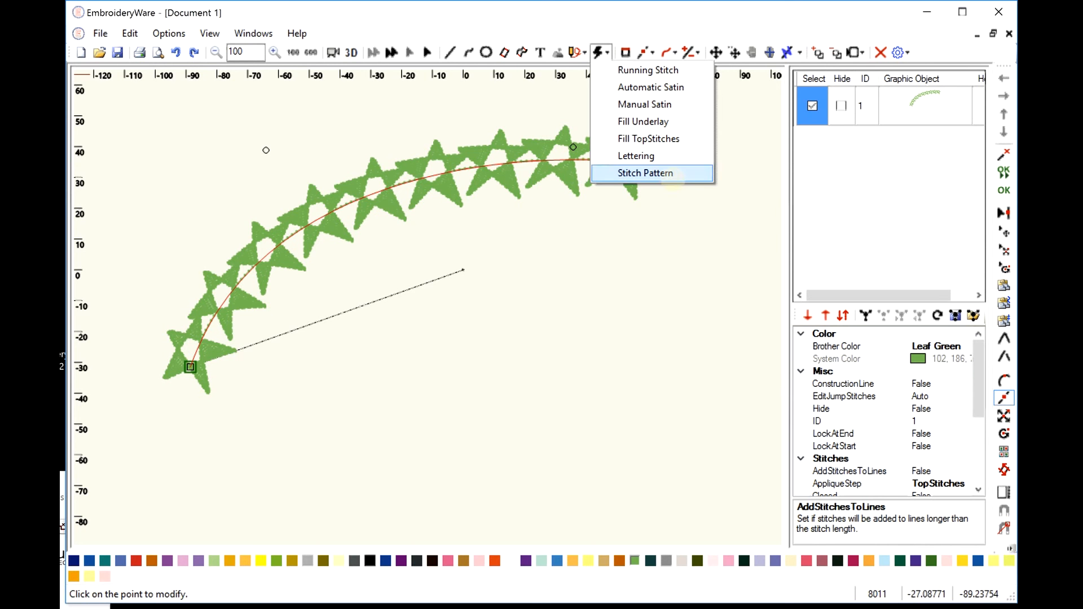
click(649, 70)
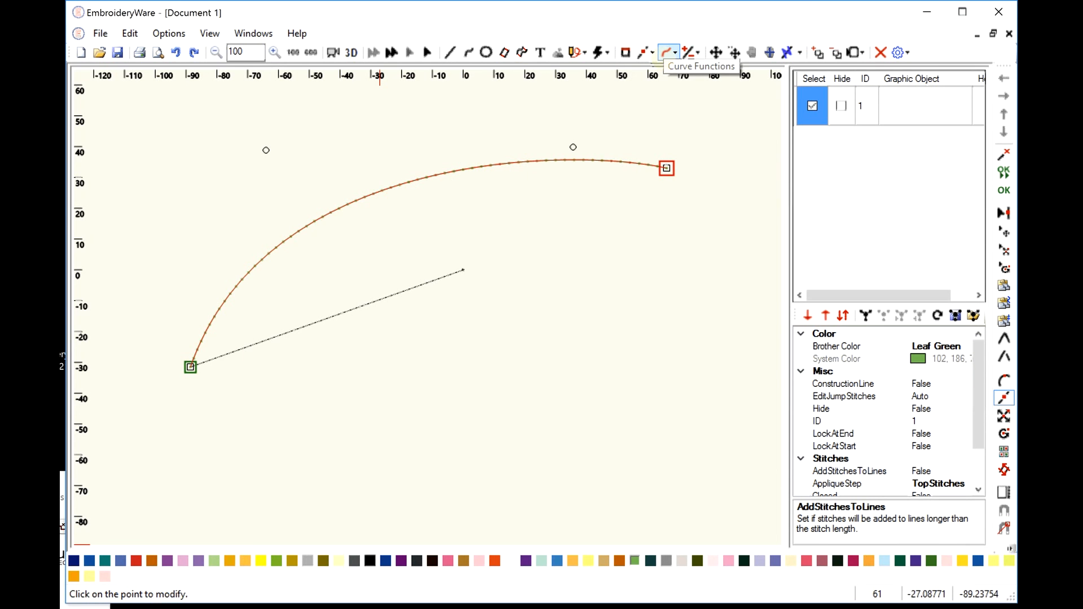
click(648, 54)
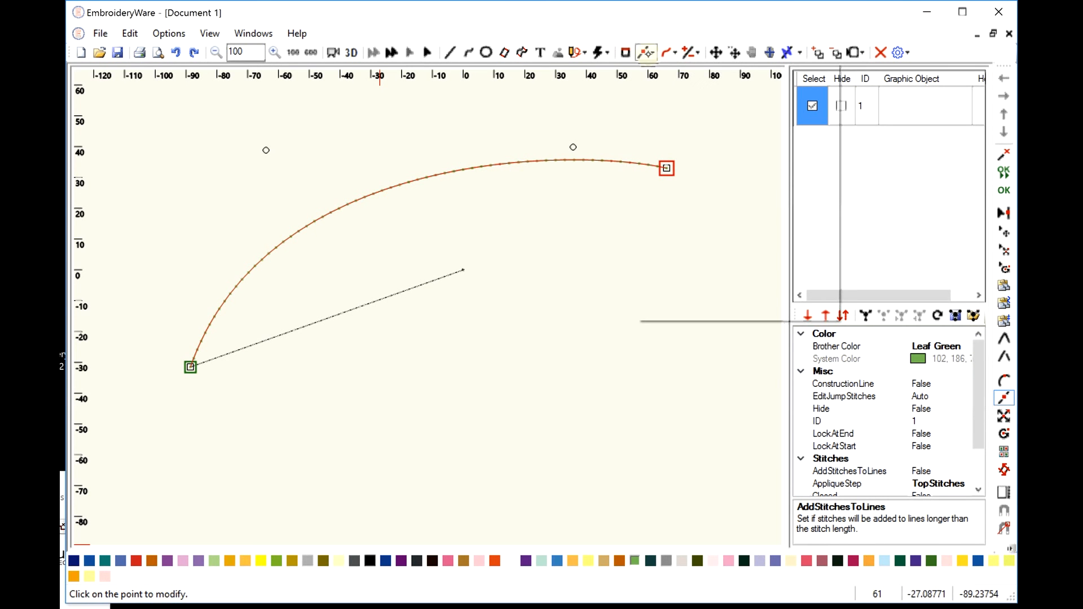
- Apply the star3.stipat quick stitch pattern to the arched curve again
click(601, 53)
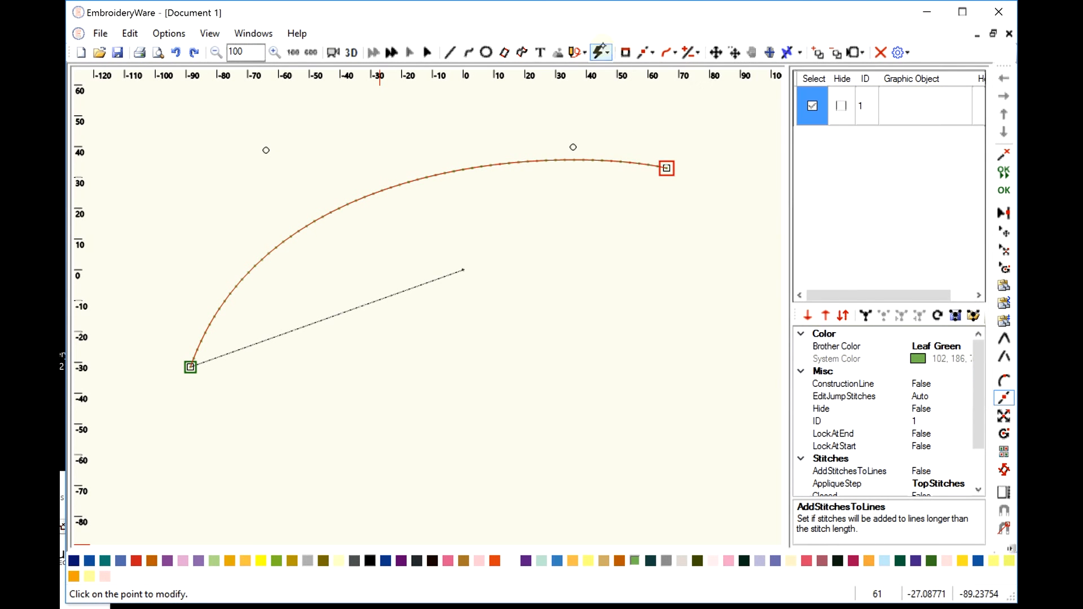
click(654, 170)
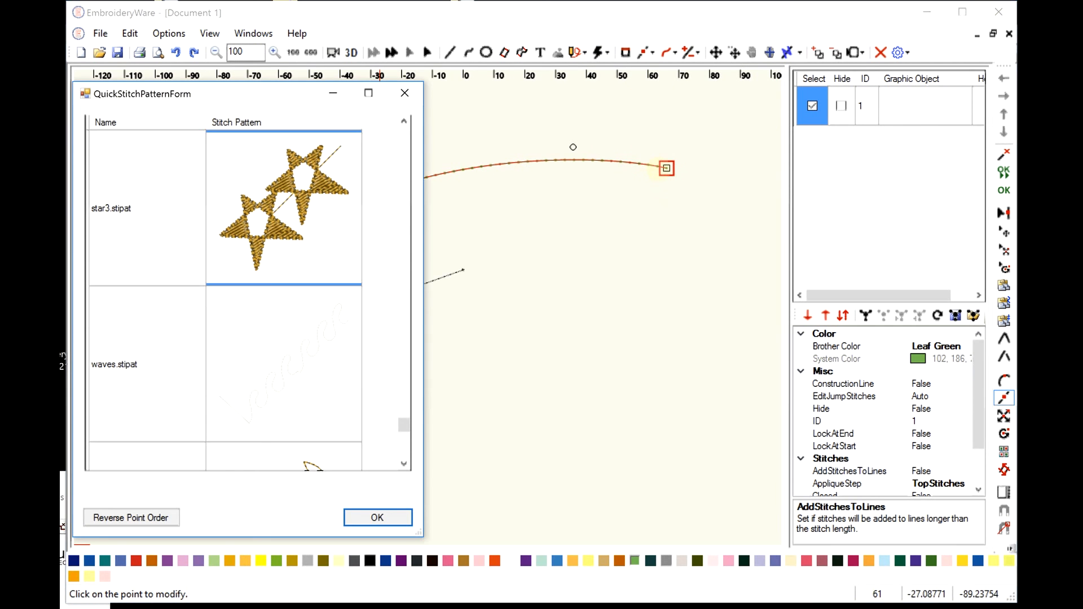
click(313, 201)
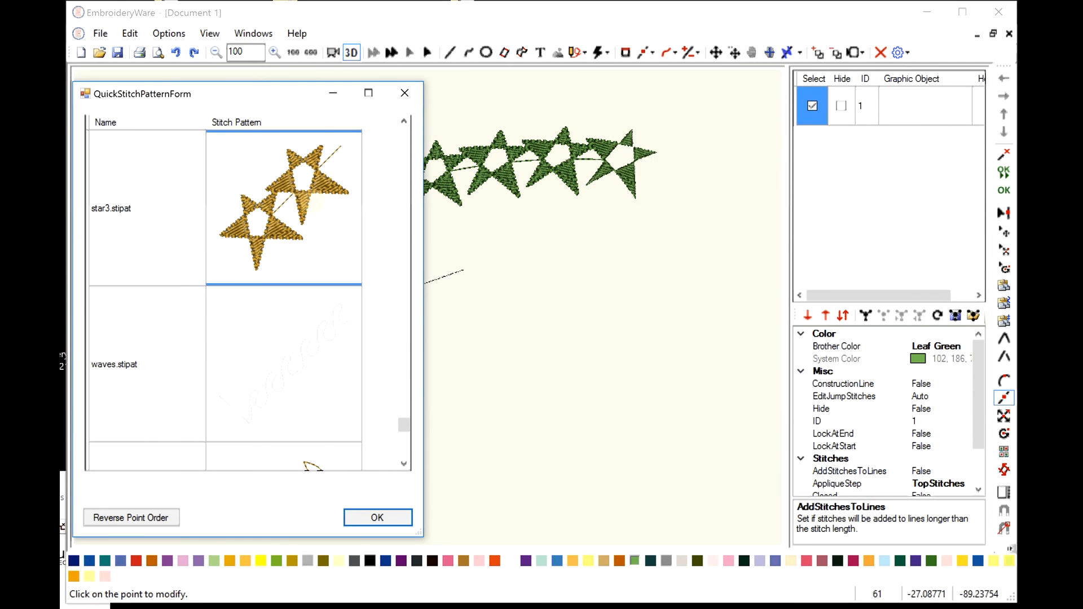
click(405, 92)
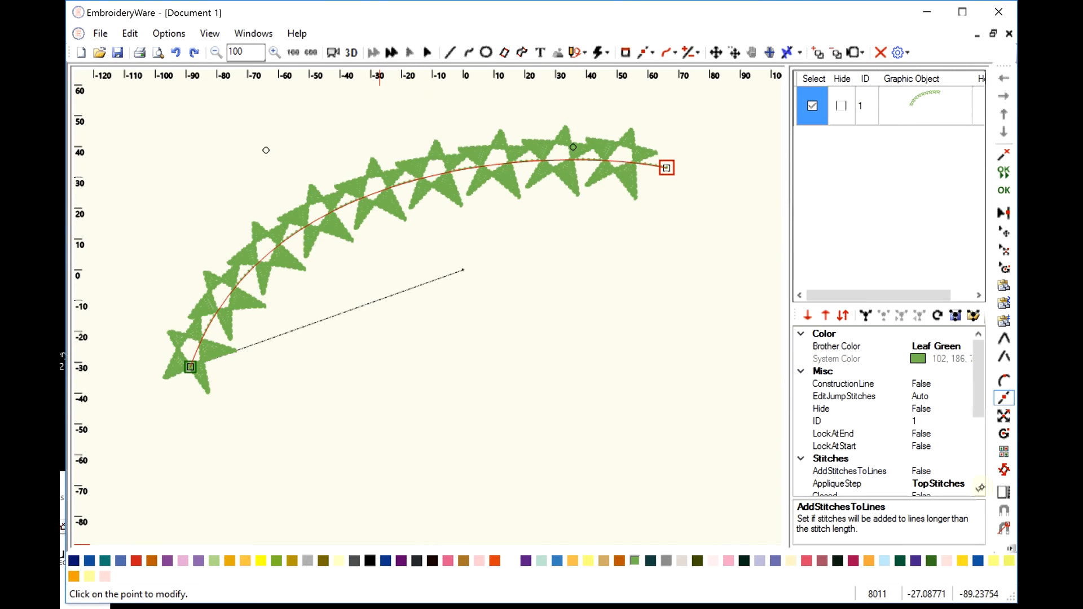
- Change the star-patterned curve's stitch type property to Triple
scroll(981, 487, down, 4)
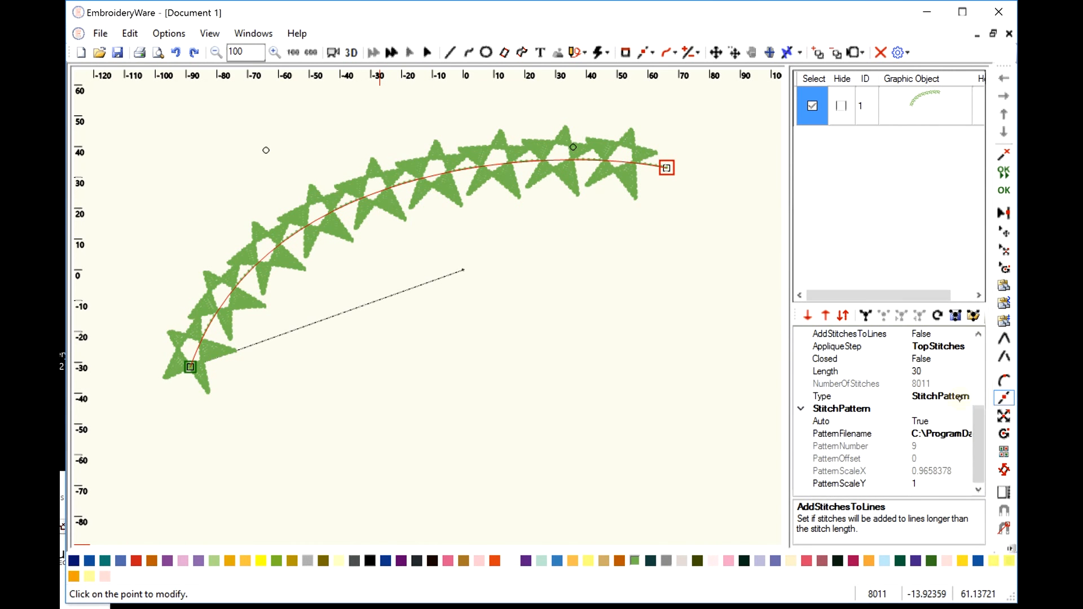
click(954, 397)
click(966, 397)
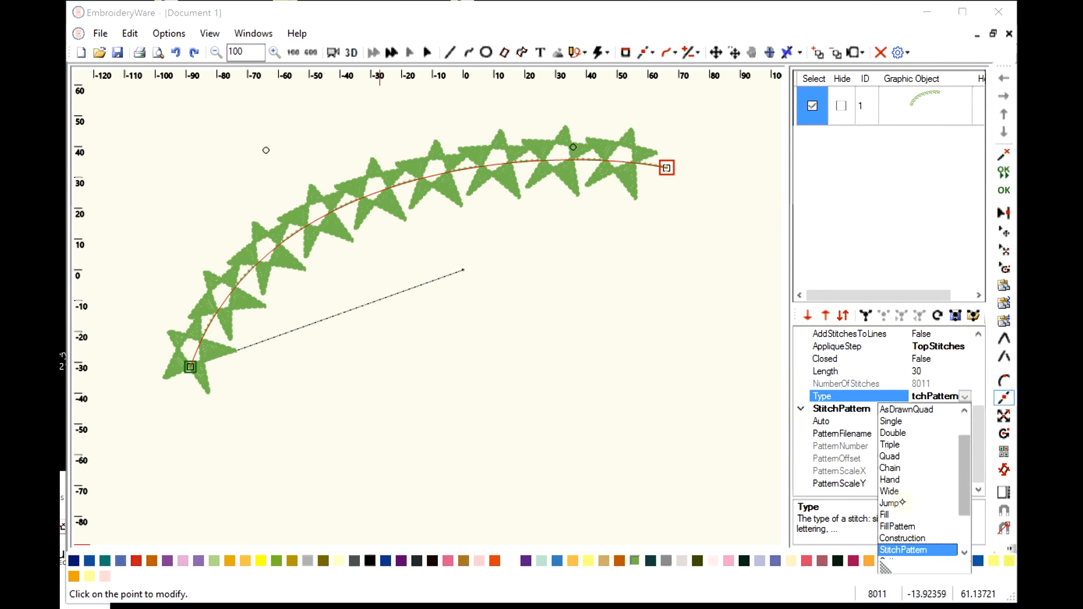
click(891, 445)
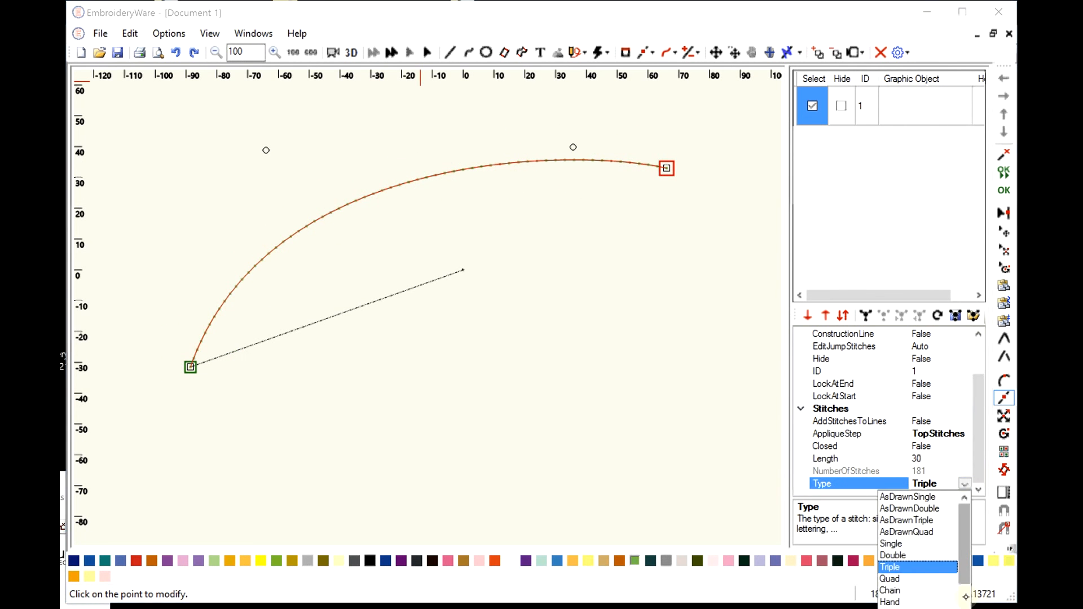
- Change the arched curve's stitch type to Lettering and look through its lettering properties
scroll(966, 596, down, 3)
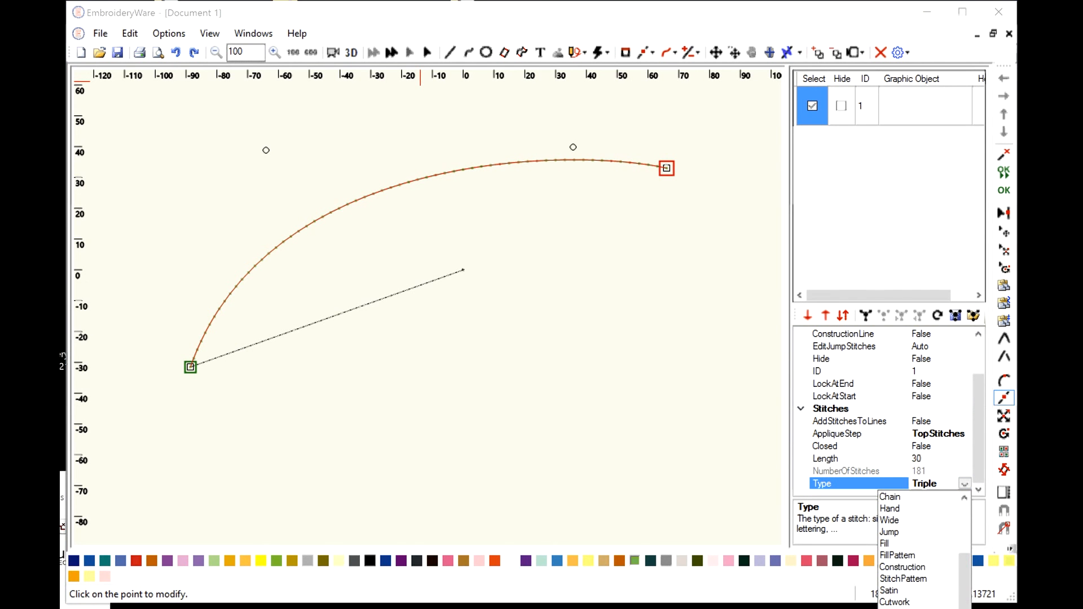
click(911, 608)
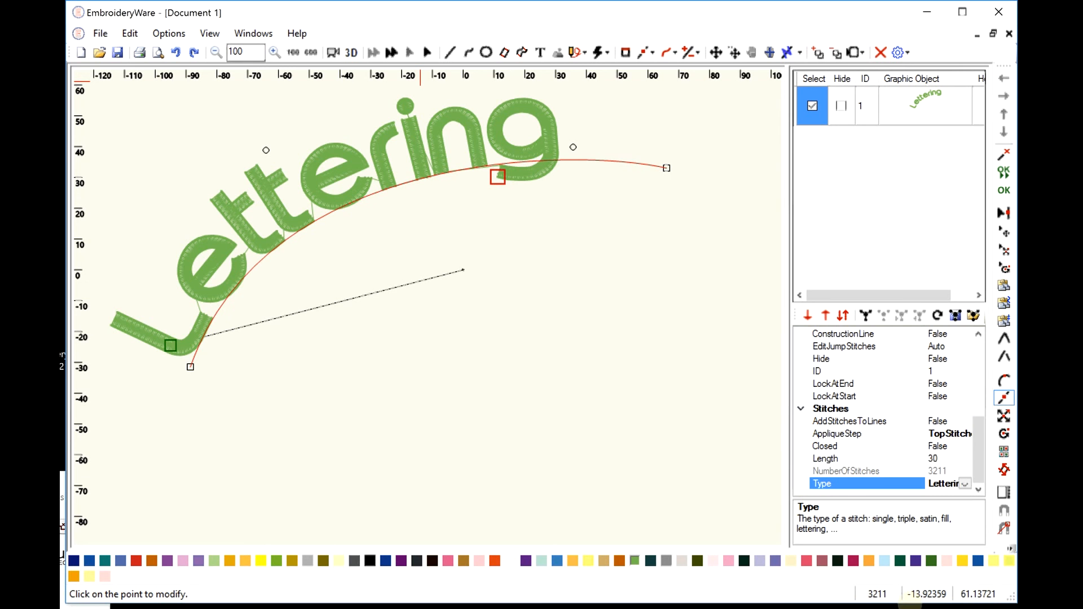
scroll(986, 376, up, 4)
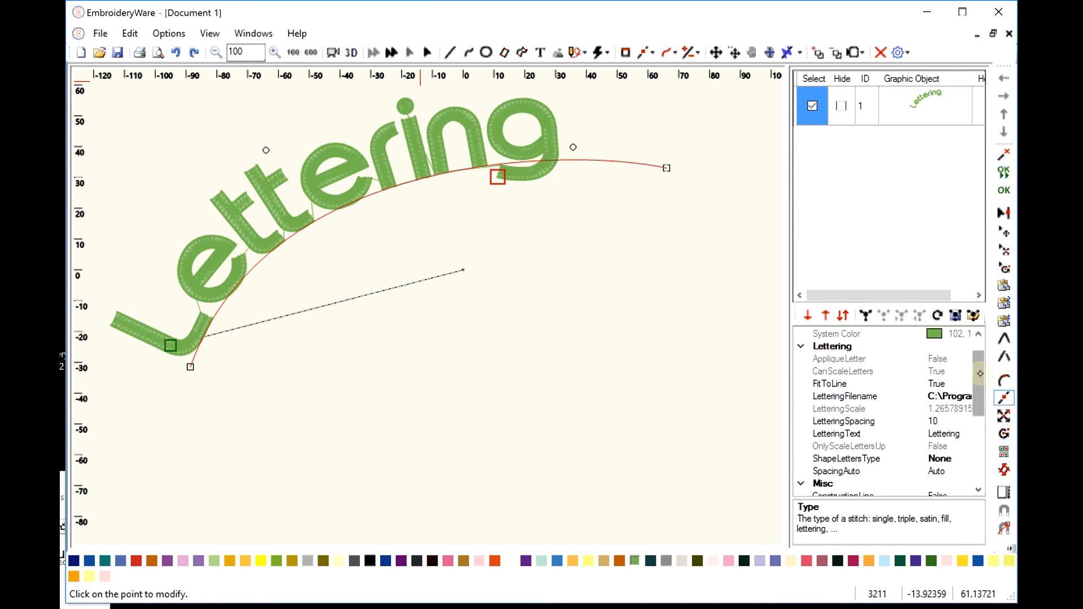
scroll(982, 471, down, 4)
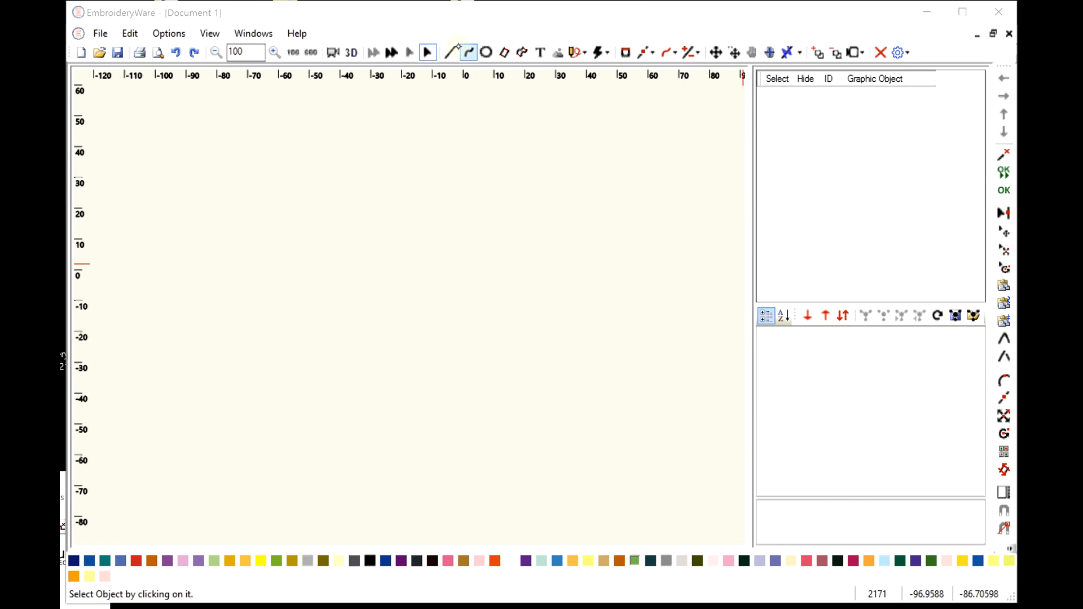
- Draw a self-crossing five-segment line near the canvas centre and a circle about 38 units across beside it
click(451, 52)
click(482, 154)
click(363, 262)
click(484, 292)
click(426, 154)
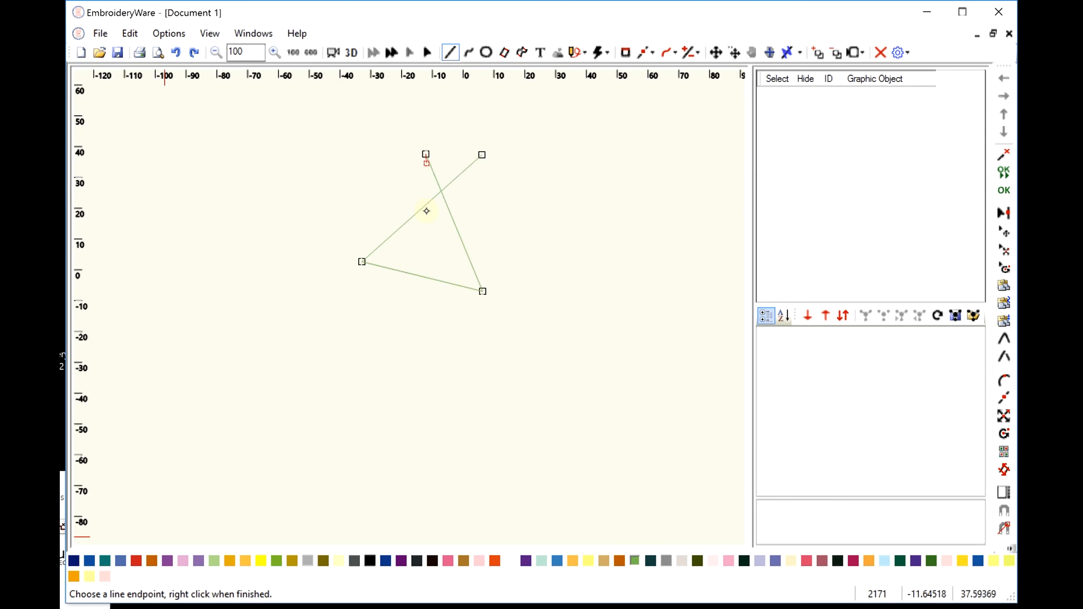
click(417, 302)
click(480, 189)
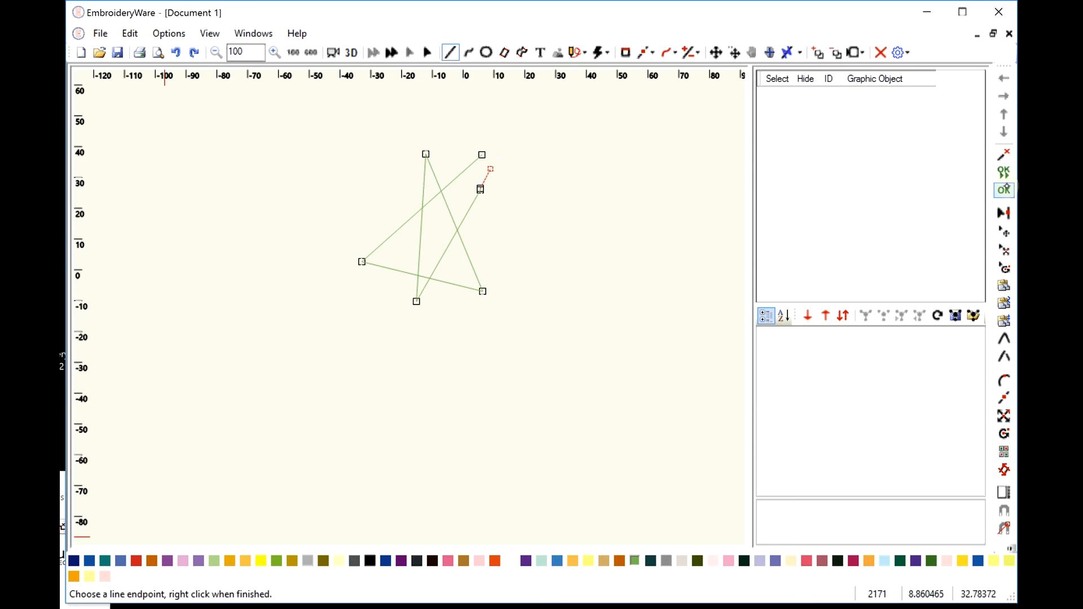
click(1004, 189)
click(486, 52)
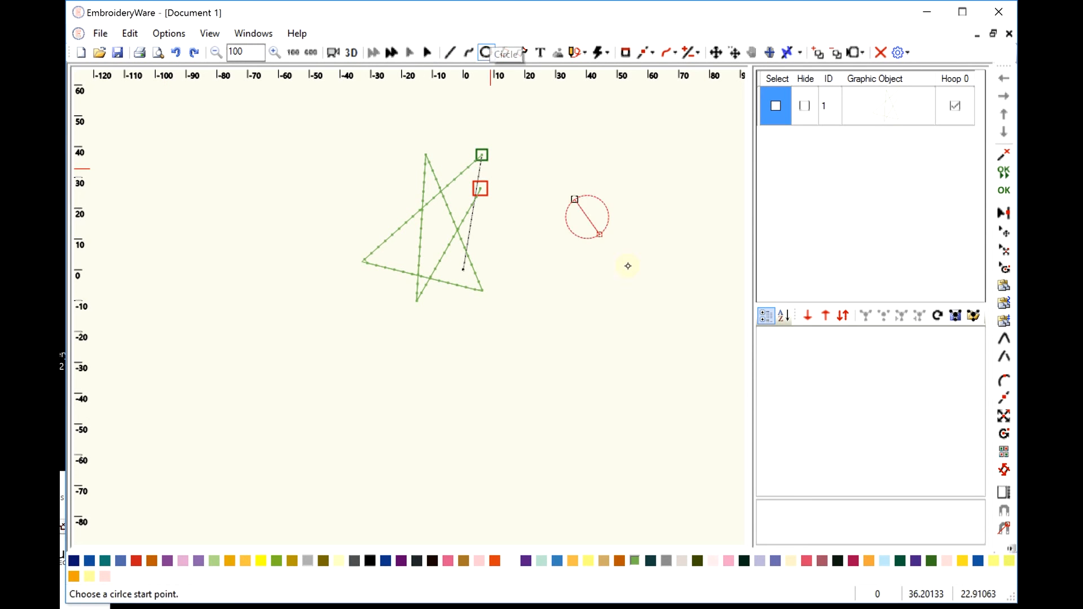
click(638, 291)
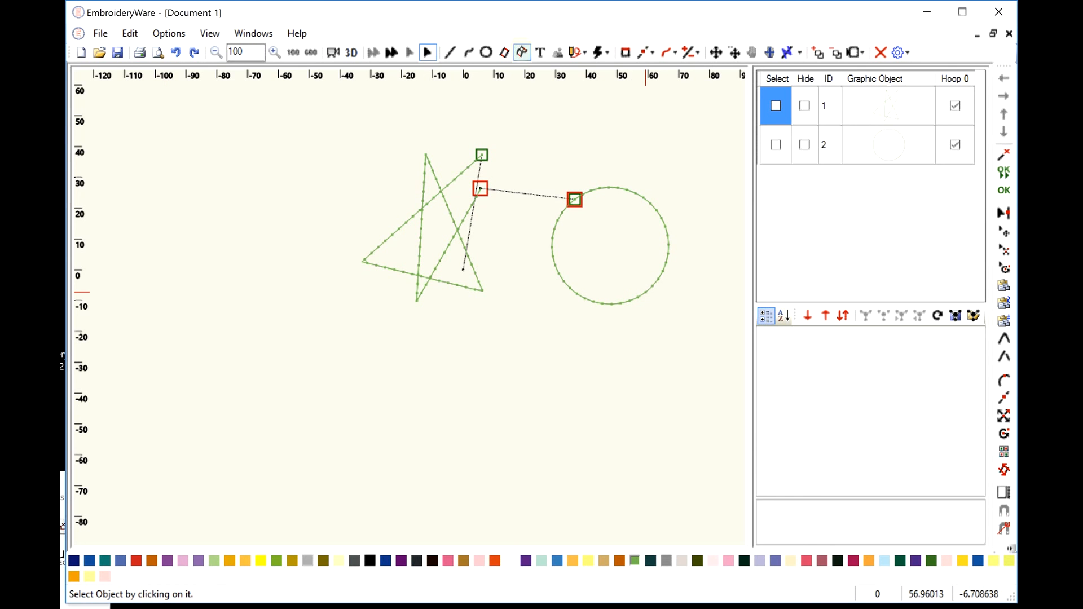
- Draw a nearly closed three-segment triangle on the other side of the crossed shape from the circle
click(450, 52)
click(275, 161)
click(196, 267)
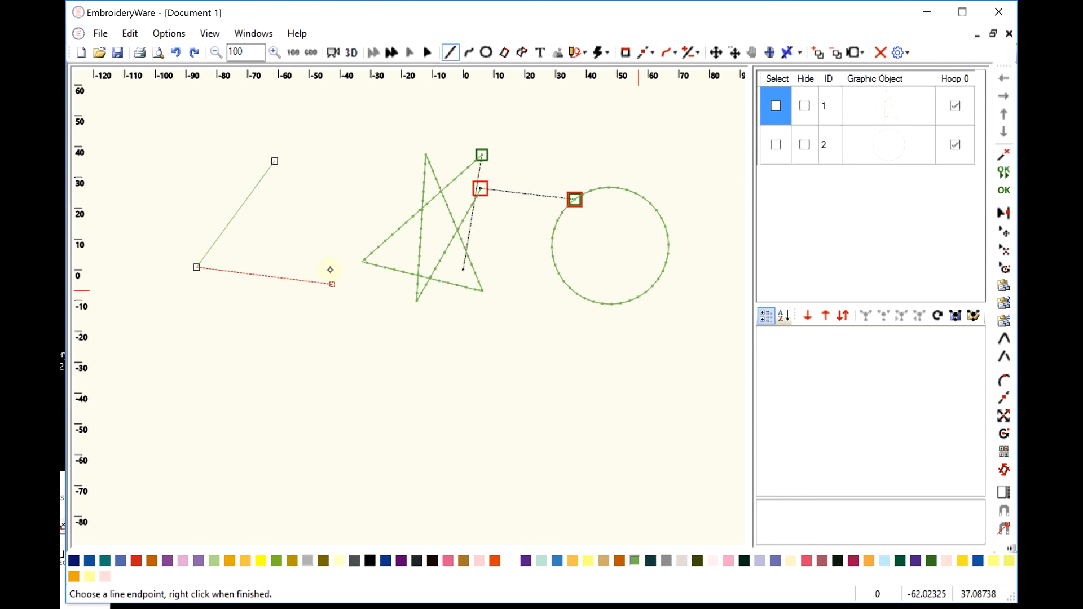
click(332, 284)
click(284, 167)
right_click(291, 148)
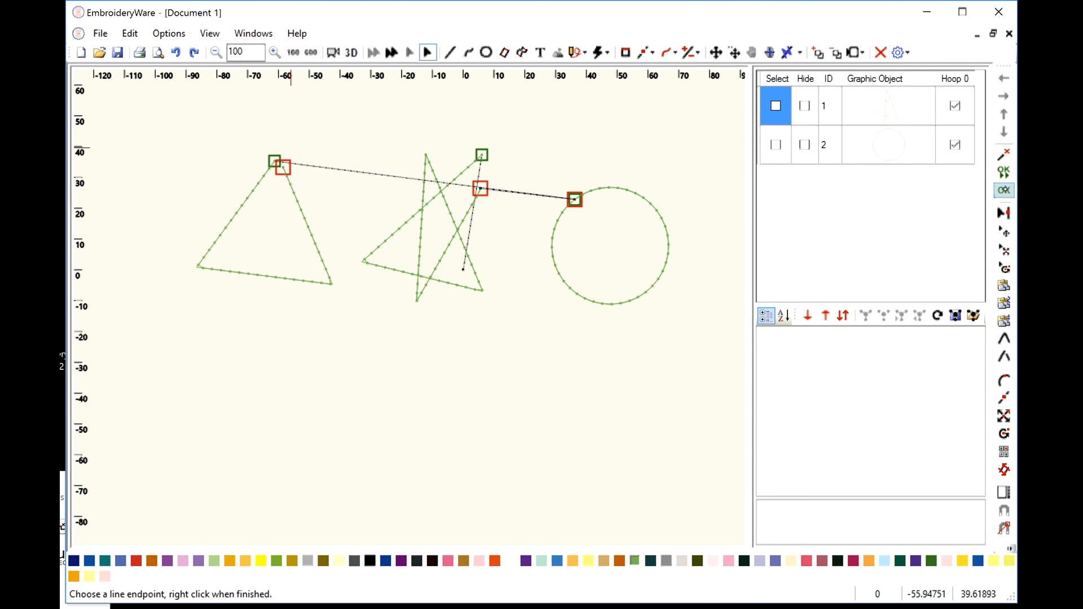
click(1005, 190)
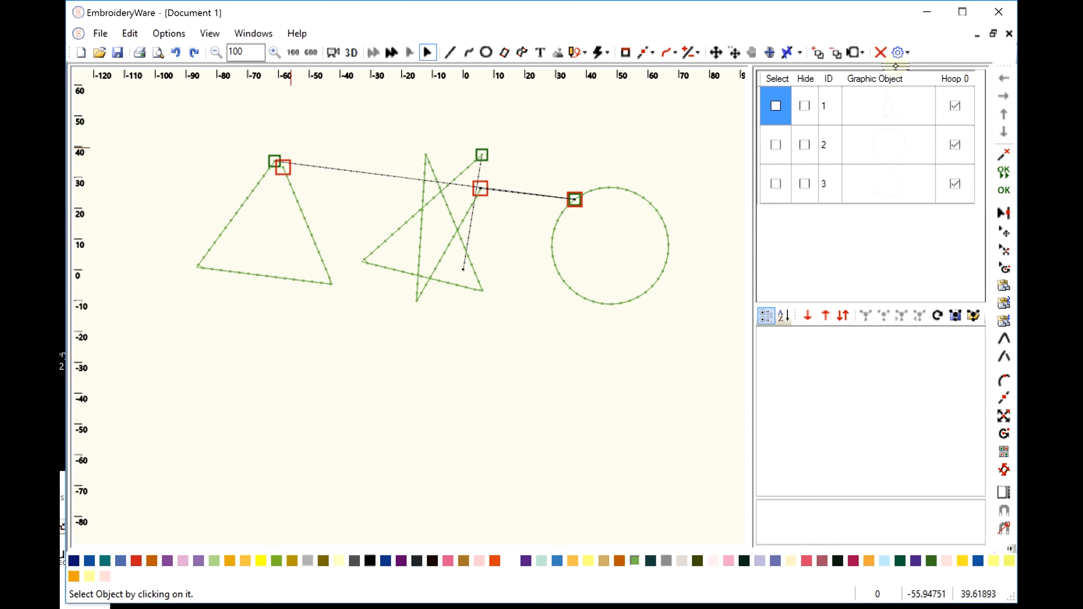
click(913, 97)
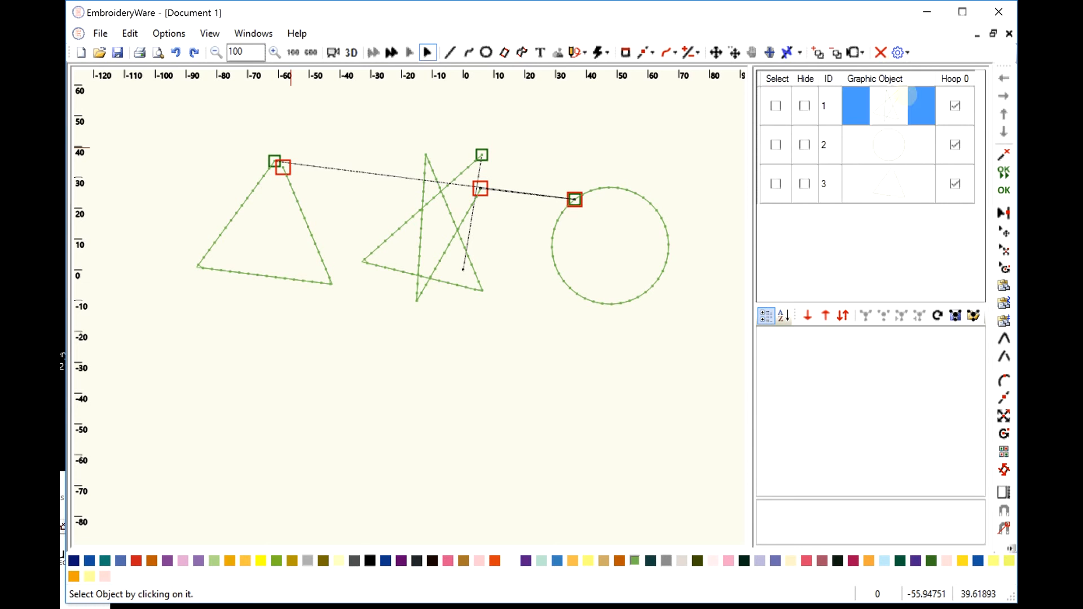
- Draw a four-segment zigzag line below the circle, running from about (-19, -48) to (61, -56)
click(449, 52)
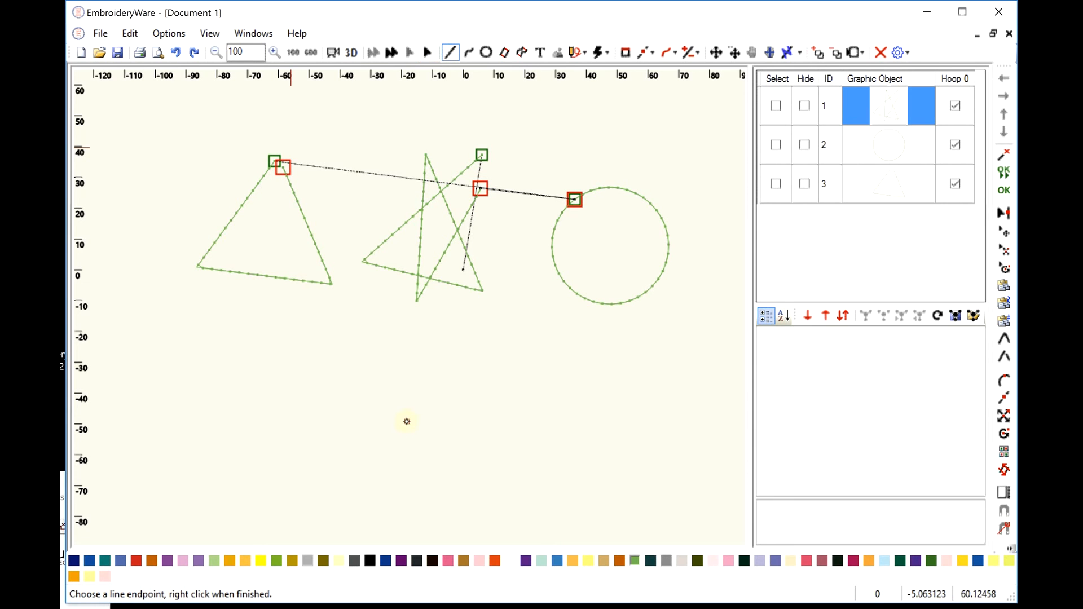
click(404, 420)
click(473, 362)
click(542, 453)
click(570, 355)
click(653, 444)
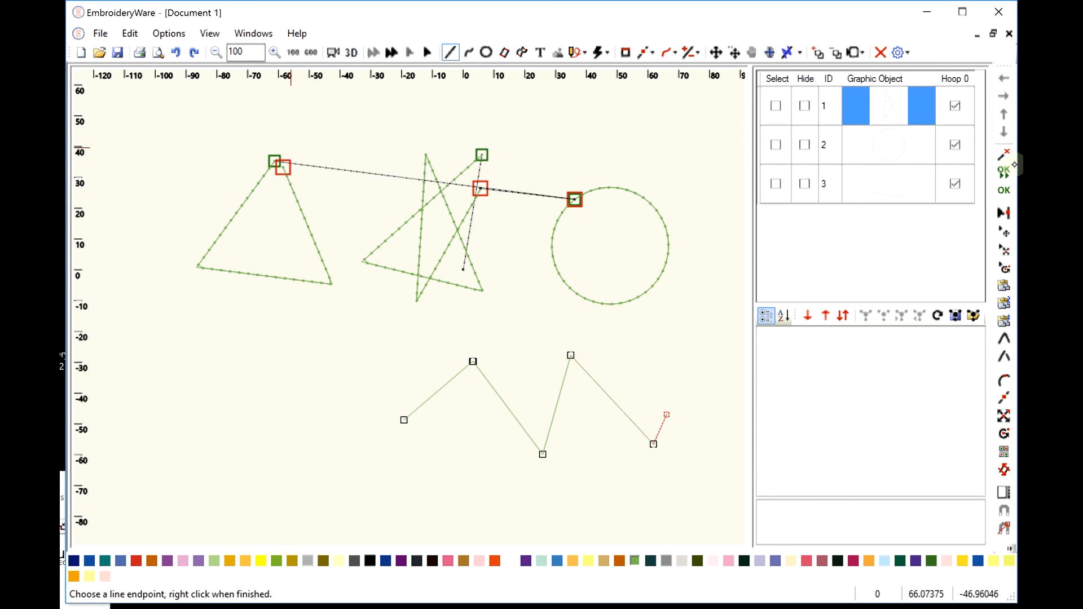
right_click(667, 415)
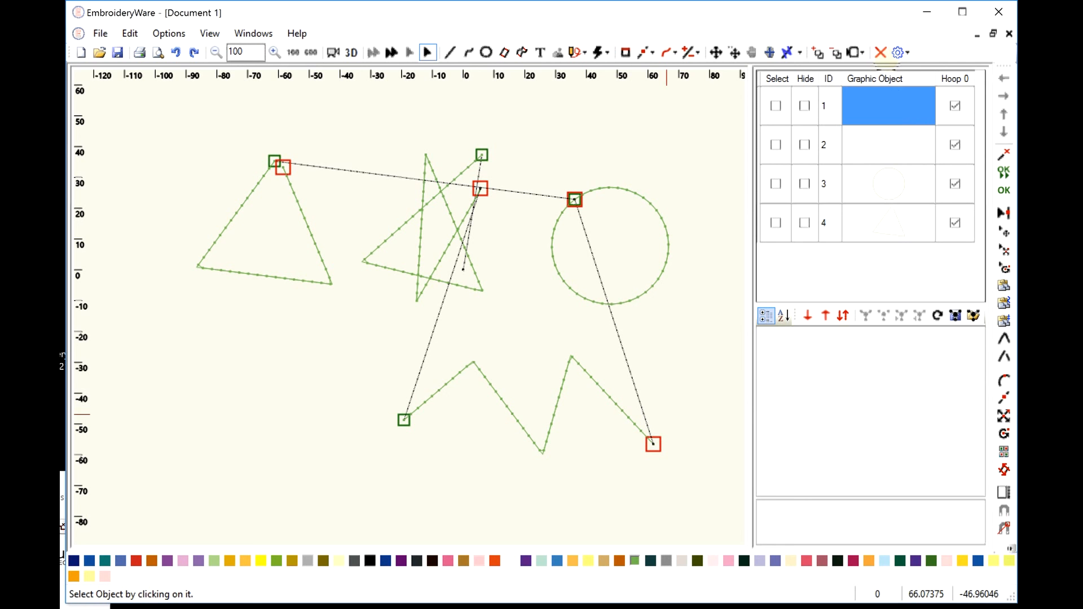
- Draw a second circle just above the first one, starting at about (23, 52)
key(l)
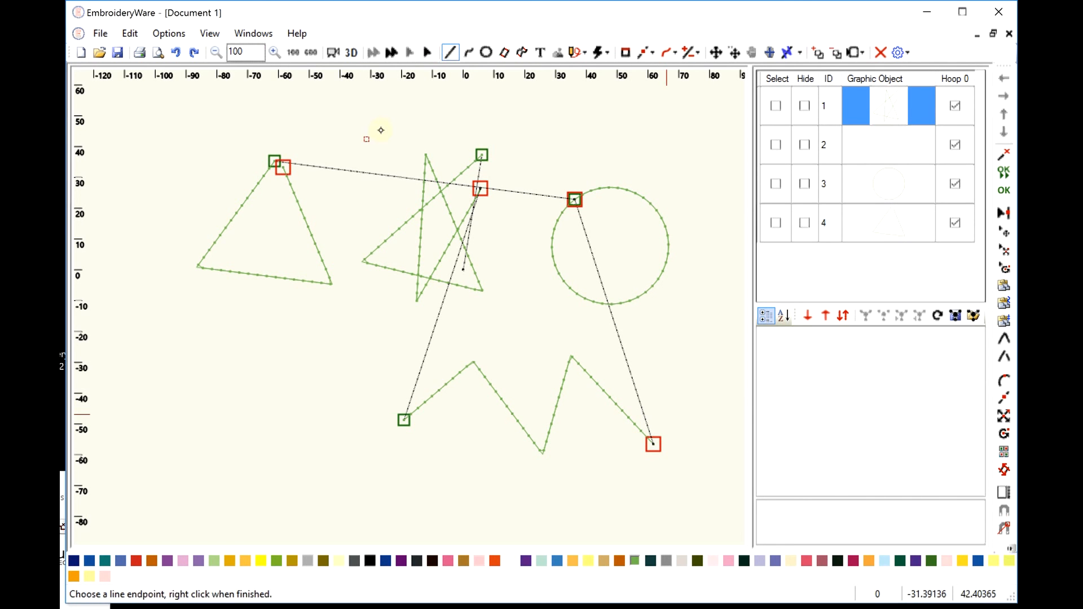
click(486, 52)
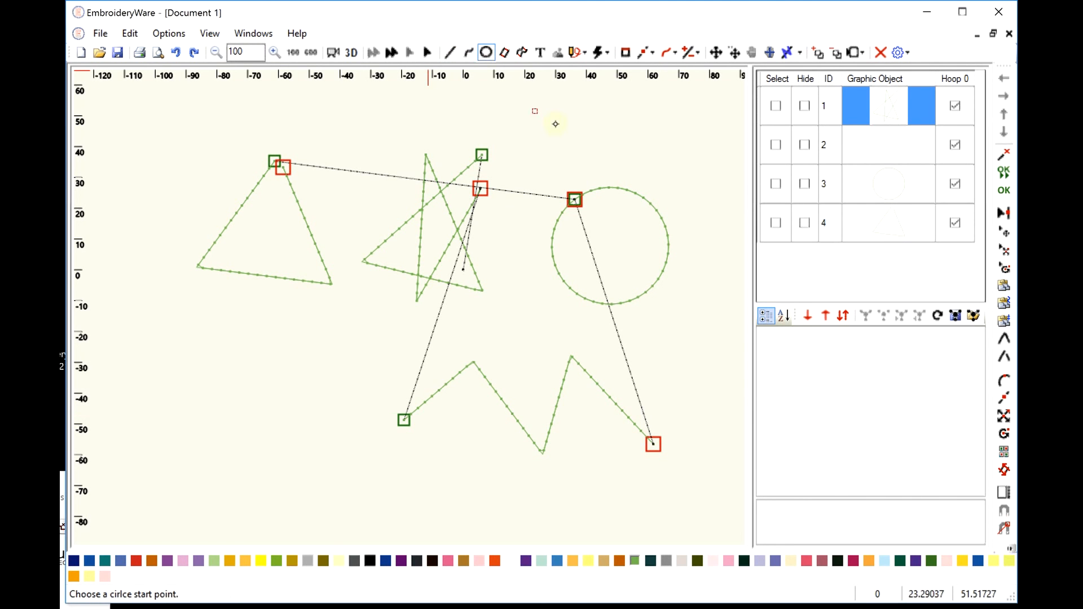
click(639, 151)
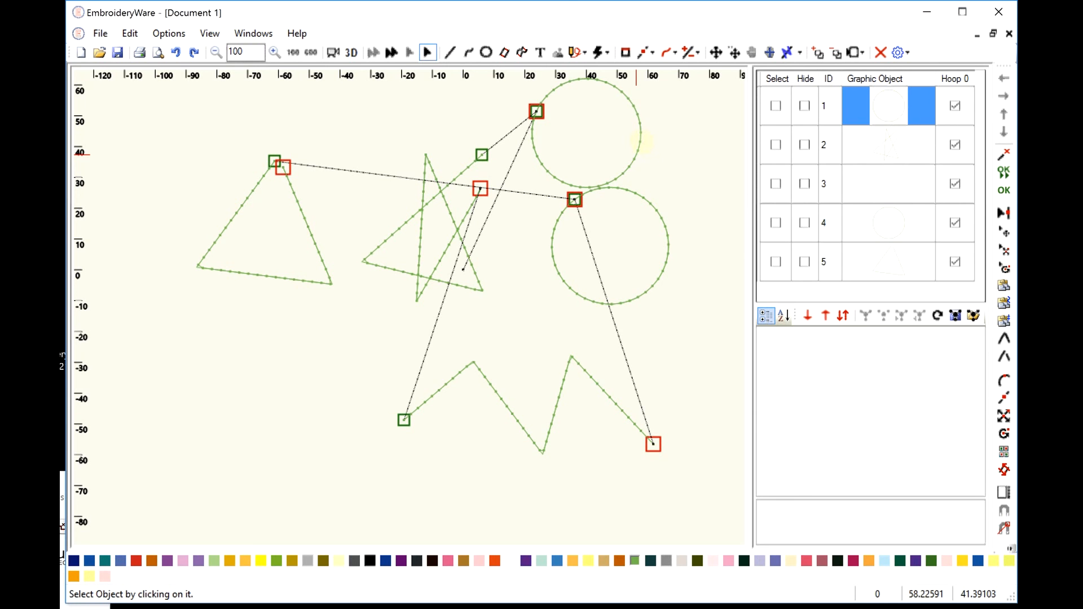
click(903, 107)
- Draw a five-segment zigzag line below the triangle, from about (-69, -36) to (-29, -21)
click(450, 52)
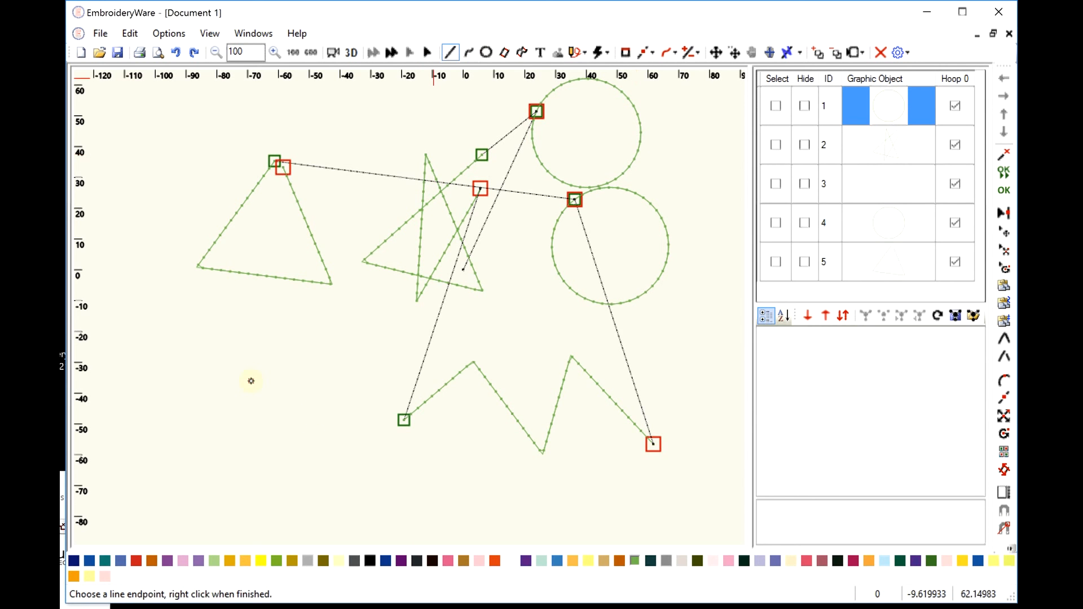
click(252, 381)
click(298, 350)
click(319, 425)
click(348, 326)
click(372, 426)
click(373, 334)
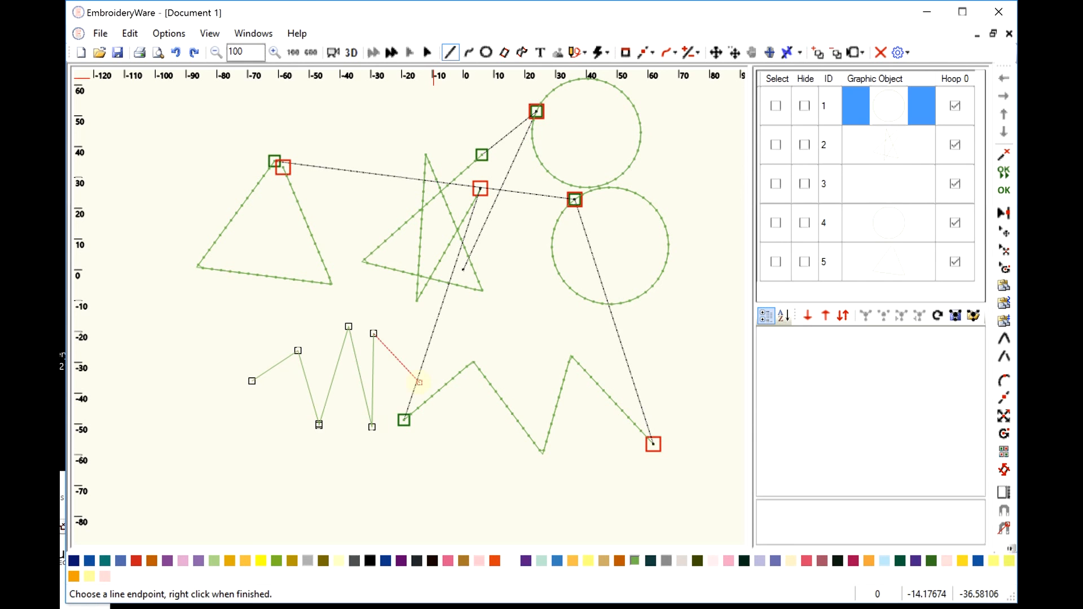
right_click(420, 382)
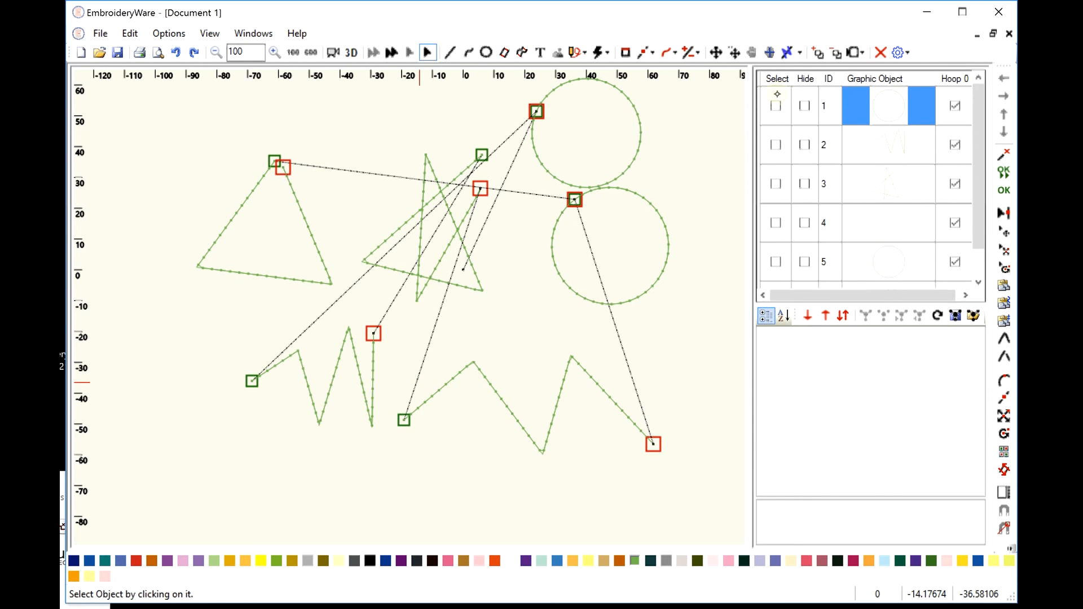
- Select all six objects in the object list and delete them from the design
click(776, 106)
click(776, 145)
click(776, 184)
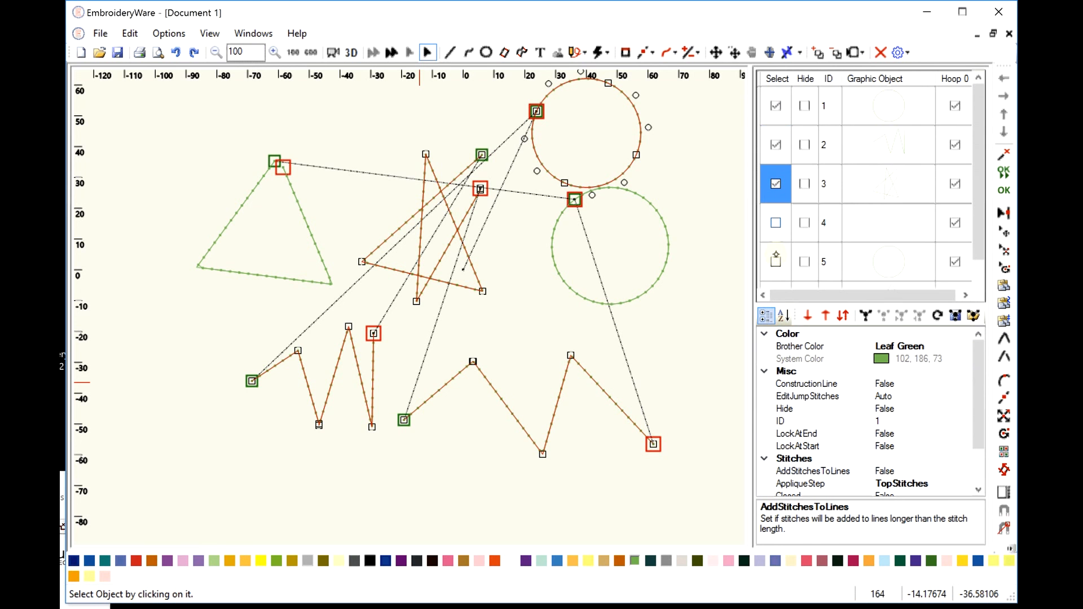
click(776, 223)
click(776, 262)
scroll(763, 278, down, 1)
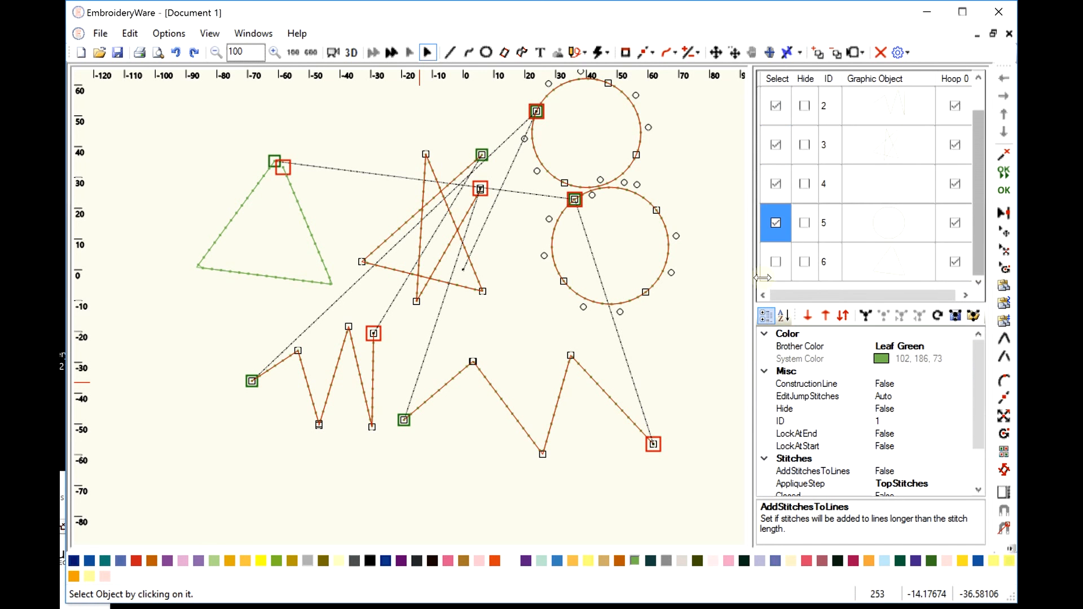
click(776, 262)
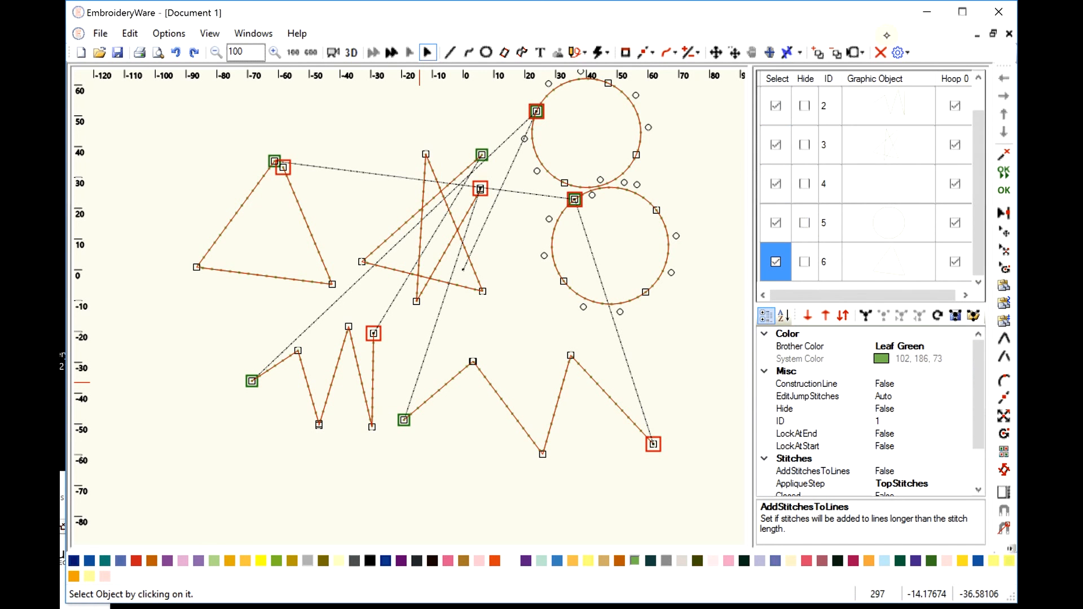
click(881, 51)
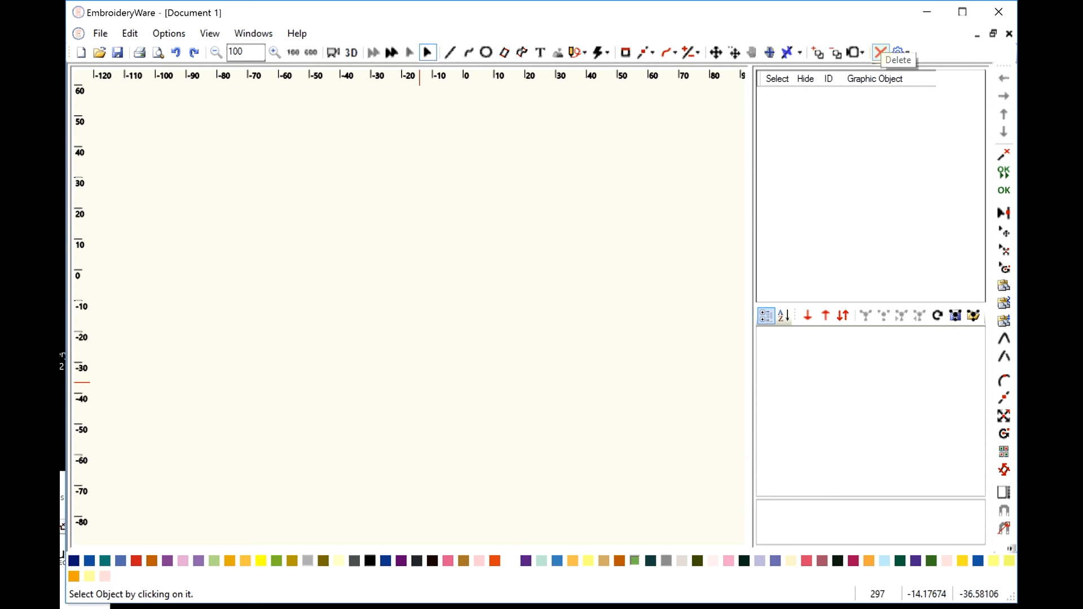
- Draw a circle in the upper part of the design from about (-61, 33) to (-24, 3)
click(486, 52)
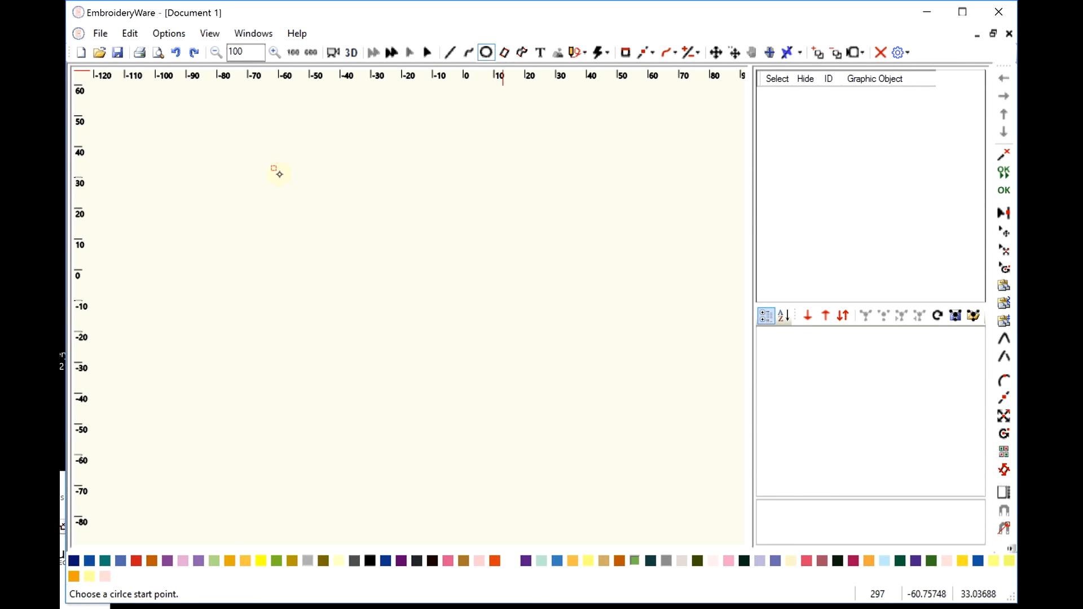
click(273, 168)
click(389, 261)
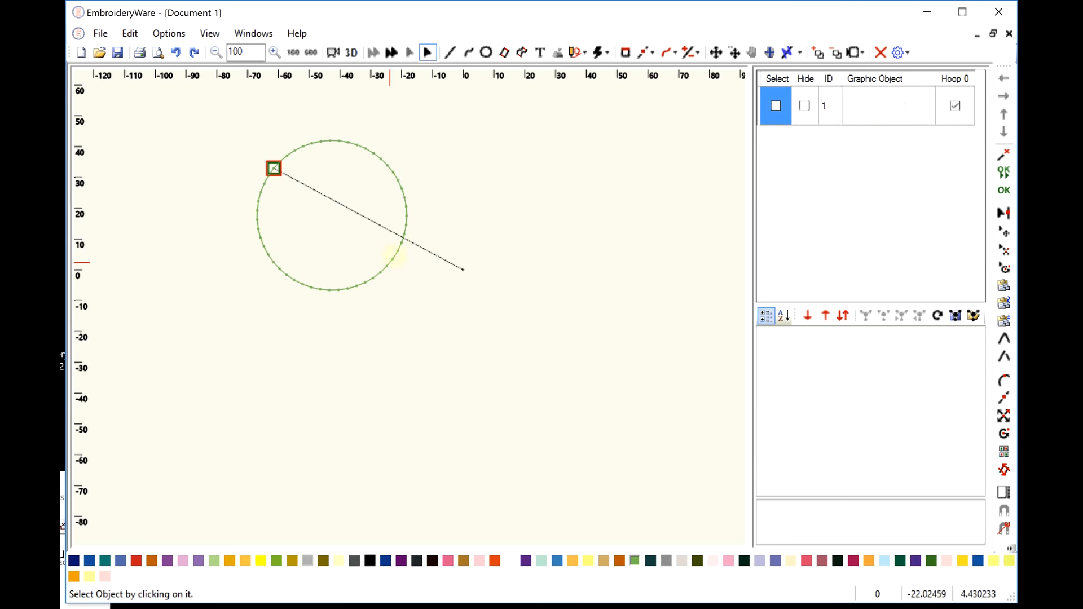
- Draw a second circle beside the first one, from about (21, 25) to (67, 3)
click(487, 52)
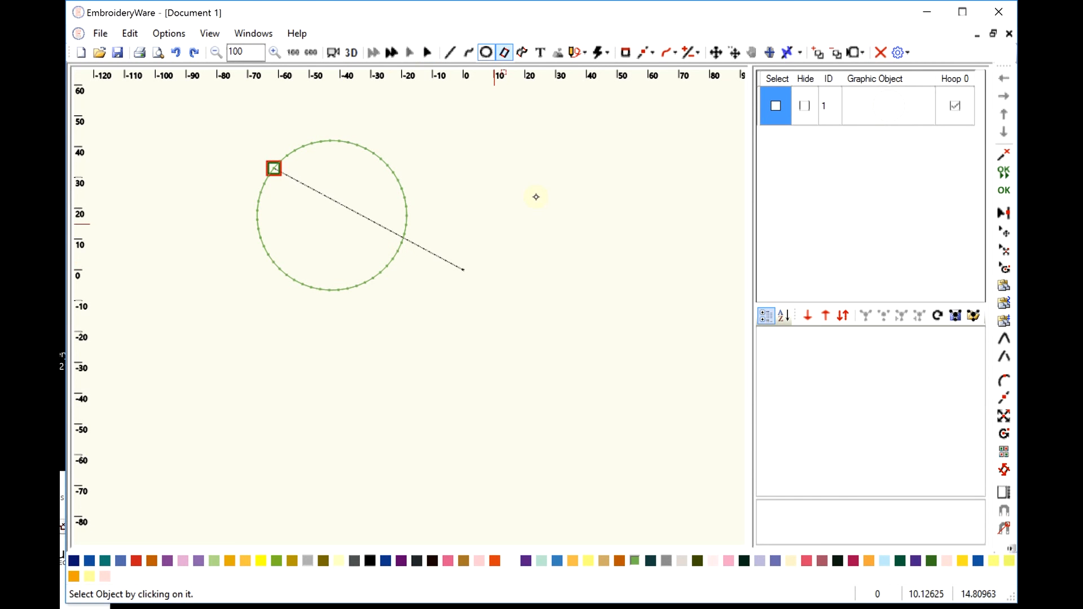
click(529, 193)
click(668, 261)
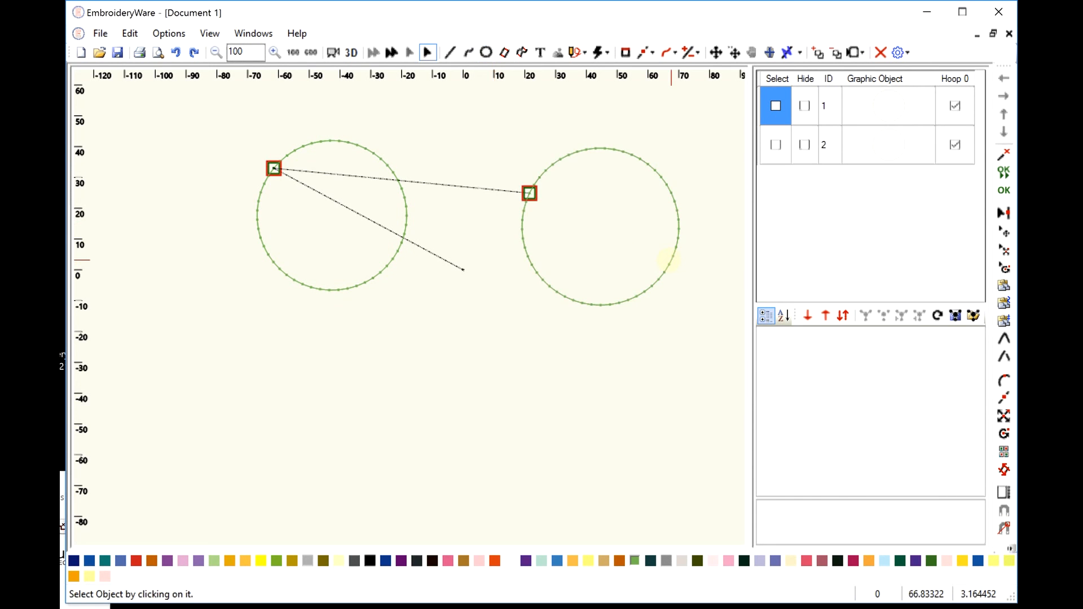
- Draw a smile-shaped curve below the two circles, from about (-70, -24) to (73, -25)
click(468, 53)
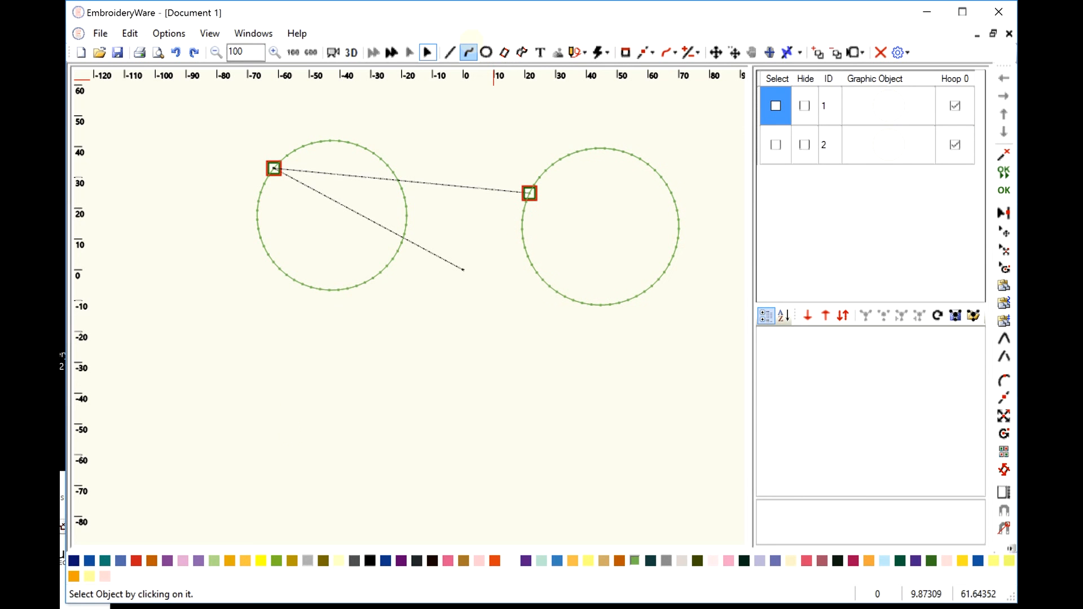
click(245, 343)
click(331, 457)
click(489, 487)
click(574, 494)
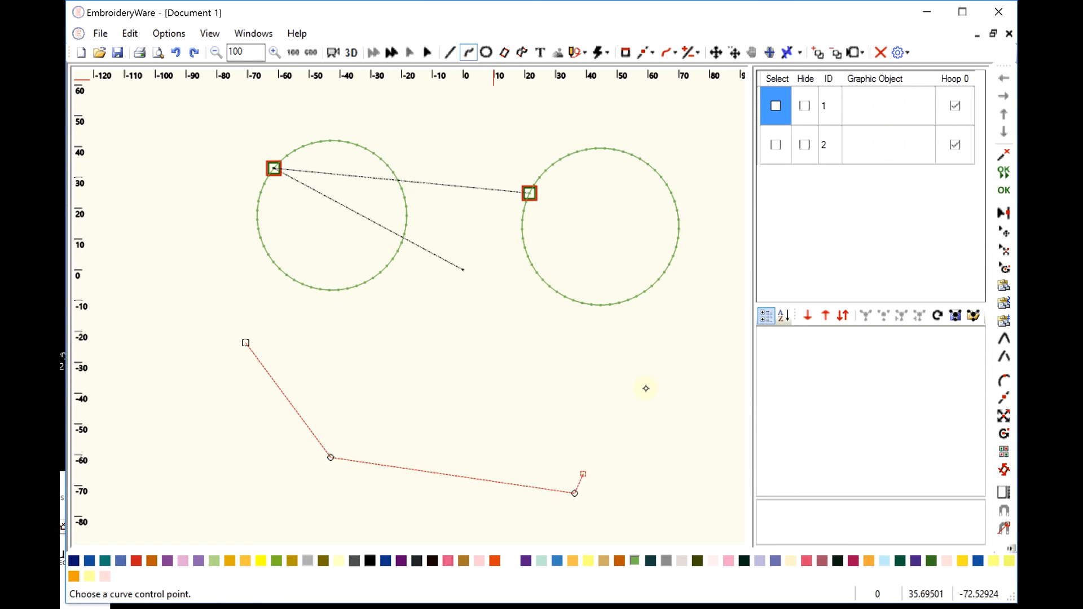
click(689, 343)
click(1004, 190)
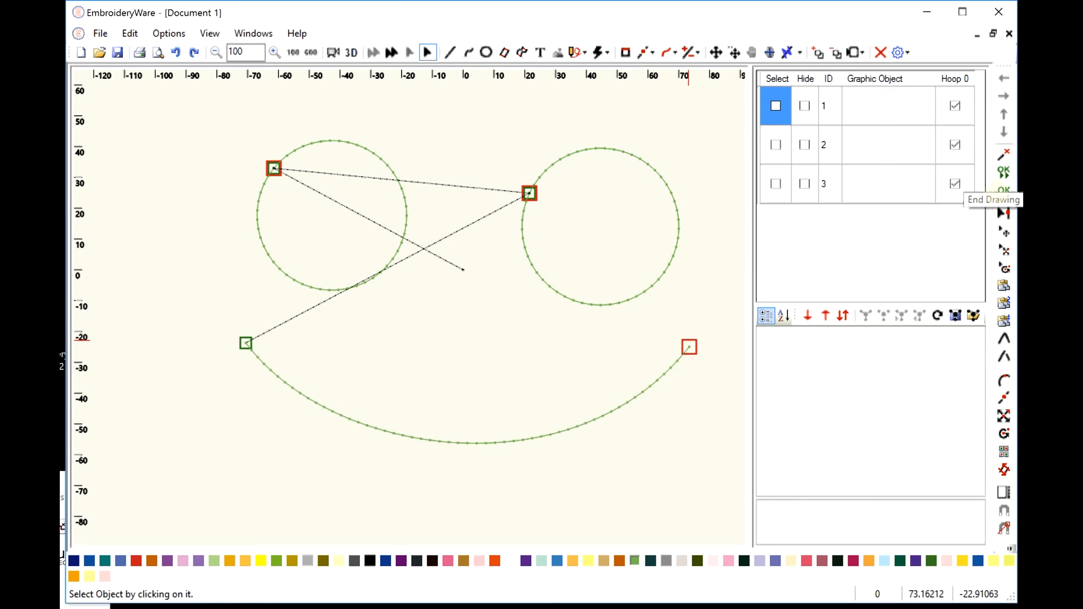
- Select both circles and the smile curve and convert them to satin stitches with the quick stitch types
click(783, 86)
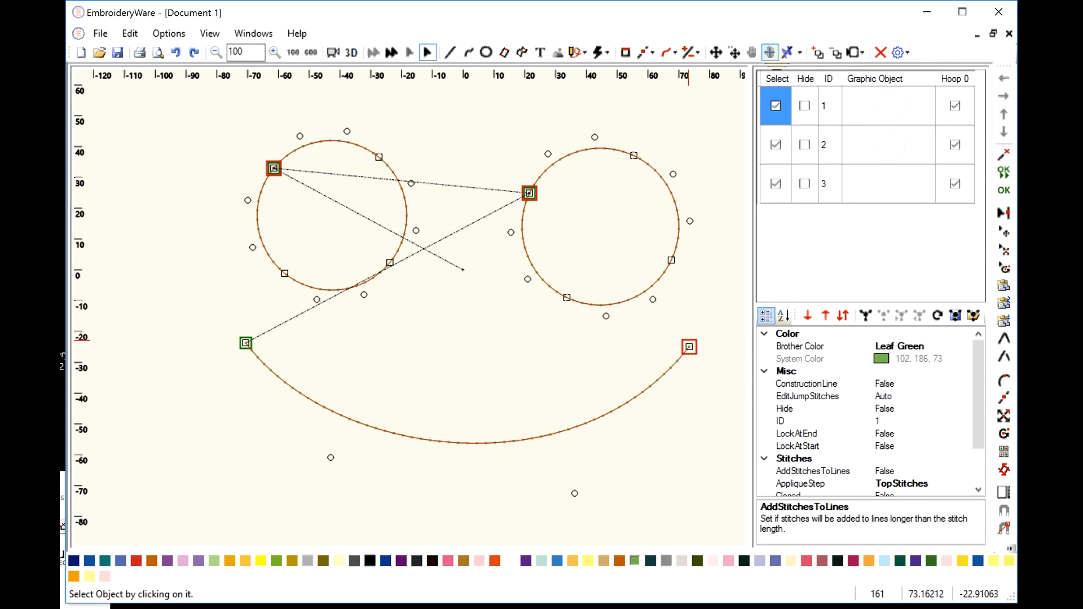
click(600, 52)
click(653, 87)
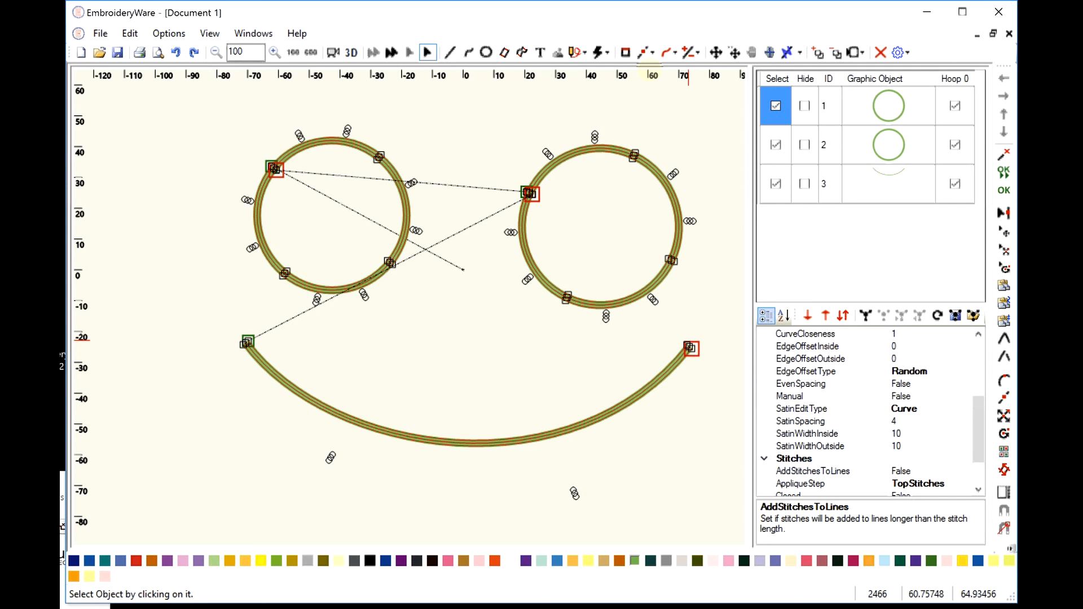
- Deselect both circles and the smile curve in the object list
click(776, 105)
click(785, 153)
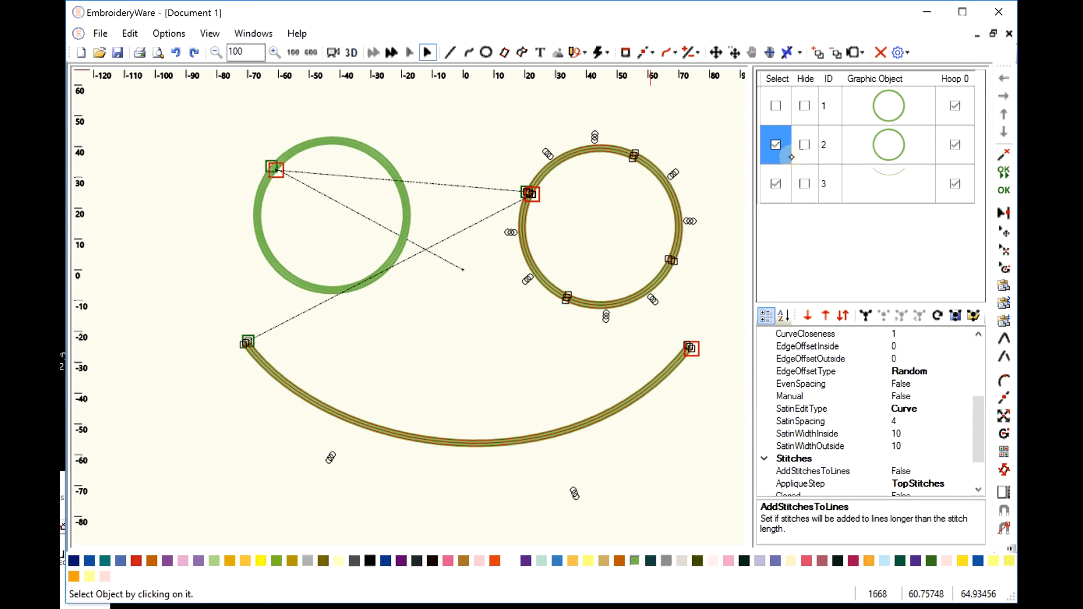
click(775, 144)
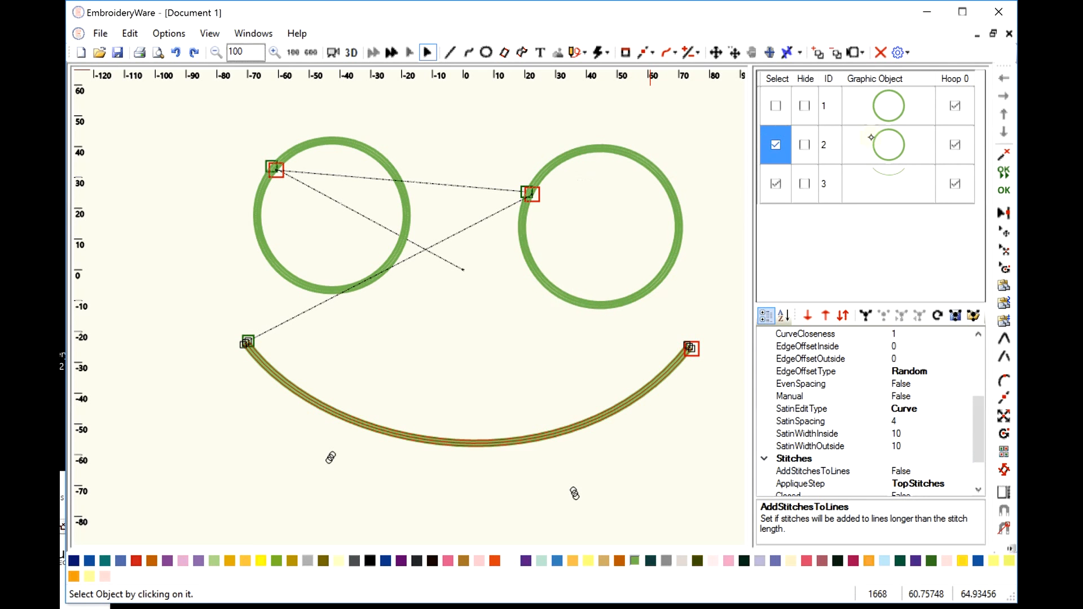
click(776, 145)
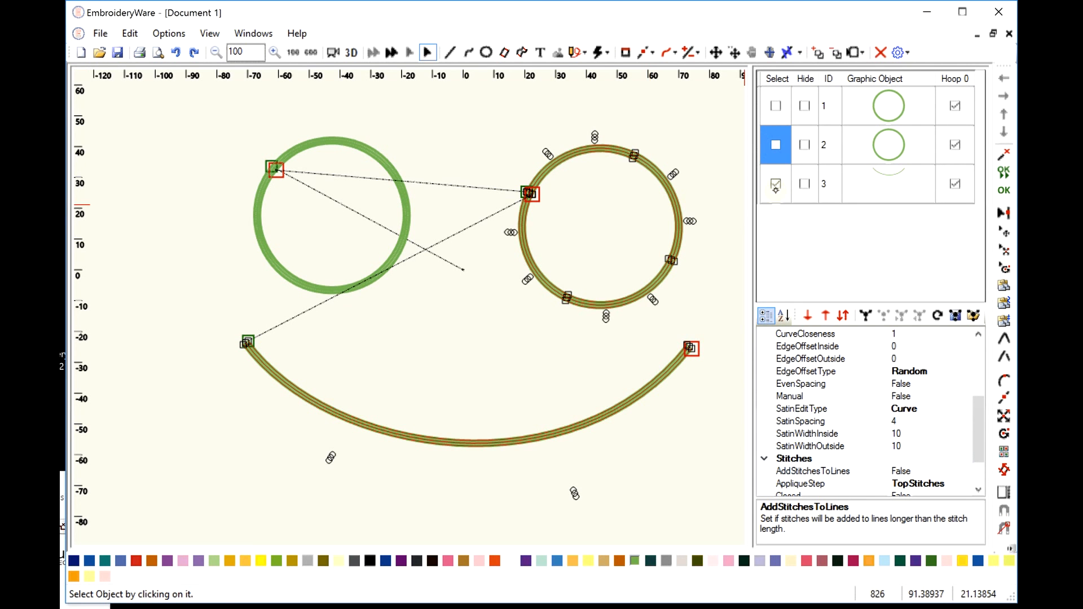
click(776, 183)
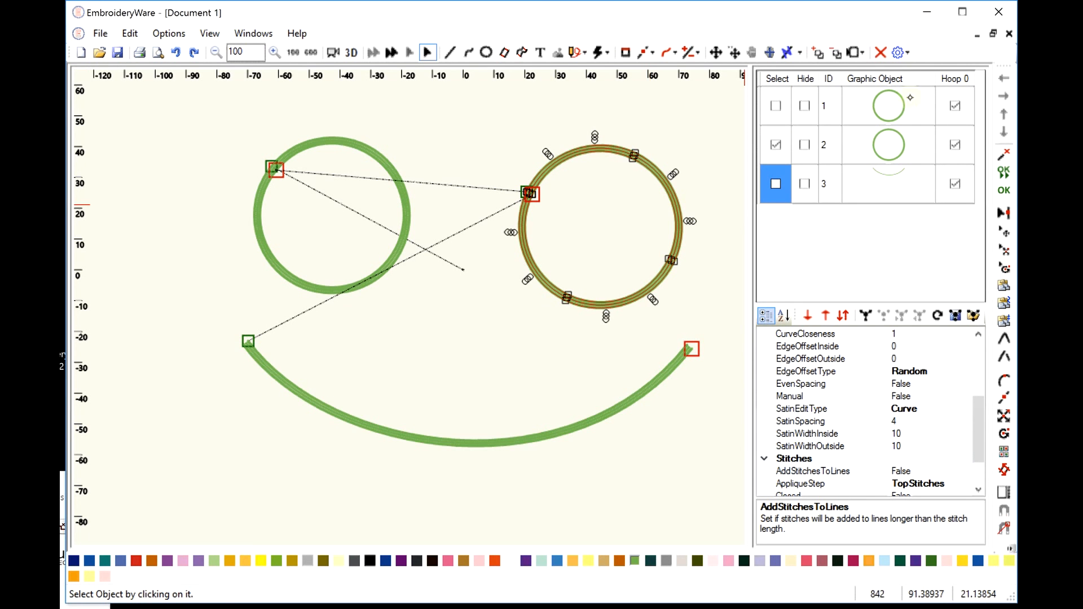
click(777, 144)
- Insert a small circle after object 1 in the stitch order, inside the first circle, from about (-45, 13) to (-29, 8)
click(903, 100)
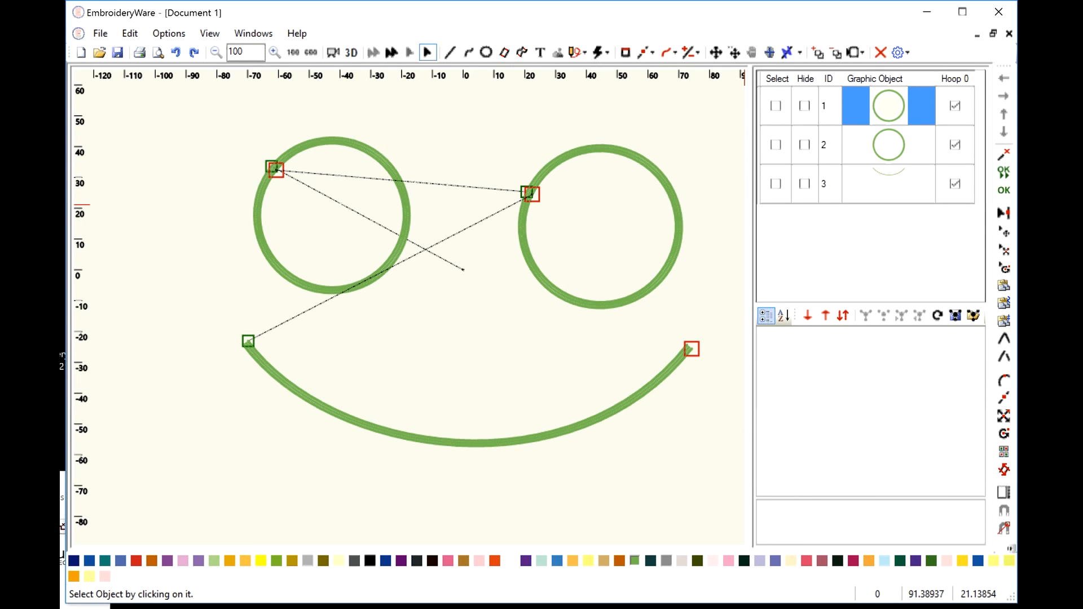
click(486, 52)
click(324, 228)
click(372, 243)
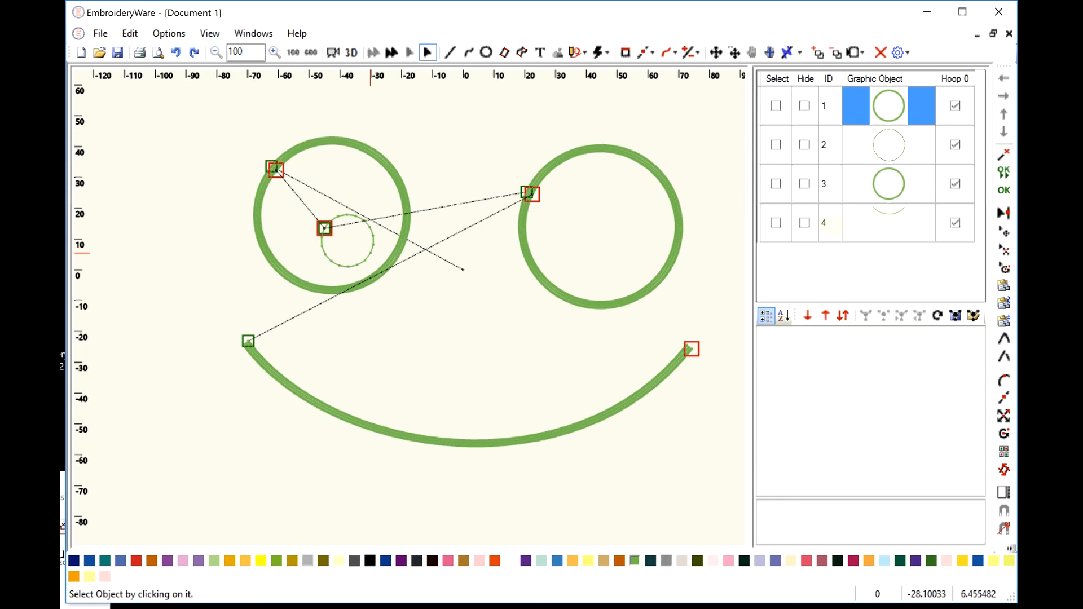
- Insert a small circle after object 3 in the stitch order, inside the second large circle, from about (30, 10) to (43, 1)
click(891, 180)
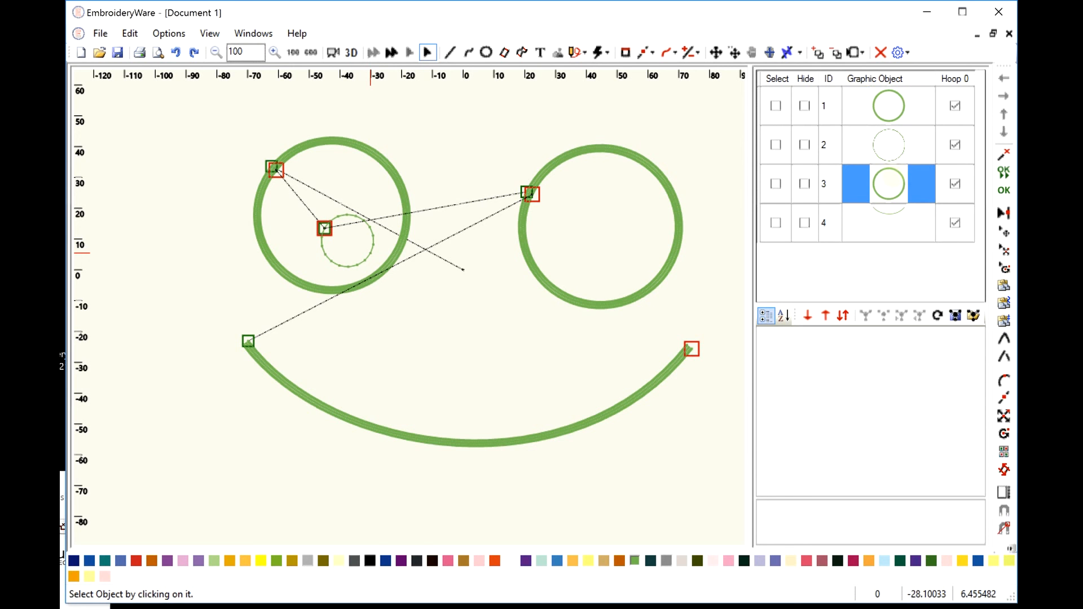
click(486, 52)
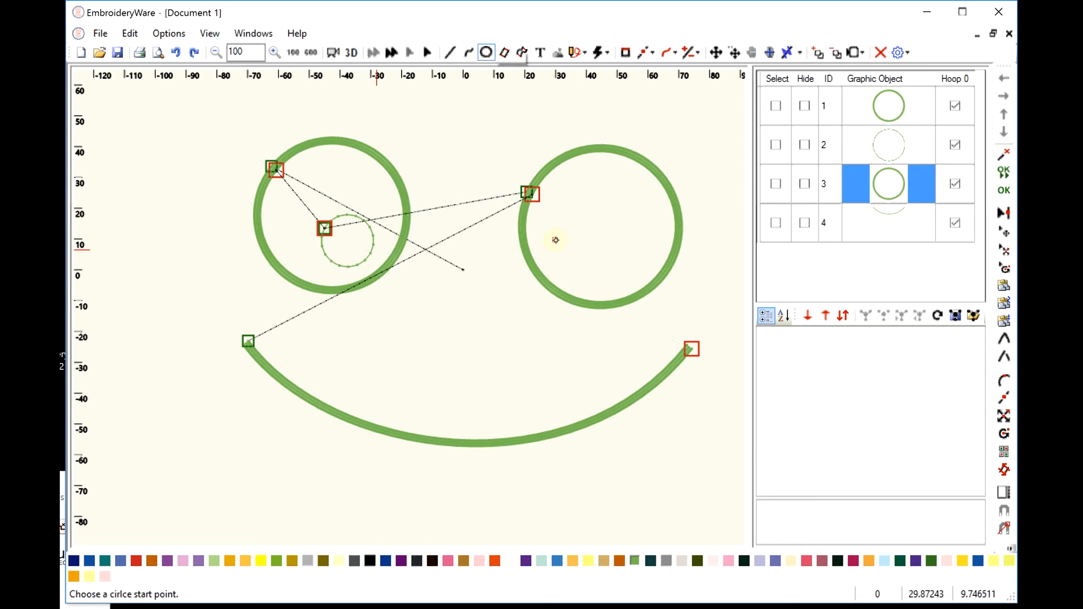
click(556, 240)
click(595, 268)
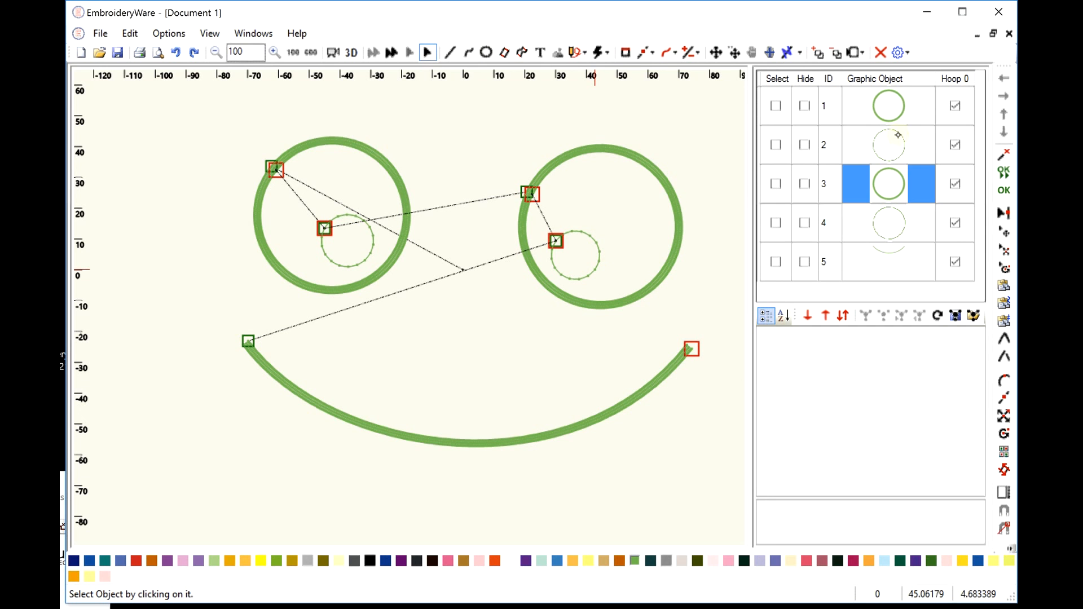
- Add a ten-segment zigzag line after the last object, running below the smile from about (78, -35) to (-73, -36)
click(888, 99)
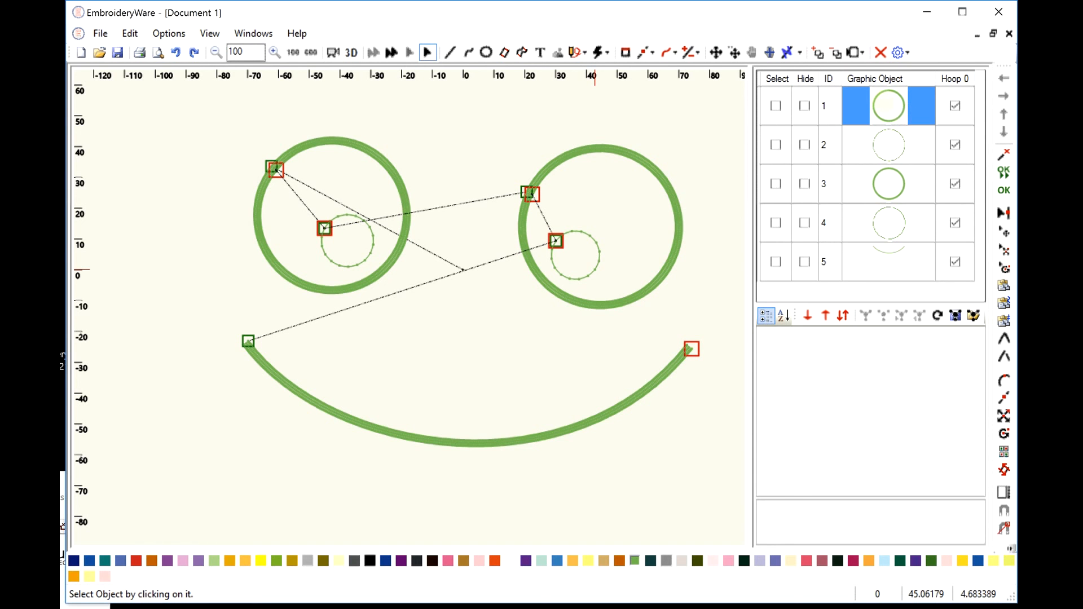
click(873, 277)
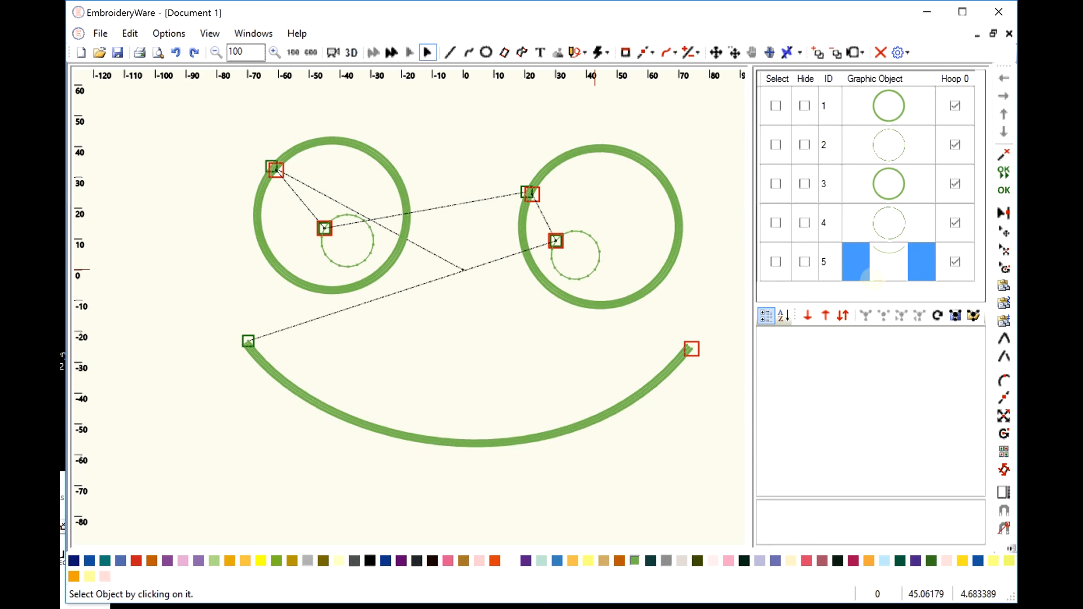
click(451, 53)
click(703, 377)
click(683, 469)
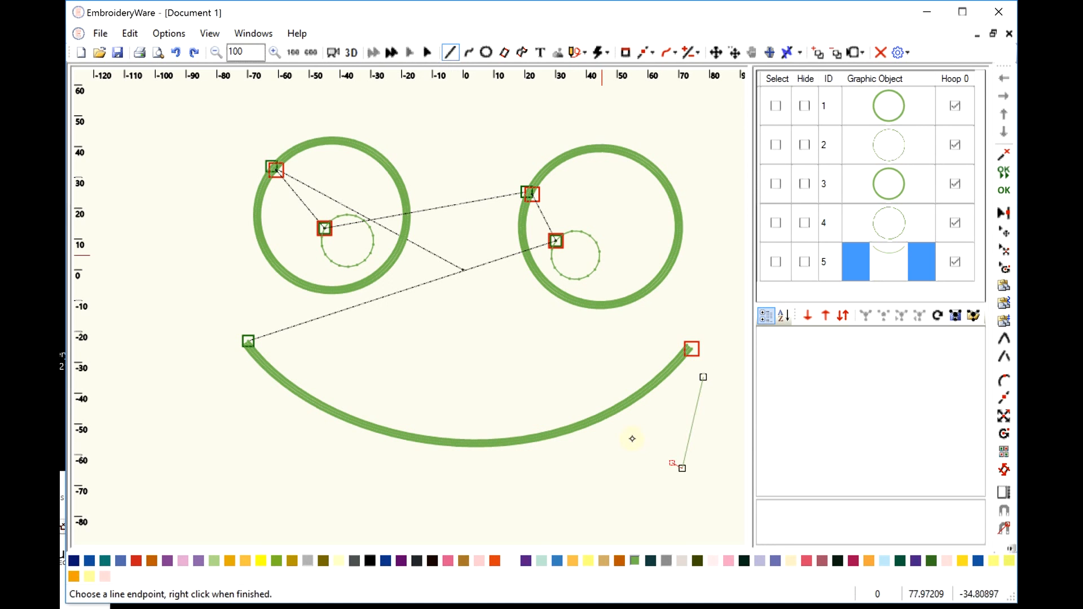
click(600, 460)
click(531, 507)
click(481, 466)
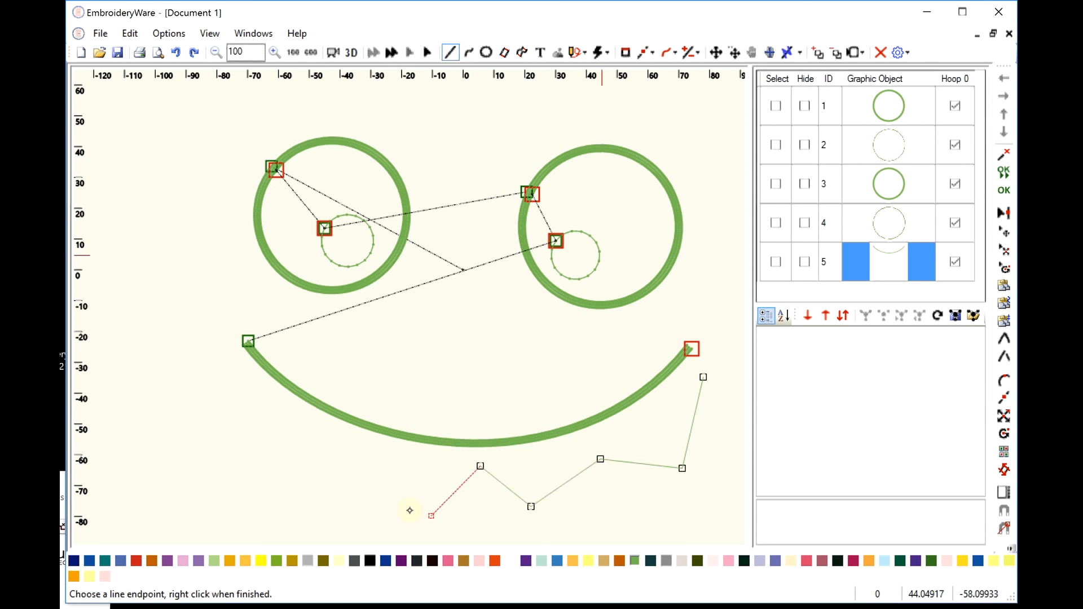
click(409, 517)
click(387, 456)
click(302, 495)
click(304, 432)
click(213, 454)
click(237, 381)
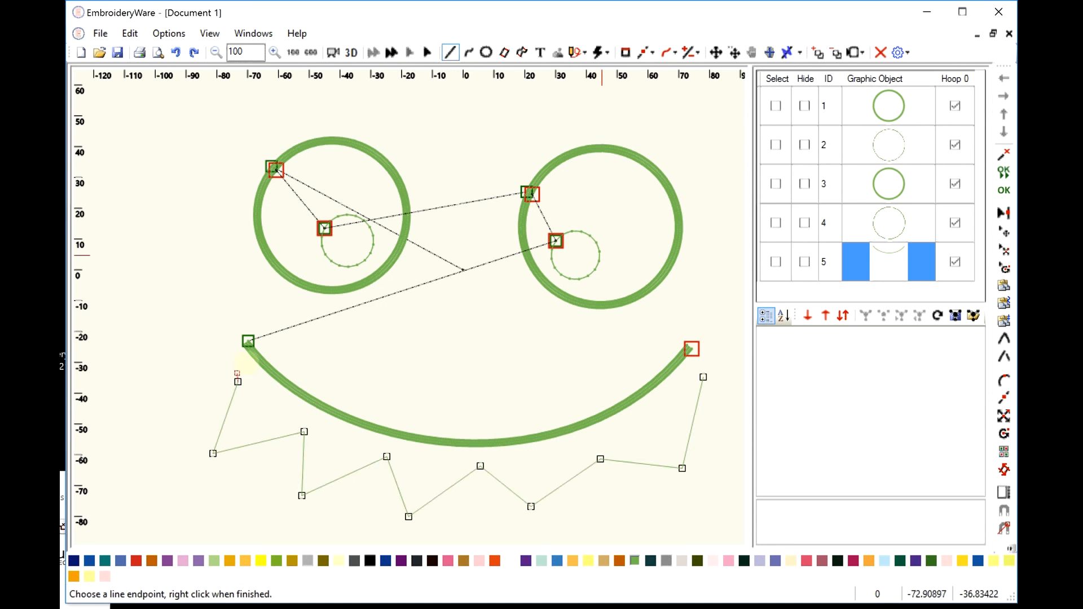
right_click(247, 364)
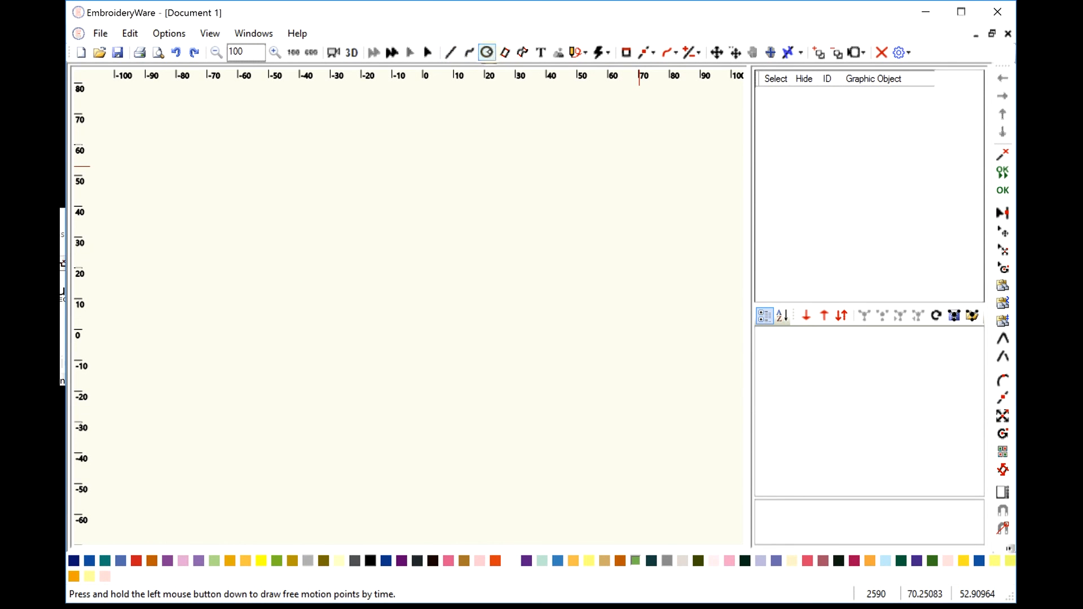
- Draw a circle in the empty design from about (-27, 32) to (26, 32)
click(486, 51)
click(339, 229)
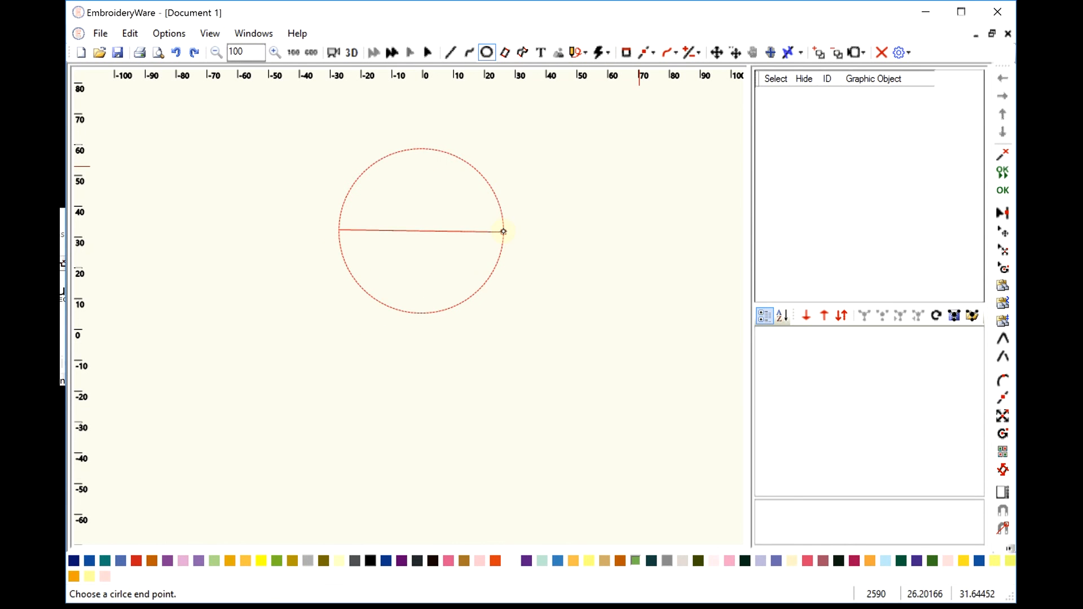
click(503, 231)
- Select the circle, enable on-screen key 1, show the transform box and stretch the circle horizontally with the S1234 handle to about 114 wide
click(774, 107)
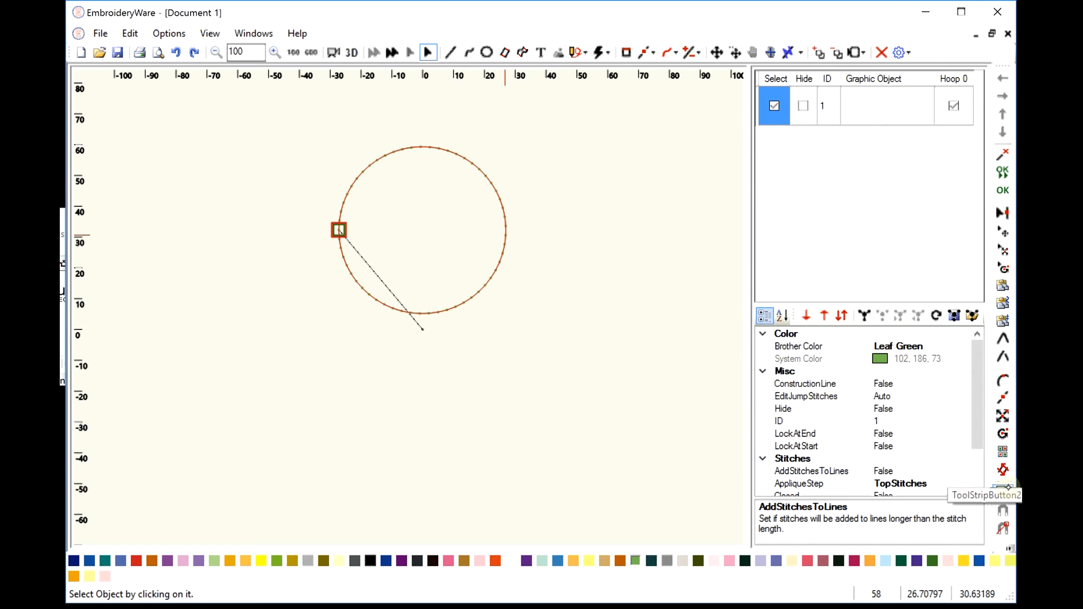
click(1004, 491)
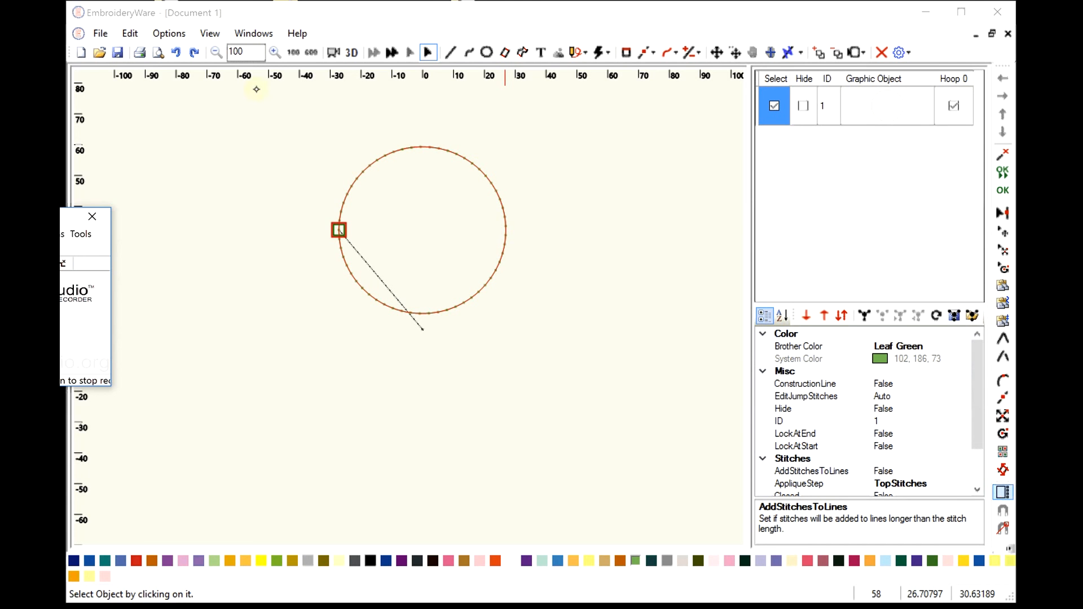
click(452, 10)
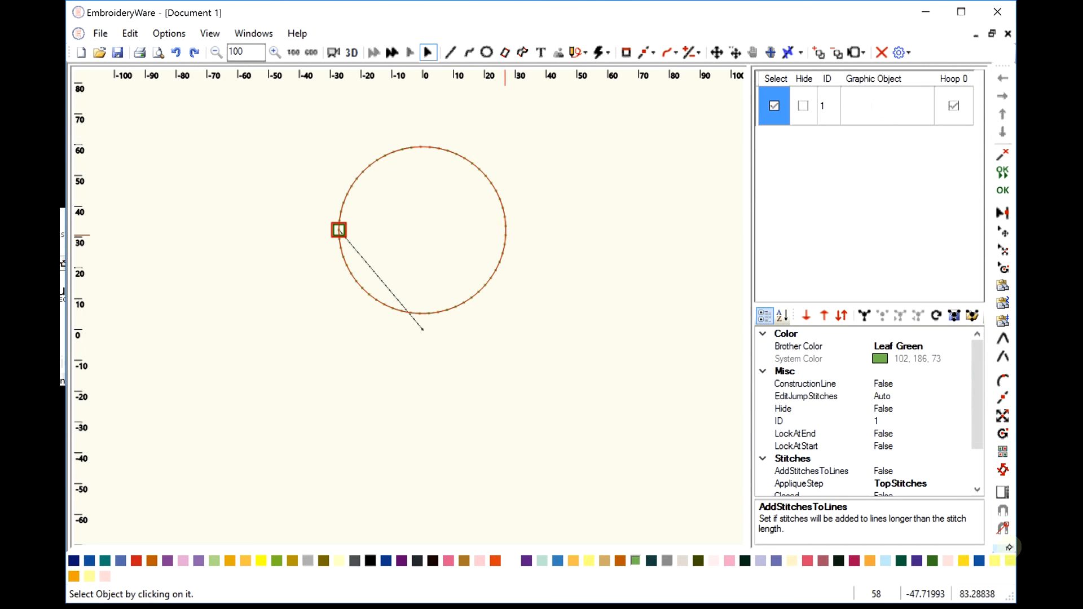
click(1009, 547)
click(981, 550)
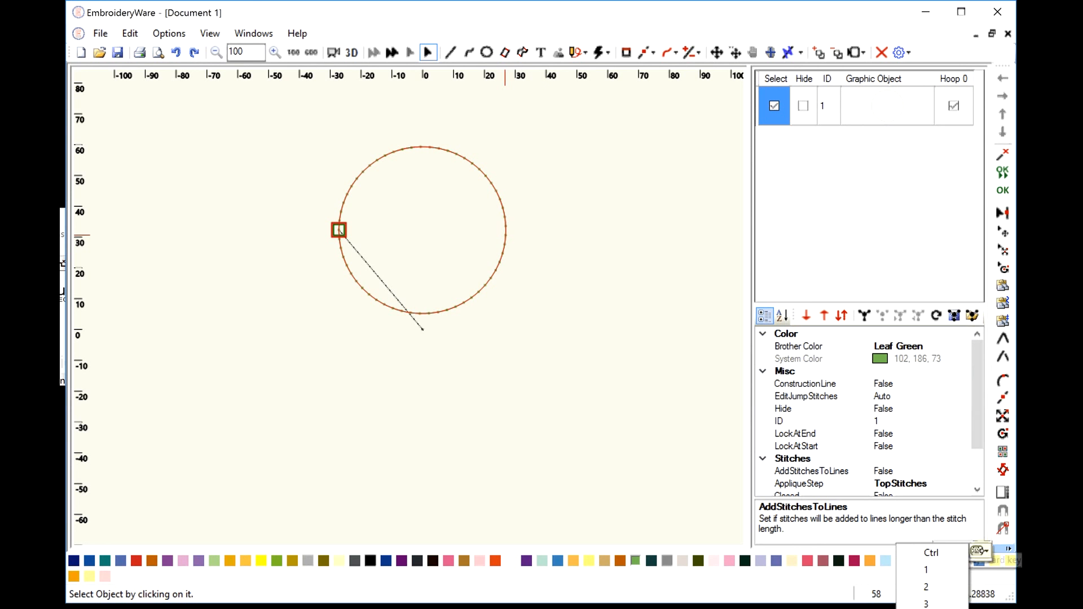
click(934, 571)
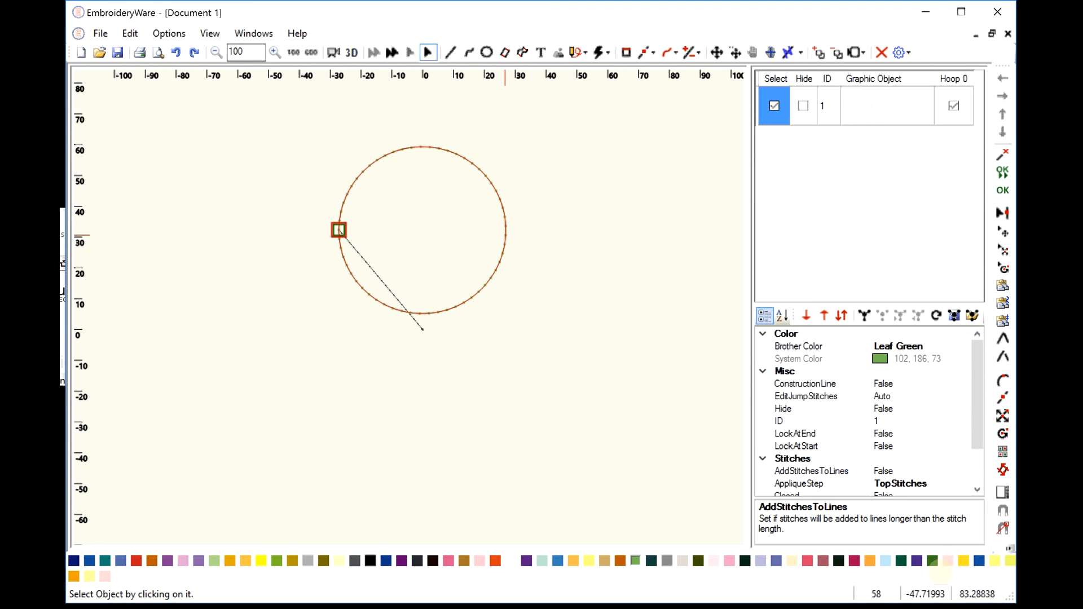
click(1009, 488)
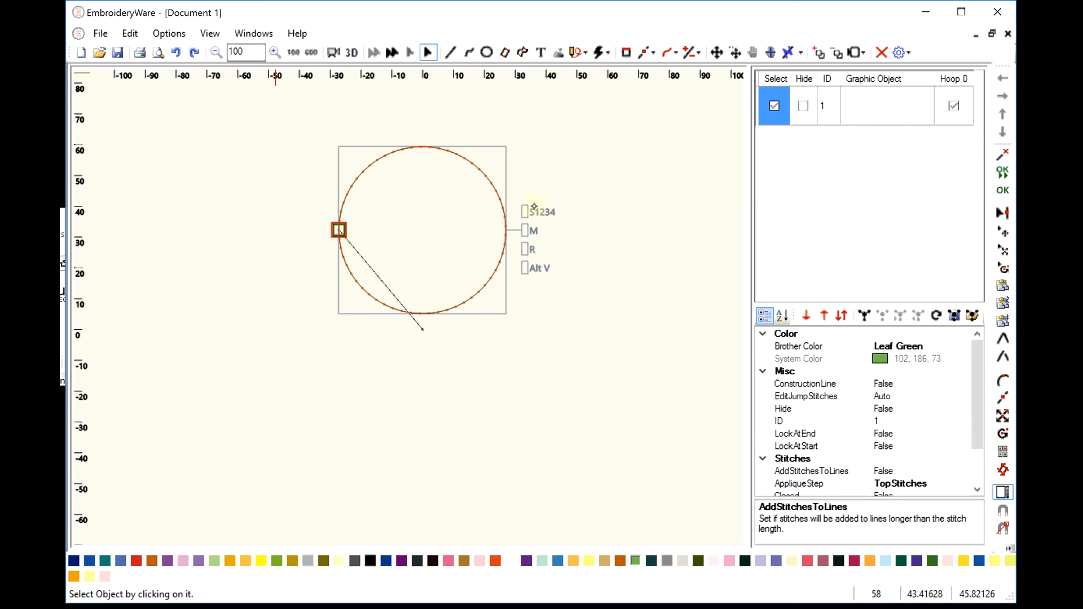
mouse_move(534, 207)
mouse_down()
mouse_move(627, 205)
mouse_move(525, 213)
mouse_move(640, 210)
mouse_up()
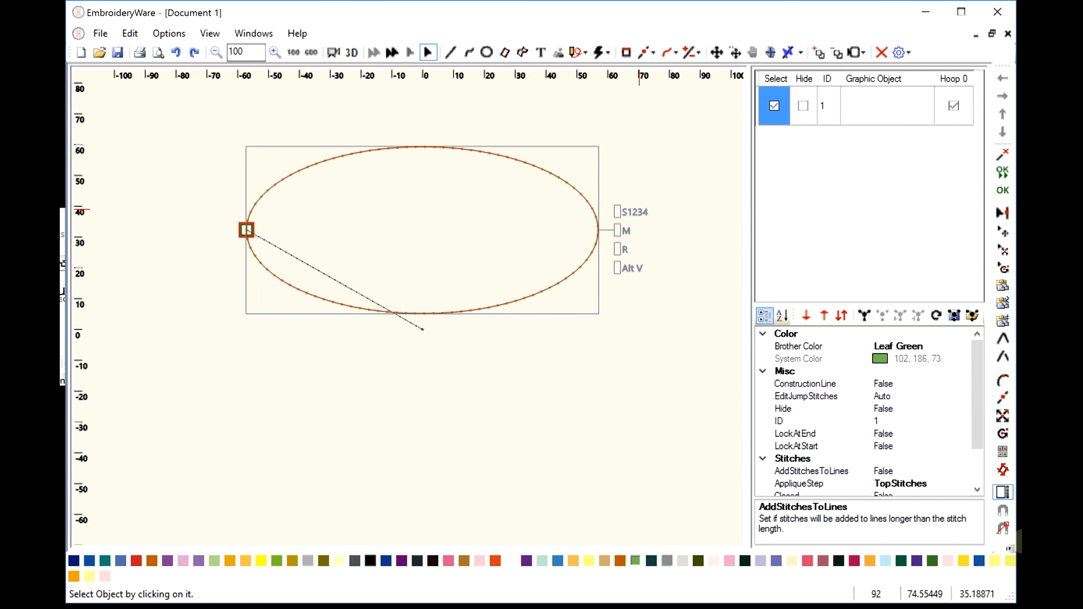
- Review the on-screen modifier key list to see which scaling key is active
click(1009, 548)
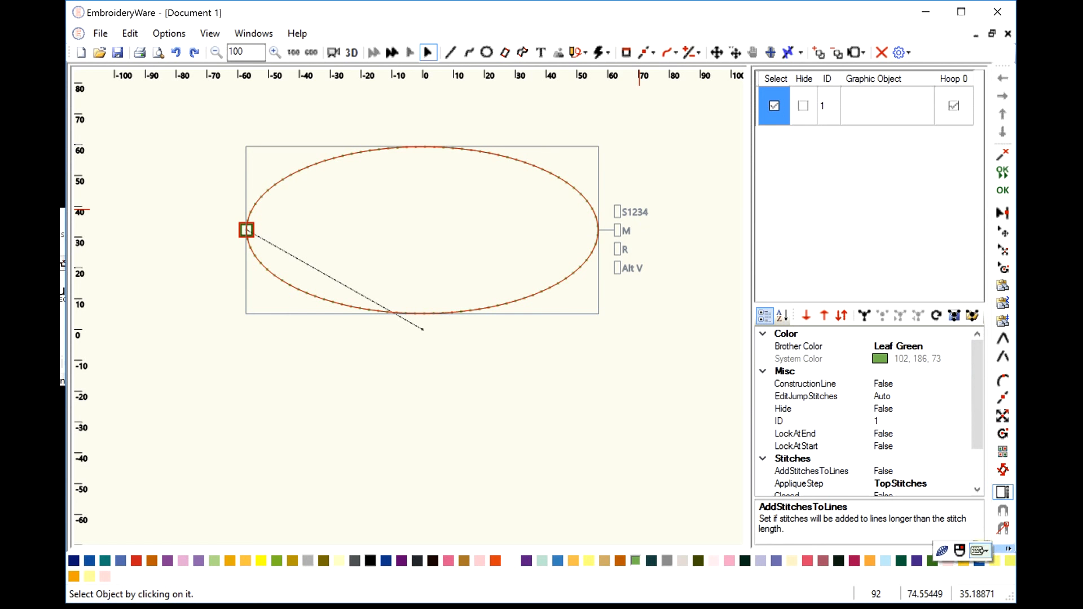
click(986, 550)
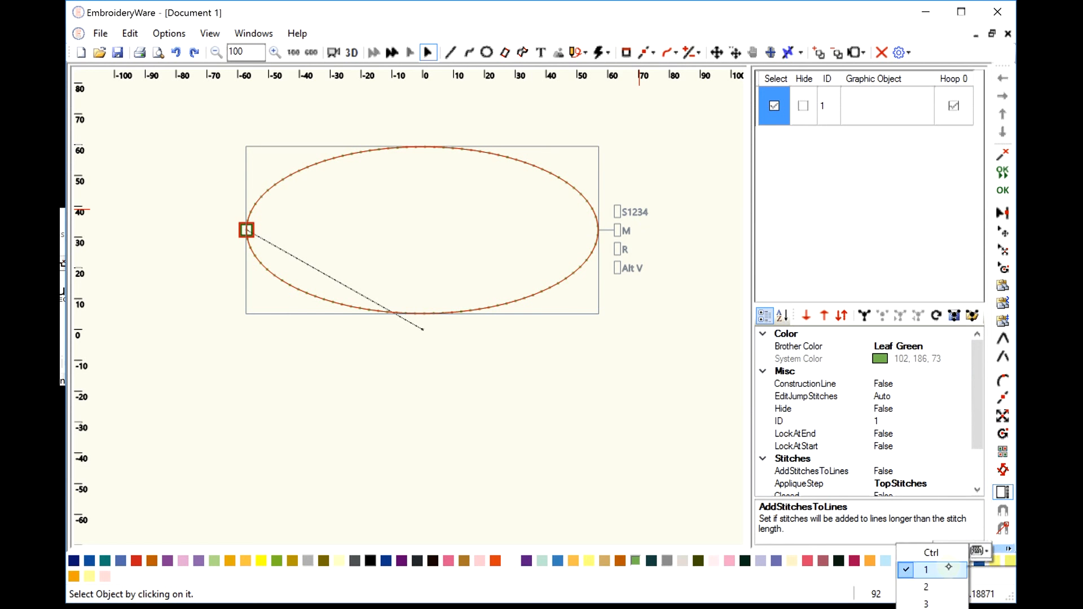
click(631, 336)
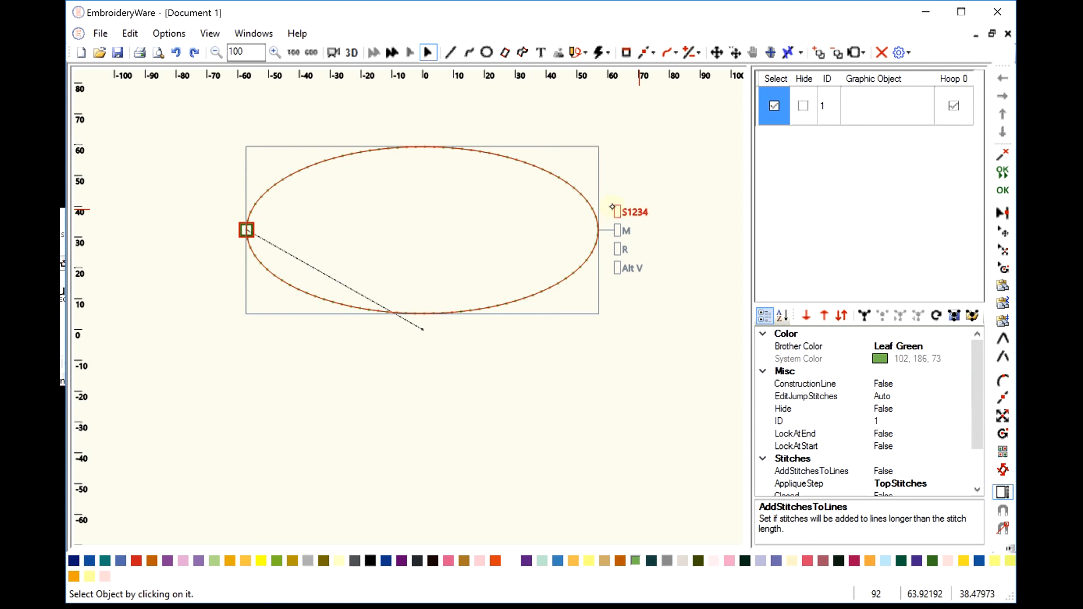
- Narrow the ellipse to about 79 wide with the S1234 handle, and with on-screen key 2 enabled stretch it to about 56 tall
drag(613, 208, 558, 211)
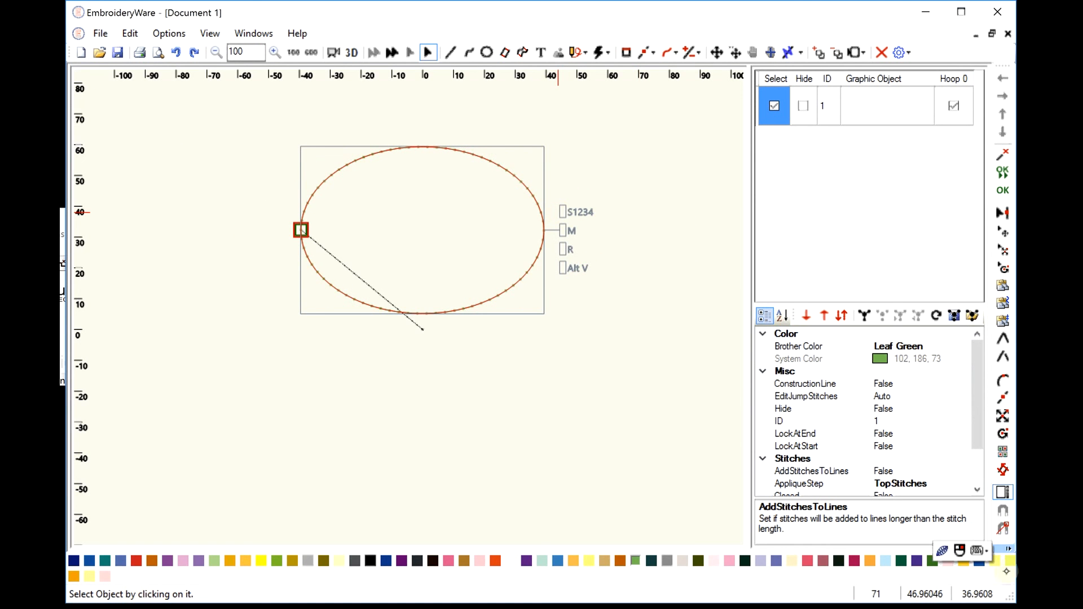
click(982, 551)
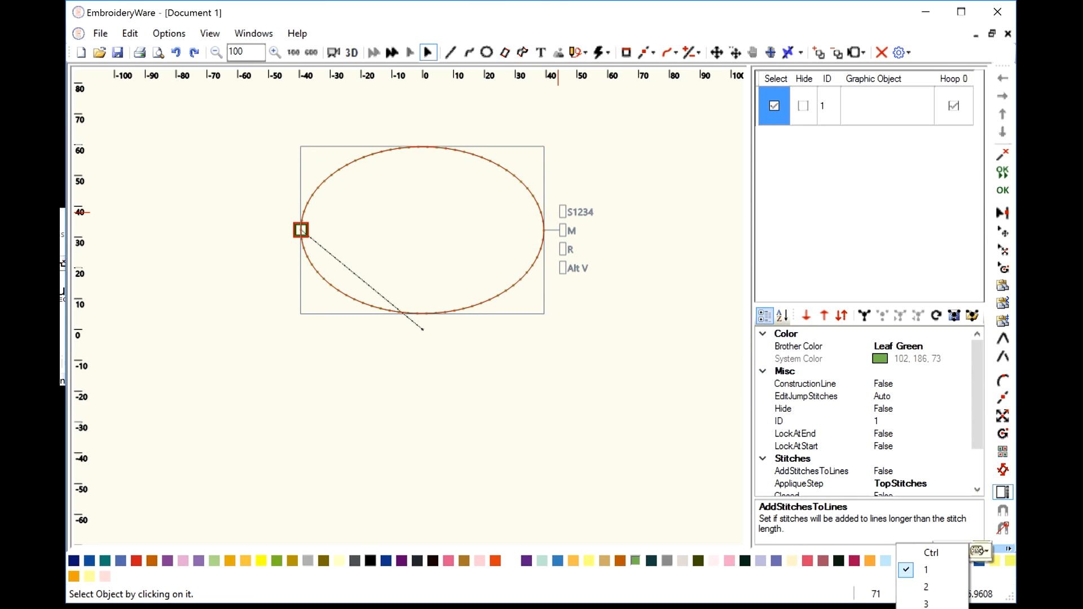
click(927, 587)
mouse_move(562, 212)
mouse_down()
mouse_move(568, 172)
mouse_move(561, 212)
mouse_move(563, 183)
mouse_move(561, 211)
mouse_move(565, 185)
mouse_move(566, 204)
mouse_up()
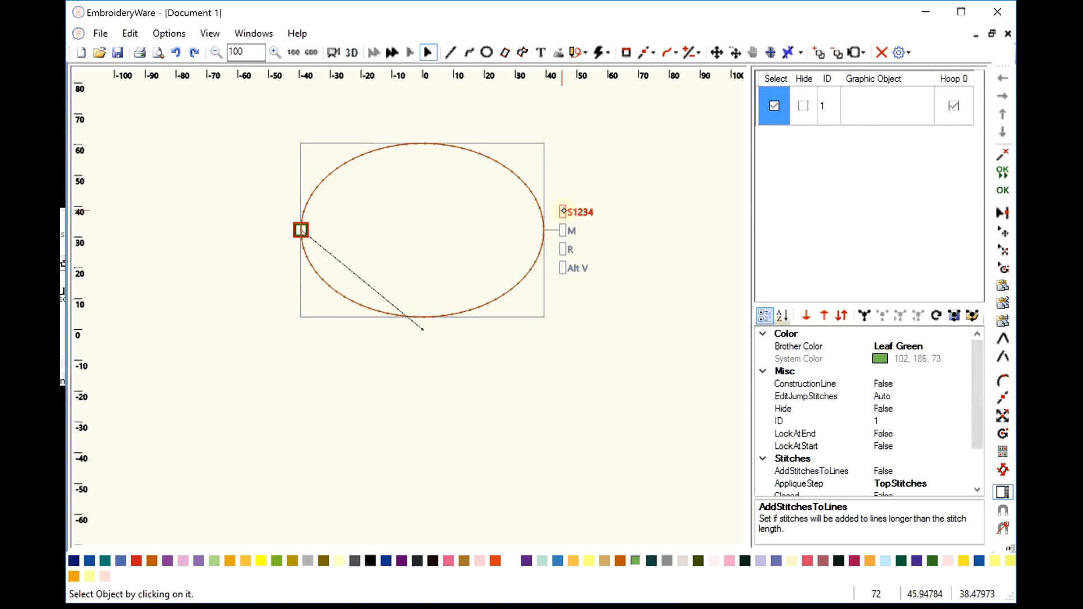
- Enable on-screen key 3 and shear the ellipse horizontally with the S1234 handle until its box is about 87 wide
click(1010, 549)
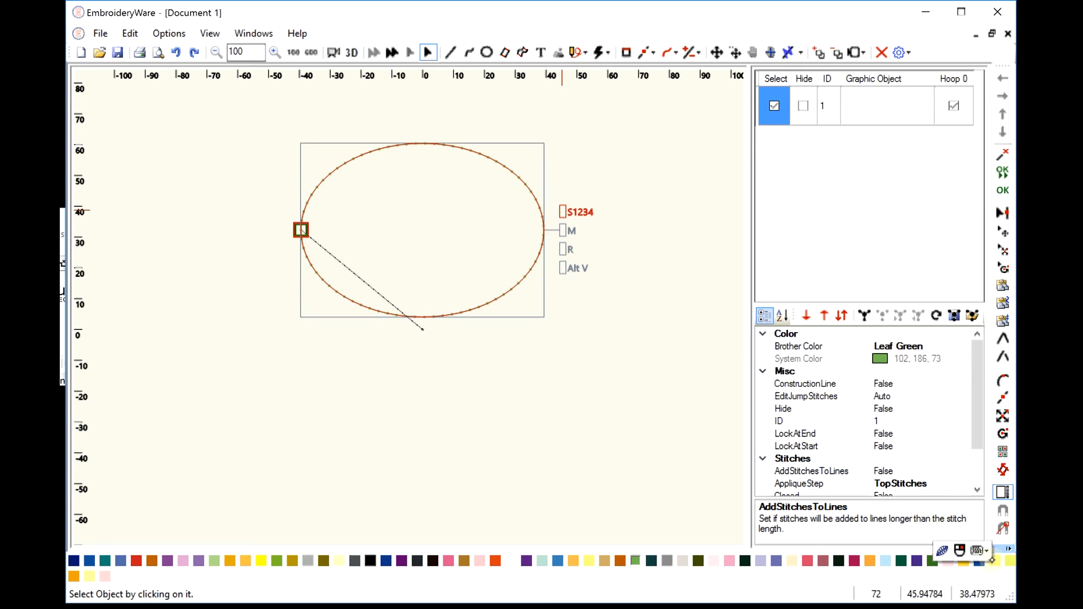
click(966, 556)
click(940, 594)
click(565, 209)
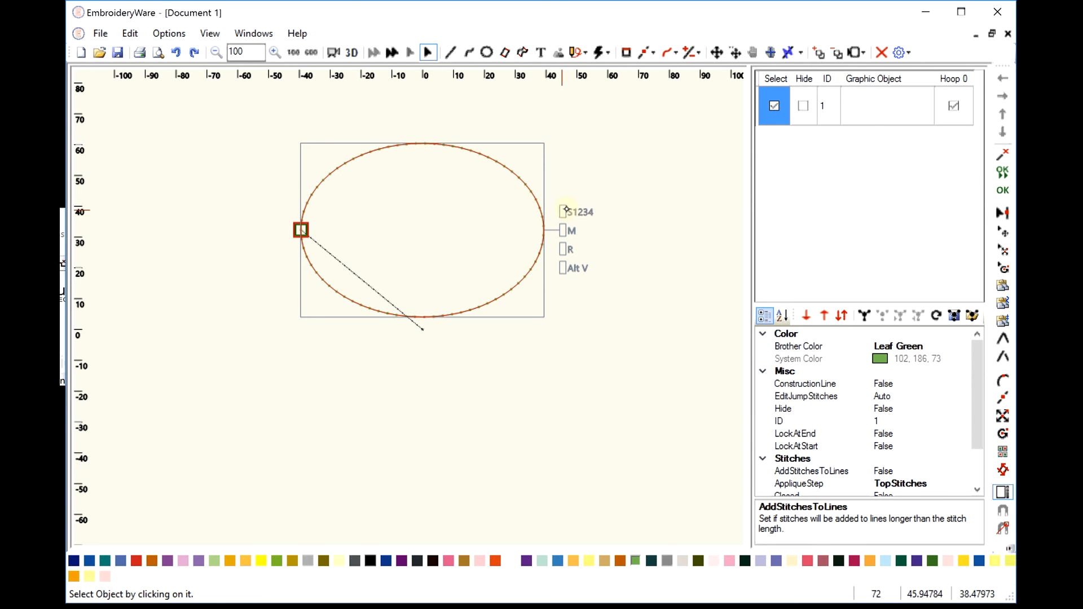
drag(566, 210, 639, 203)
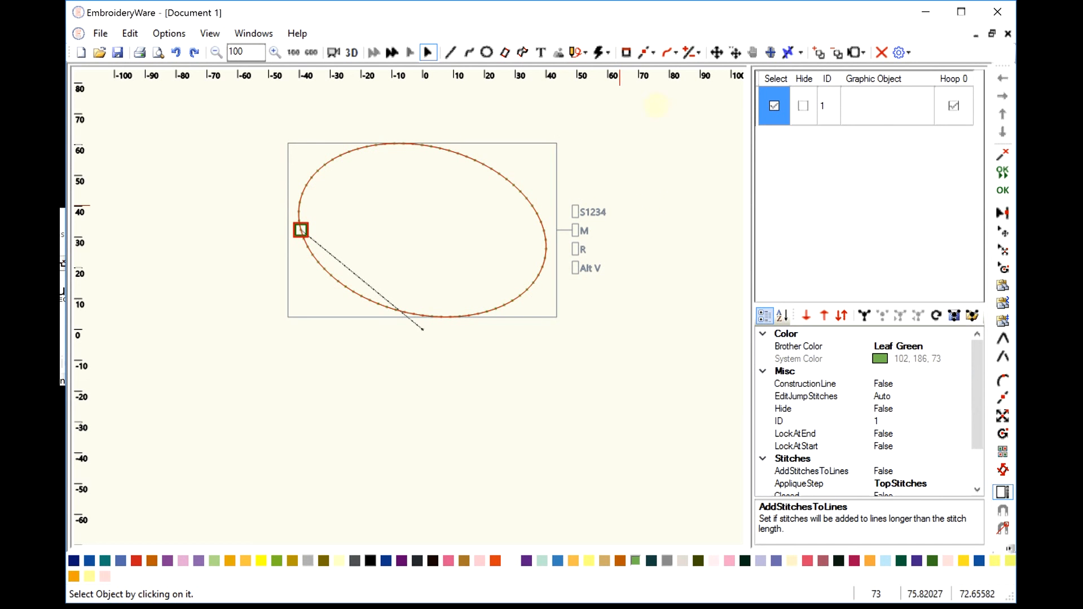
- Delete the ellipse and draw a closed four-sided line shape with corners near (-2, 50), (-1, 19), (44, 19) and (43, 51)
click(881, 53)
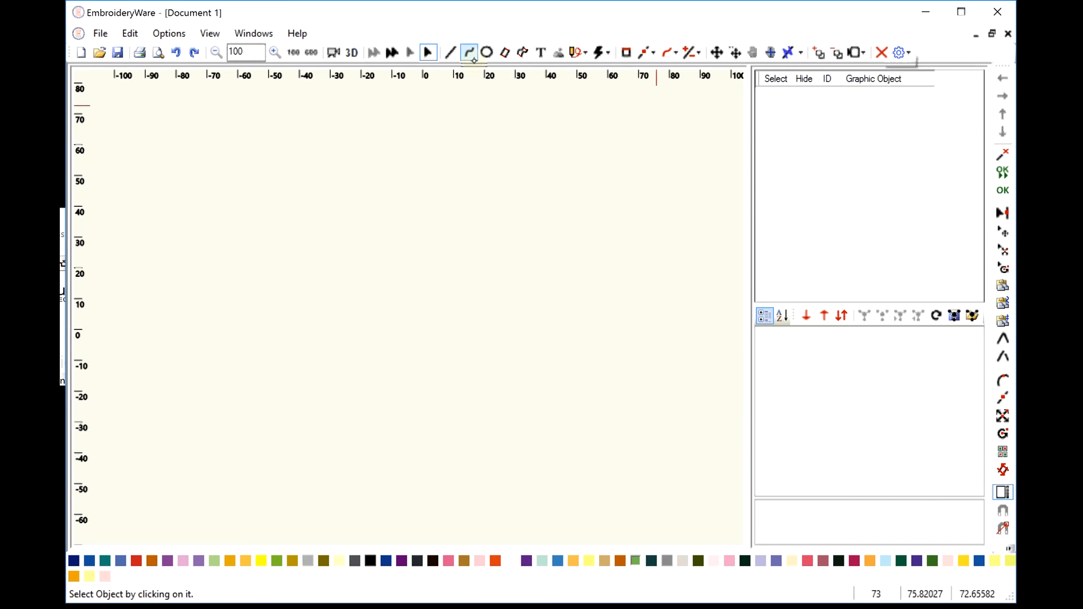
click(450, 52)
click(417, 176)
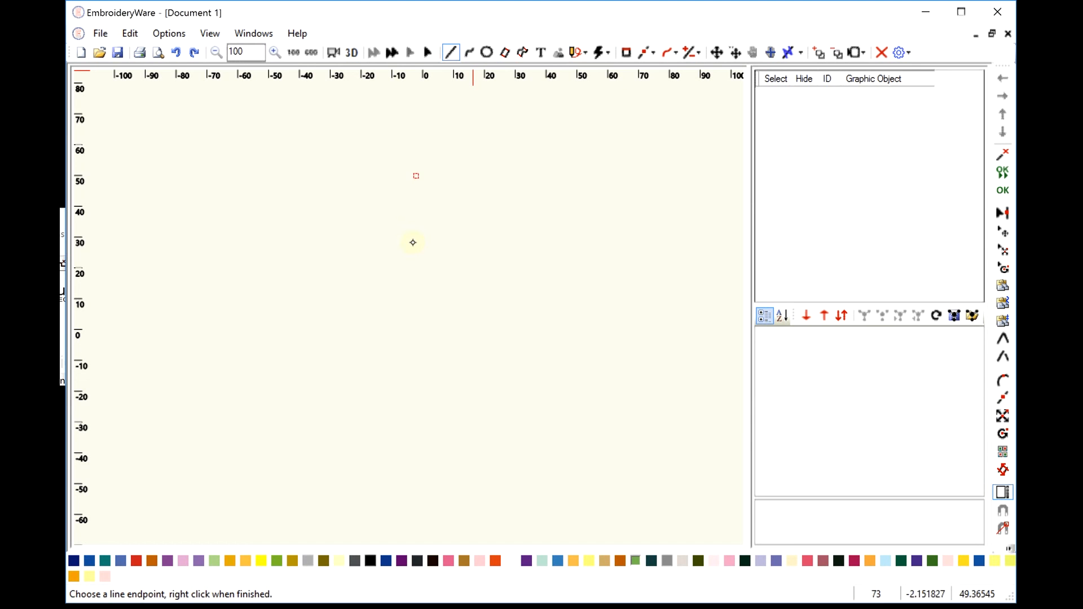
click(418, 272)
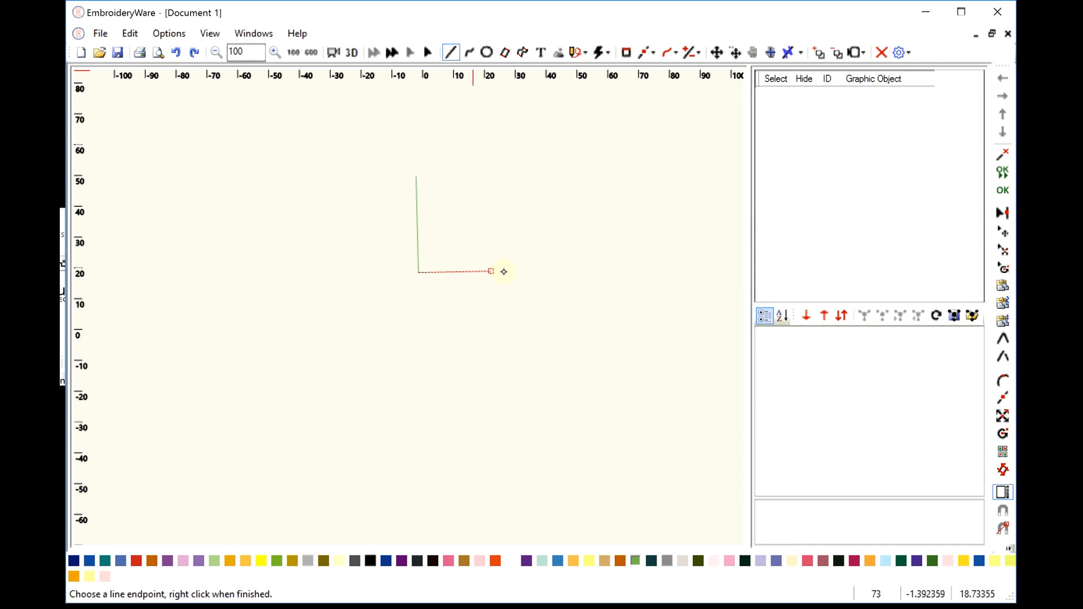
click(558, 270)
click(555, 172)
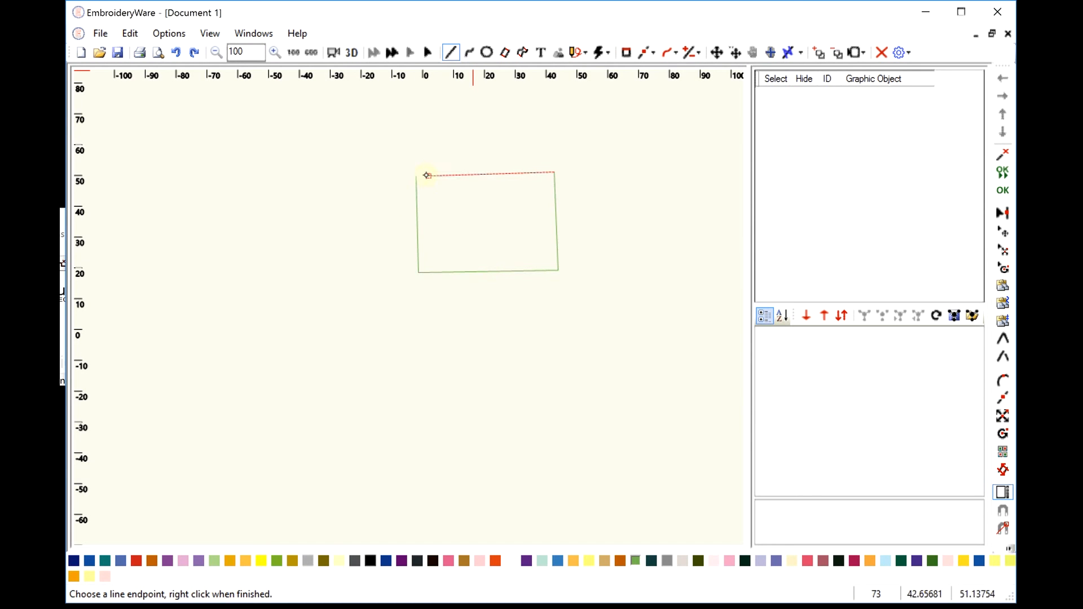
click(418, 174)
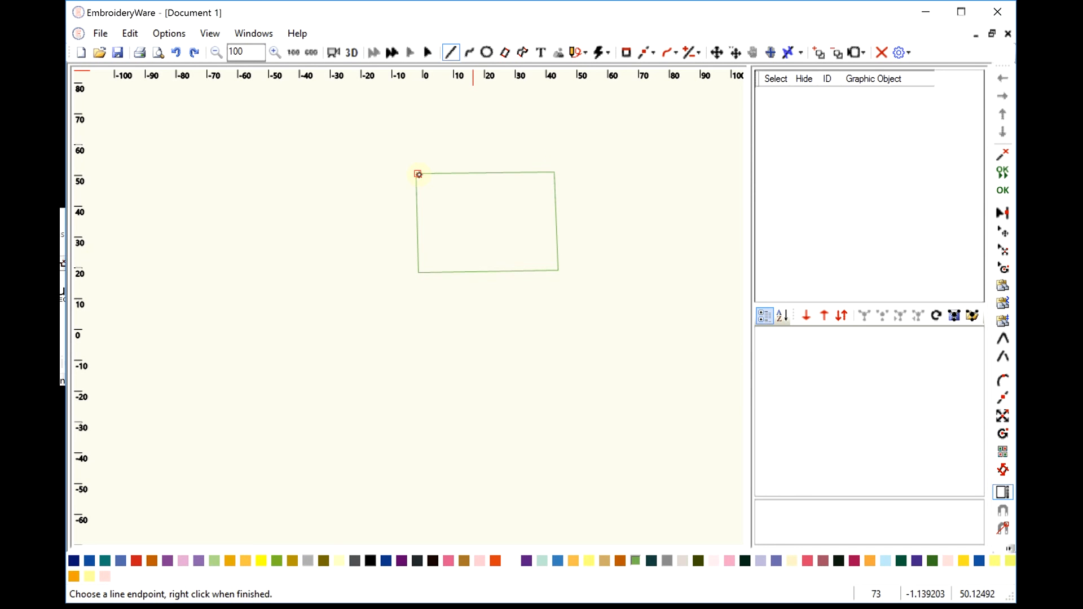
right_click(418, 174)
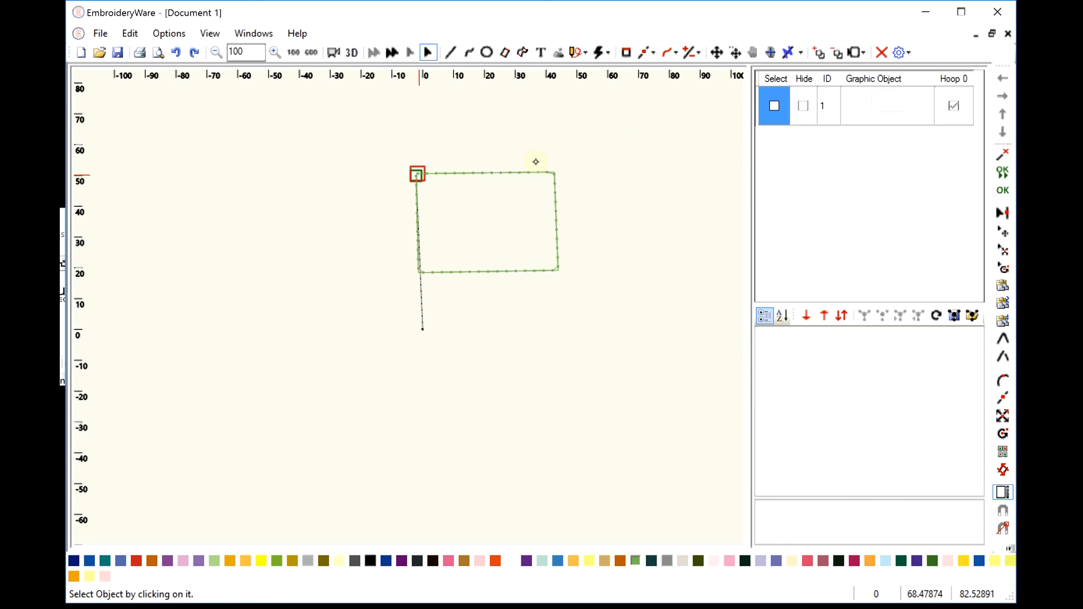
- Shear the four-sided shape horizontally to about 64 wide, and with the vertical-shear on-screen key enabled shear it to about 54 tall
click(557, 177)
drag(556, 177, 651, 193)
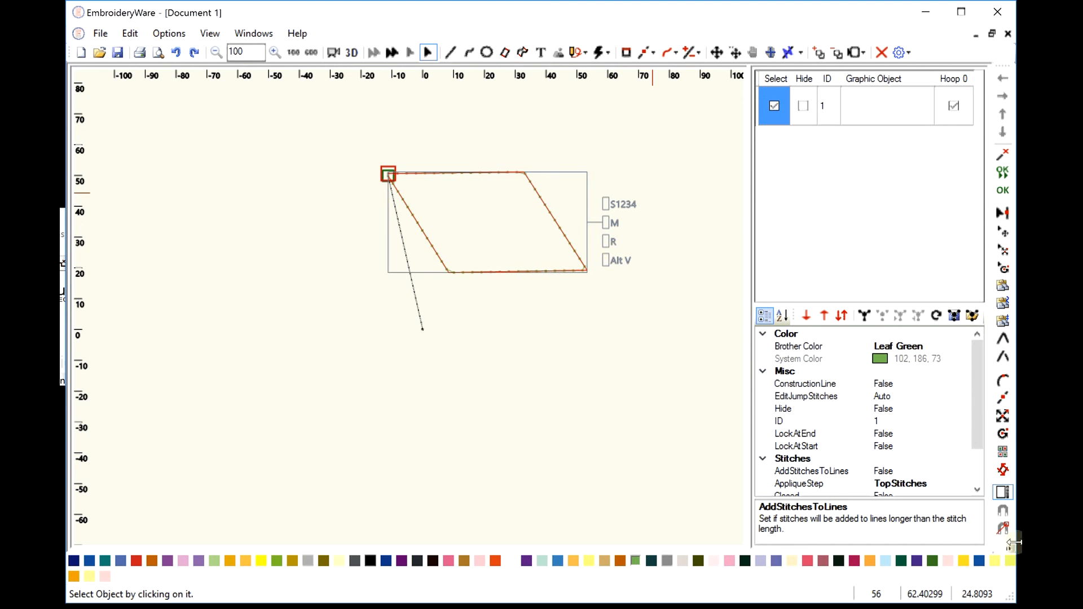
click(1009, 548)
click(987, 551)
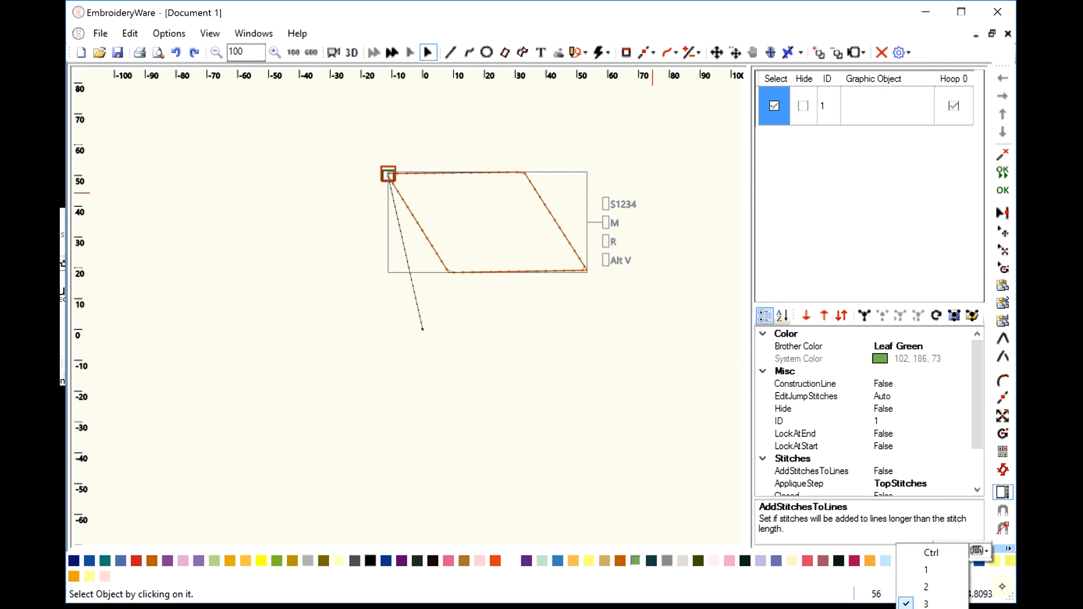
key(Escape)
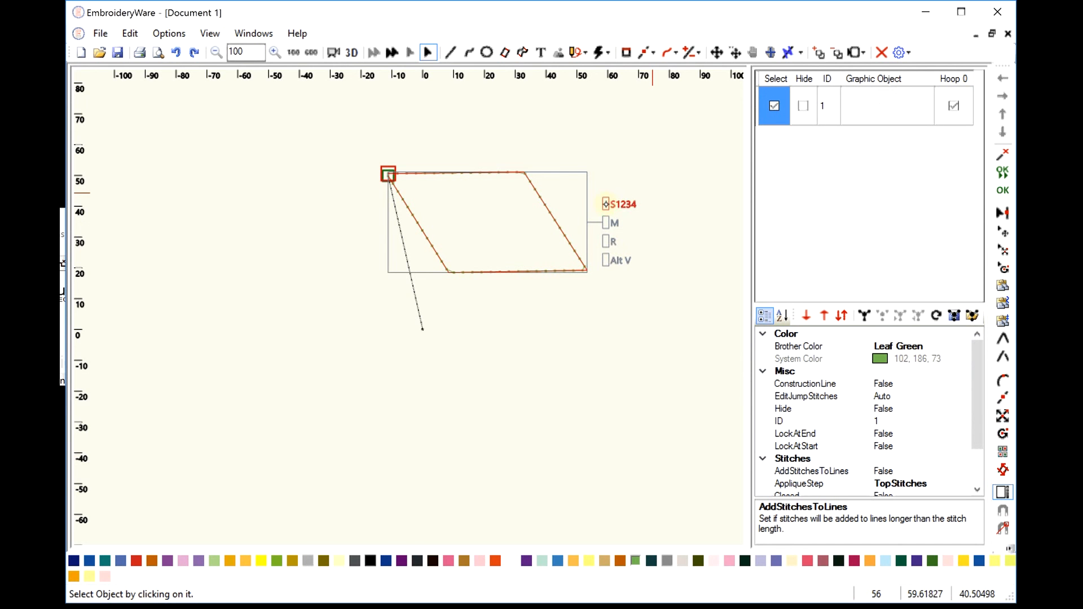
drag(605, 204, 624, 149)
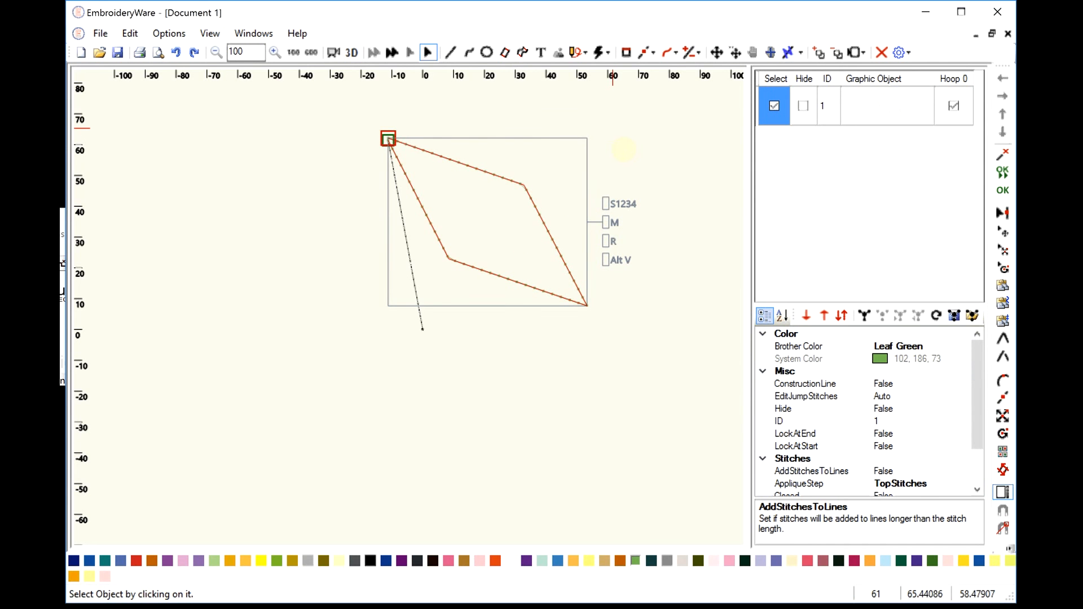
- Toggle the scaling key selection in the on-screen modifier key list
click(1010, 550)
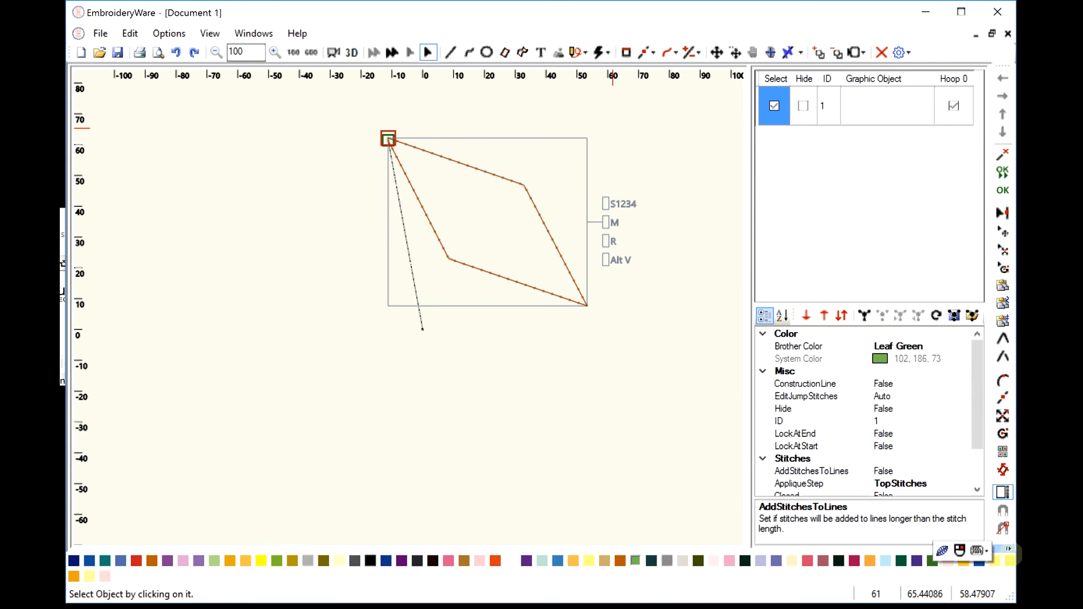
click(981, 550)
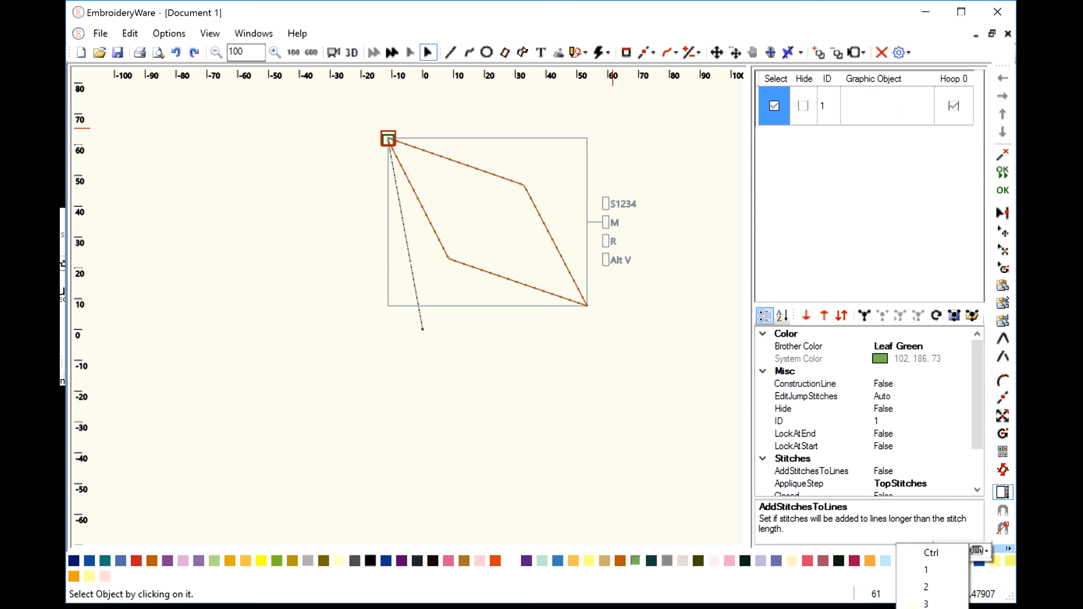
click(914, 608)
click(1009, 549)
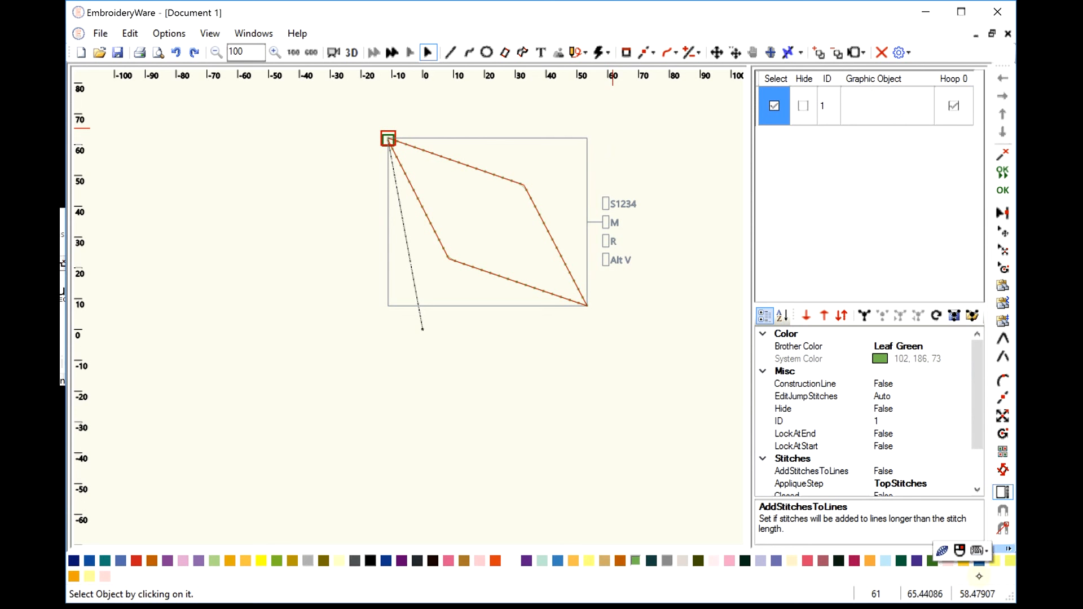
click(982, 552)
click(929, 608)
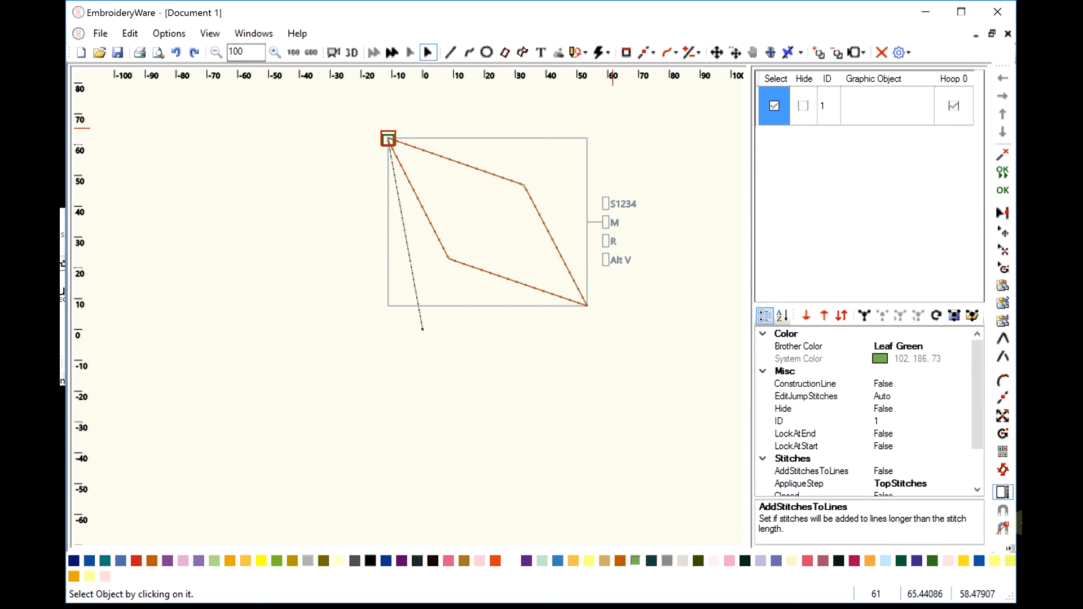
click(1010, 550)
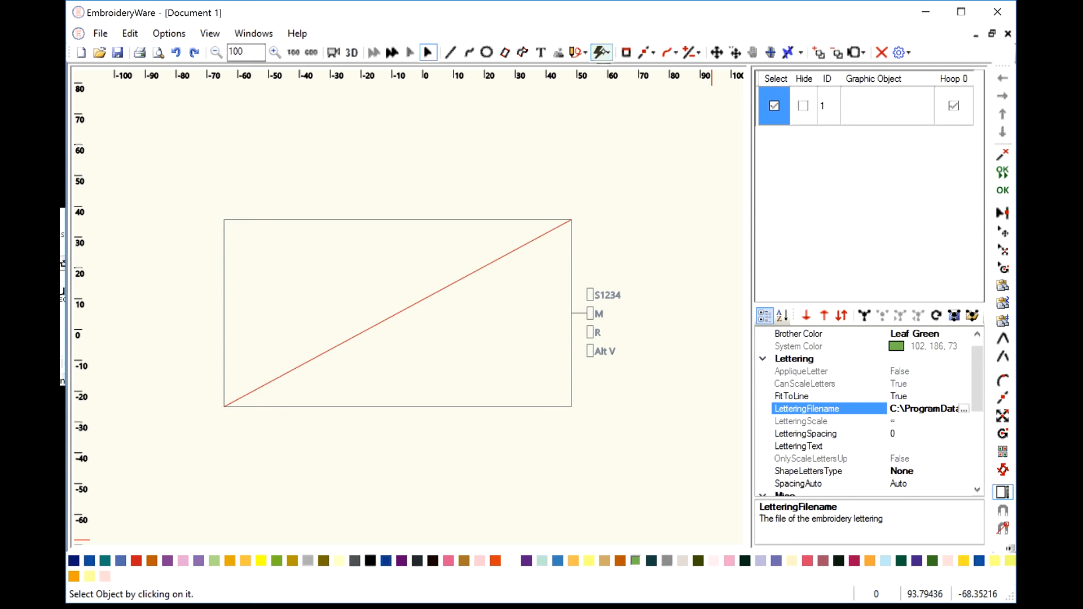
- Open the lettering set chooser for the diagonal line's LetteringFilename and rebuild its list, accepting the long process
drag(978, 392, 982, 483)
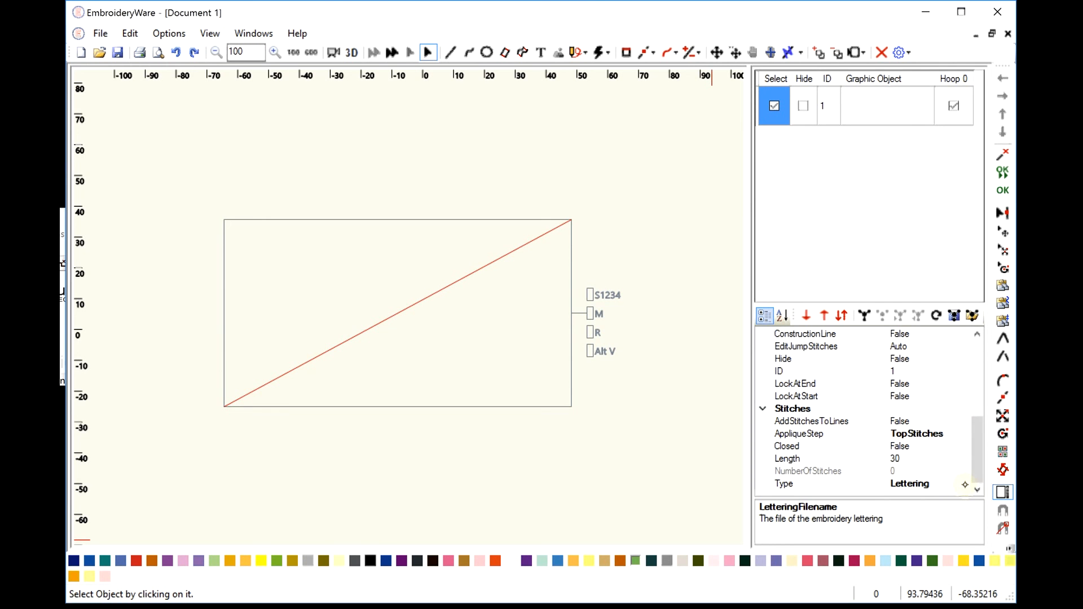
click(980, 363)
click(967, 396)
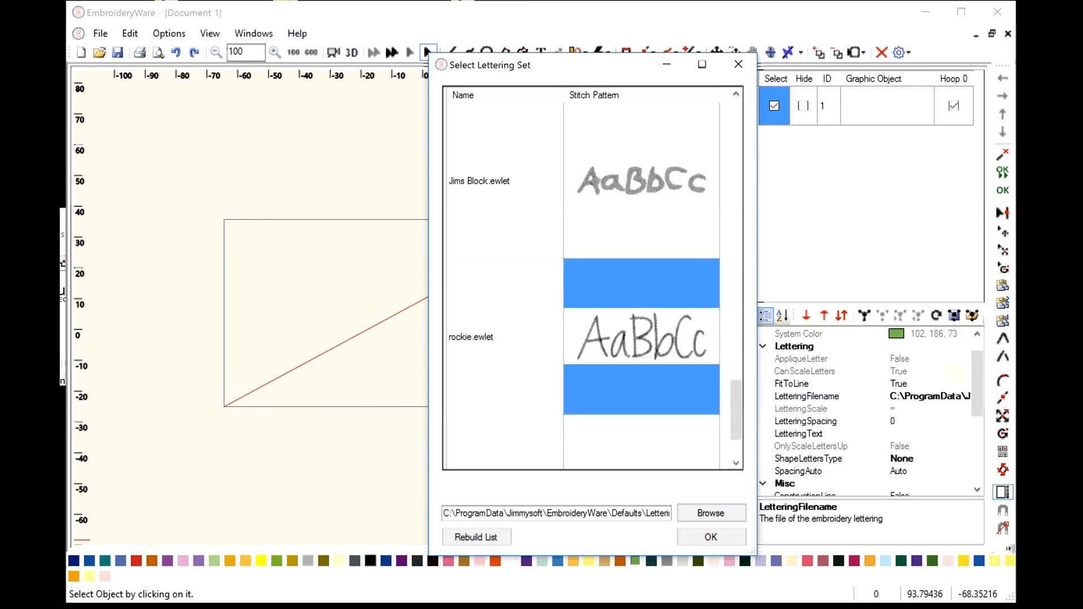
click(489, 534)
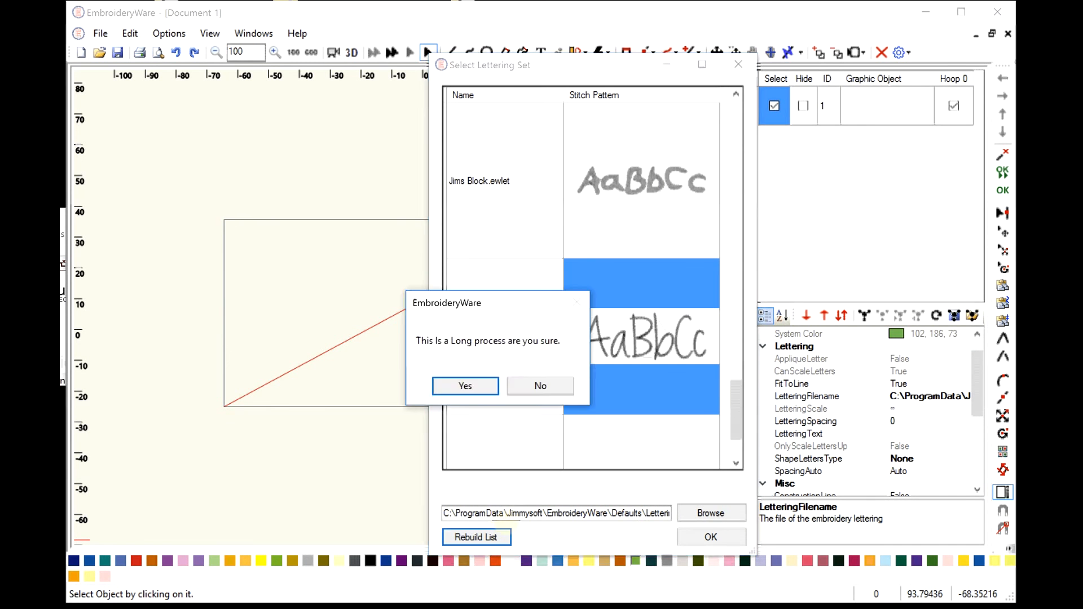
click(481, 384)
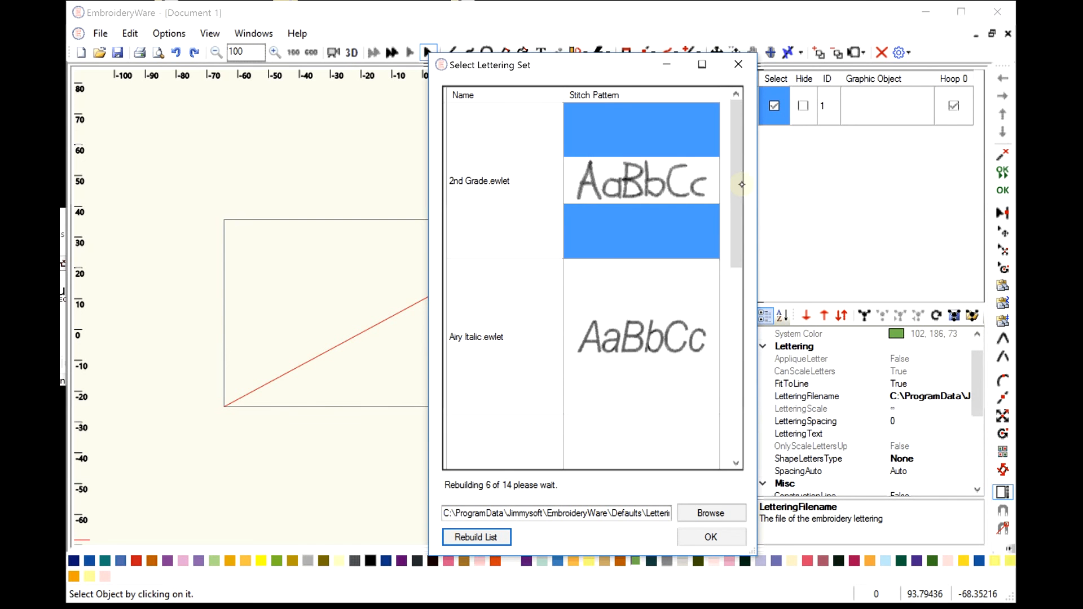
- Look through the stitch previews of the rebuilt lettering sets and close the chooser
drag(742, 185, 740, 382)
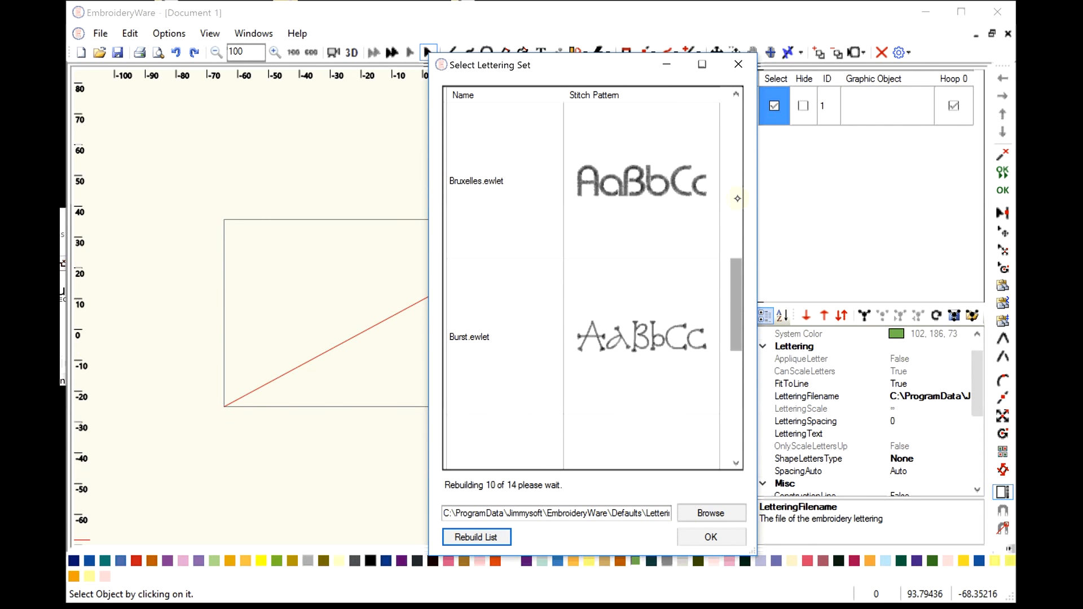
drag(738, 199, 740, 115)
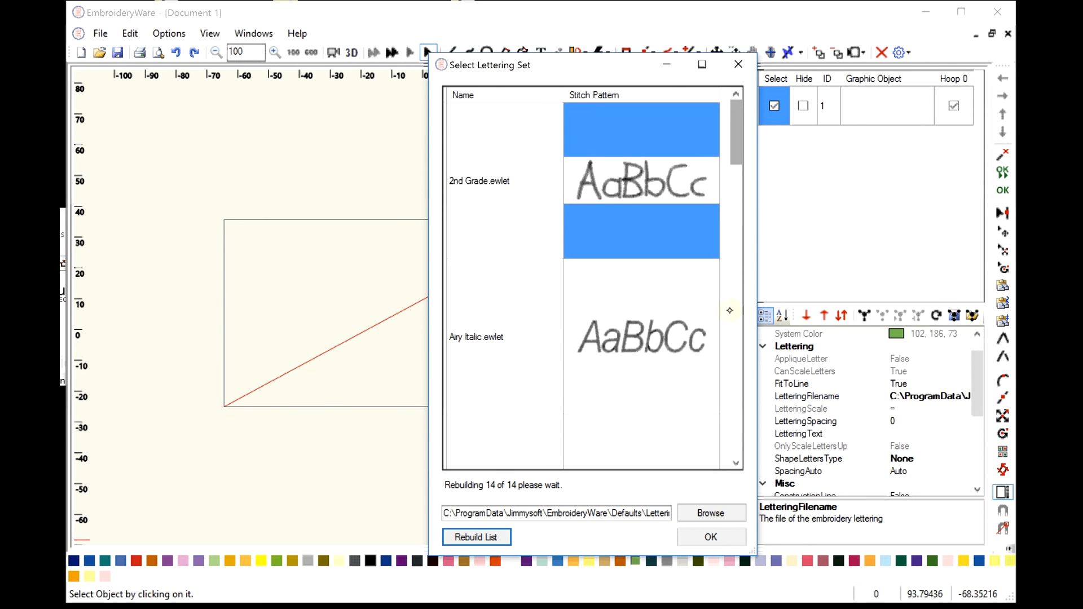
drag(730, 311, 739, 427)
drag(744, 296, 721, 307)
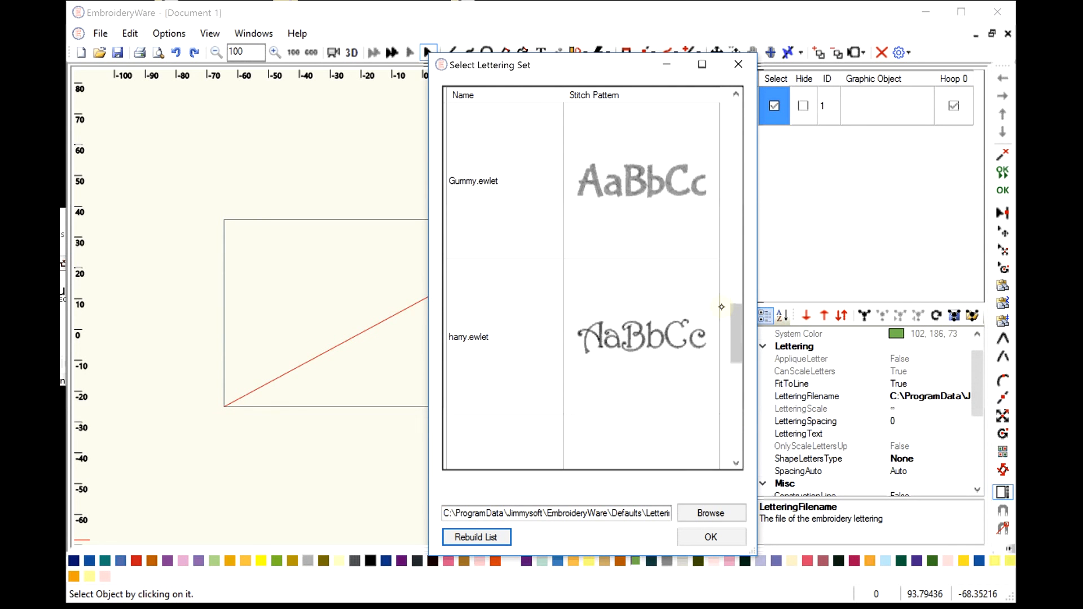
click(546, 515)
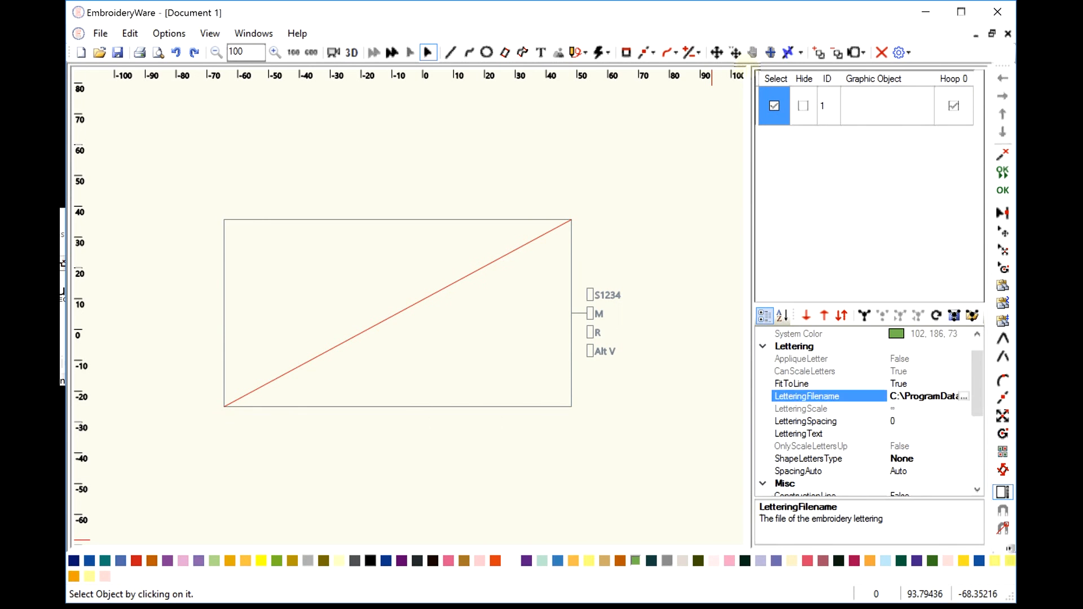
- Change the diagonal line's stitch Type from Lettering to StitchPattern
scroll(963, 458, down, 4)
click(963, 484)
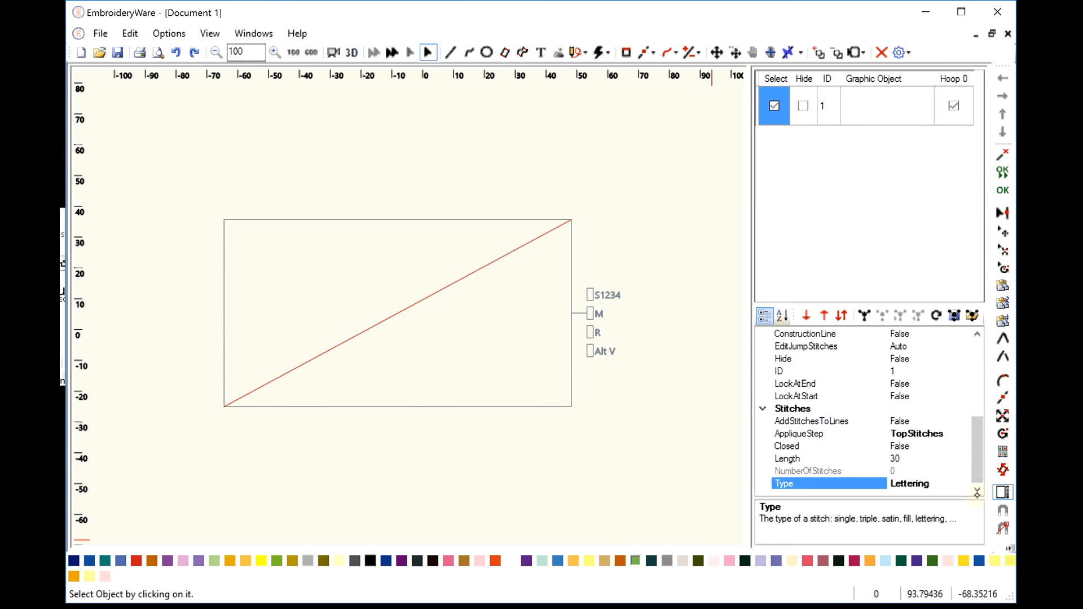
click(964, 484)
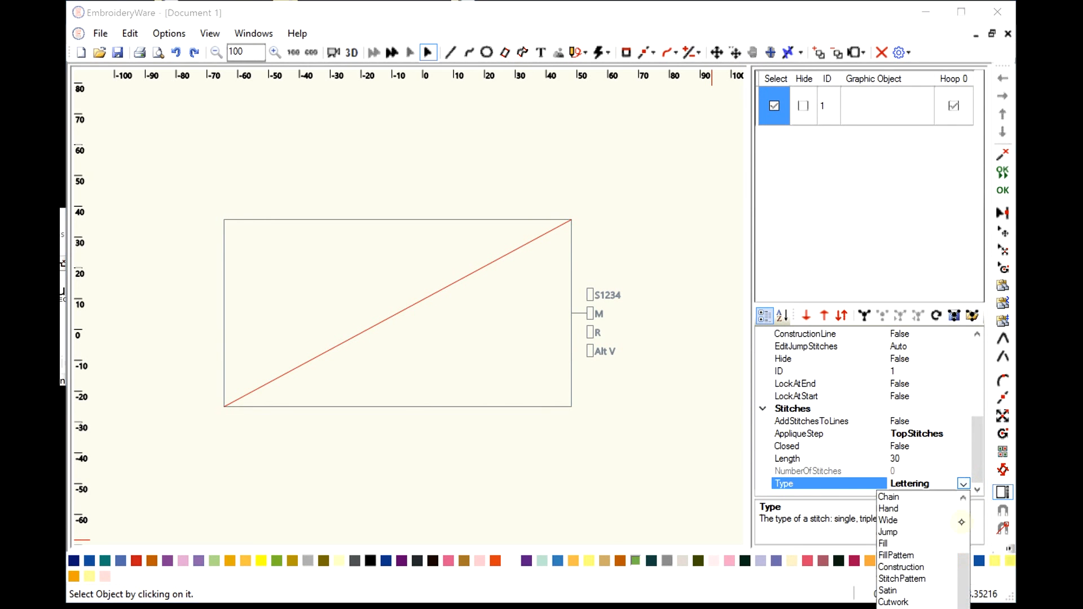
click(902, 579)
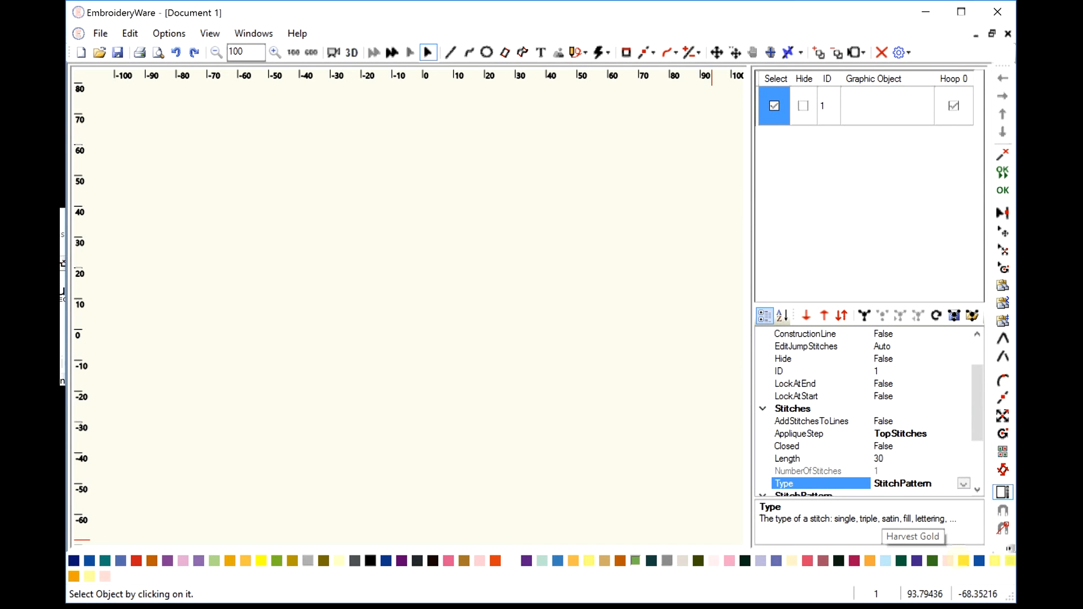
- Set the diagonal line's PatternFilename to 2_5 EStich Heavy.stipat from the stitch pattern chooser
scroll(968, 452, down, 3)
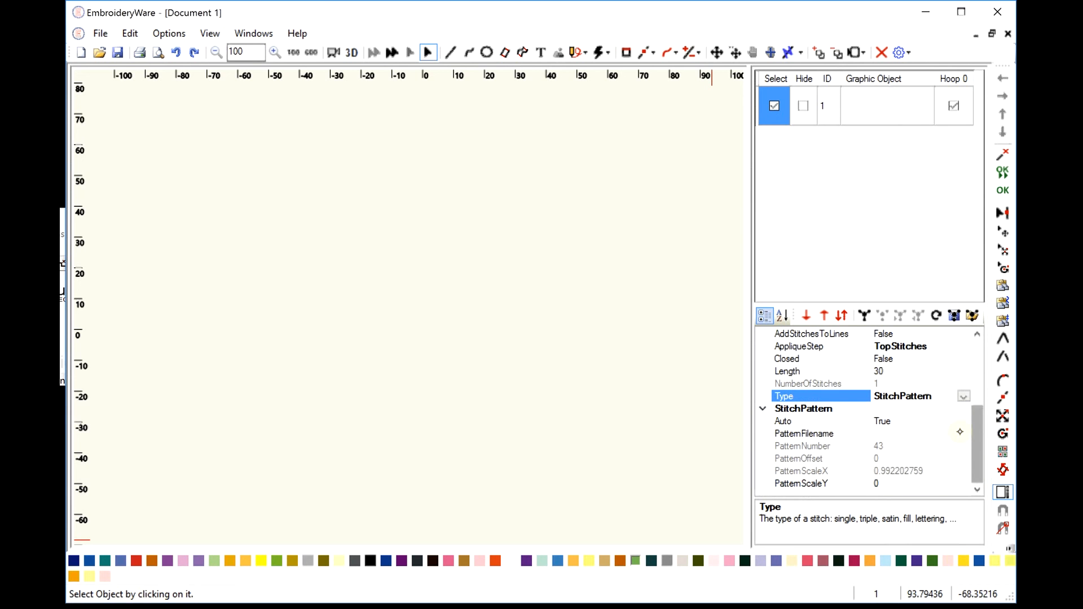
click(962, 434)
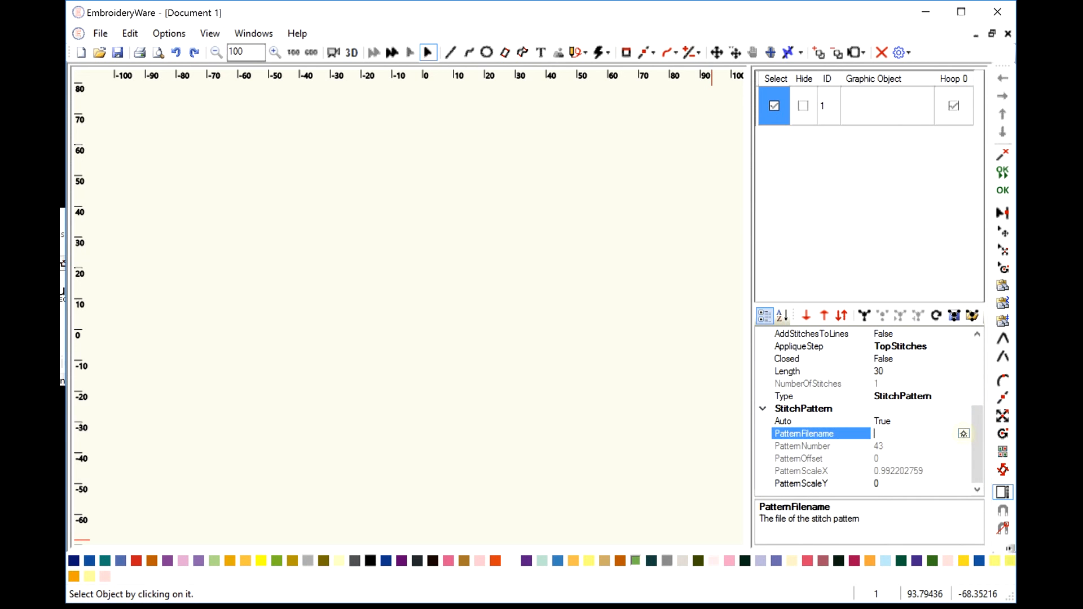
click(964, 434)
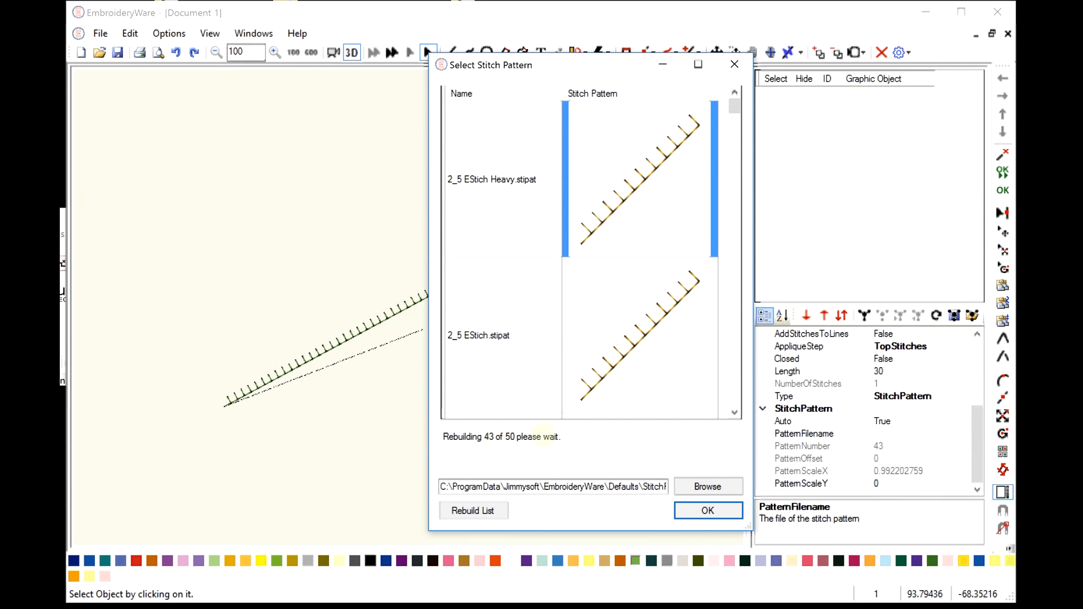
key(Return)
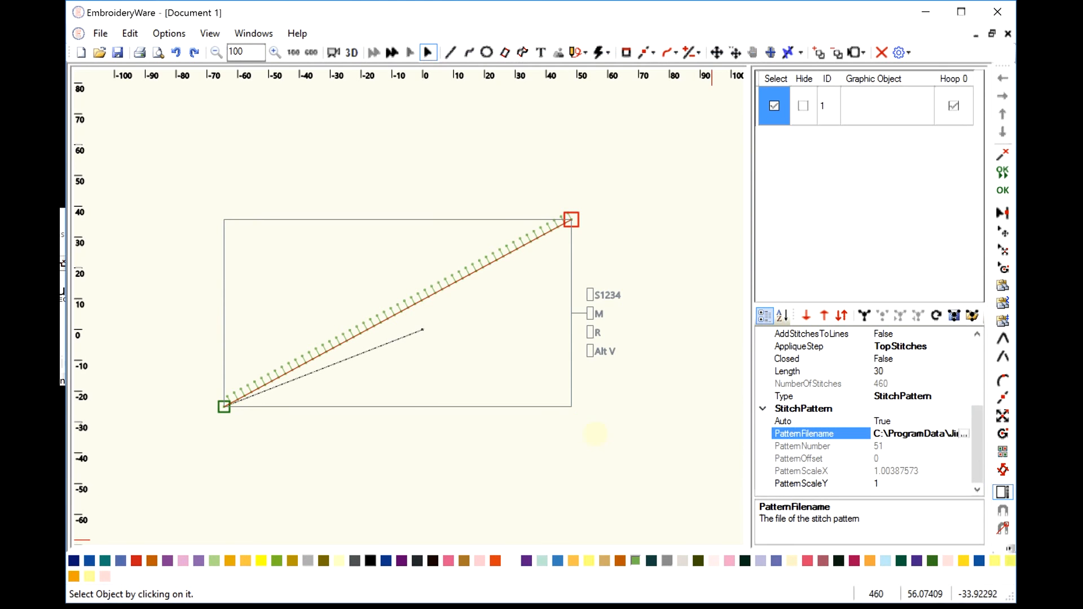
click(965, 434)
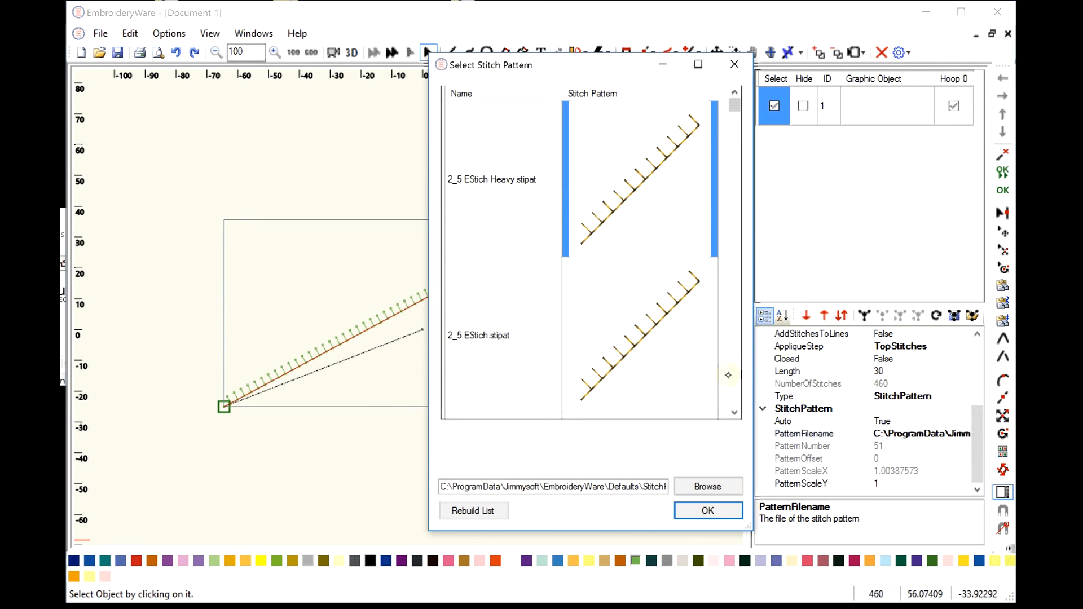
click(724, 506)
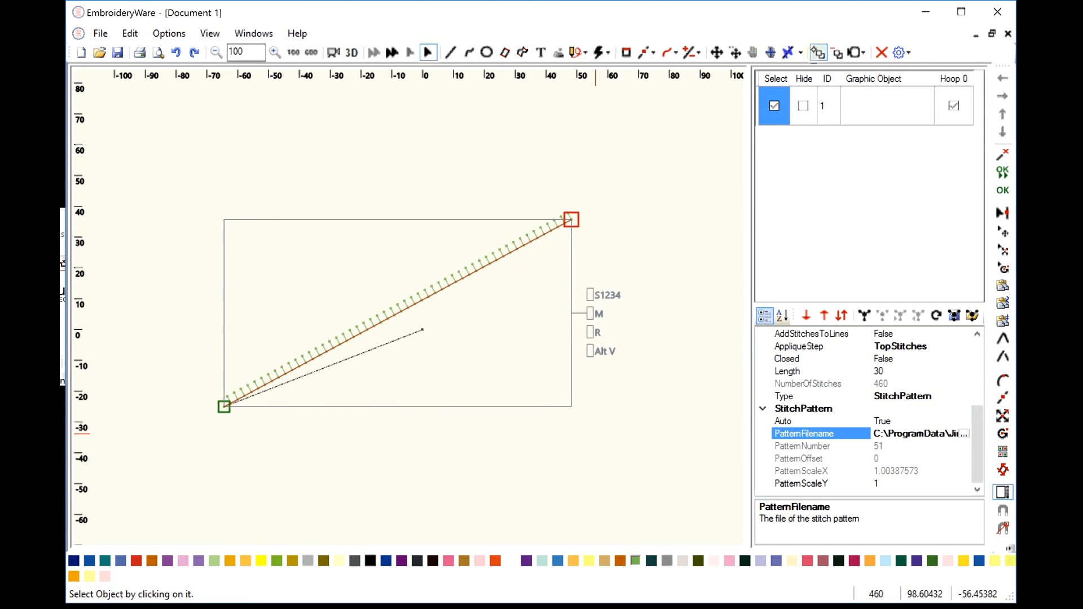
- Show the grid lines and draw an open zigzag line about 22 units wide, starting at the grid's origin
click(789, 53)
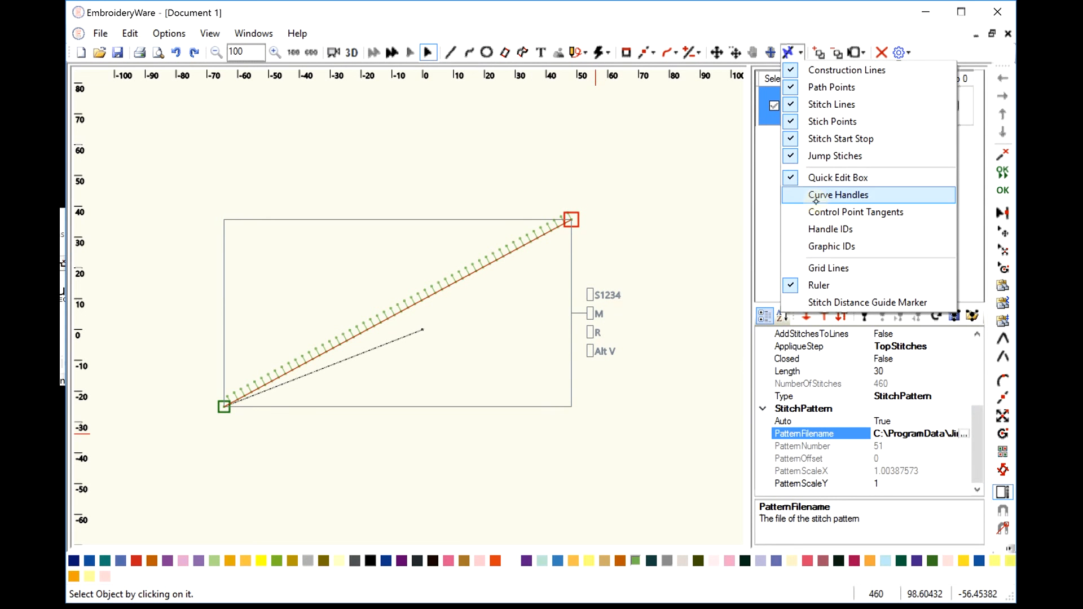
click(828, 268)
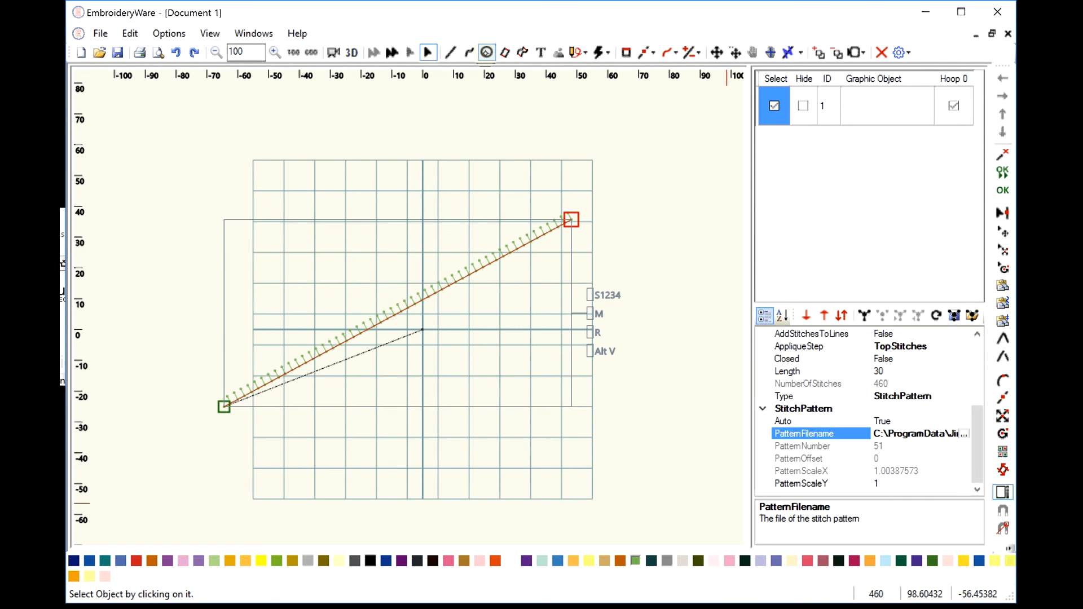
click(450, 52)
click(424, 331)
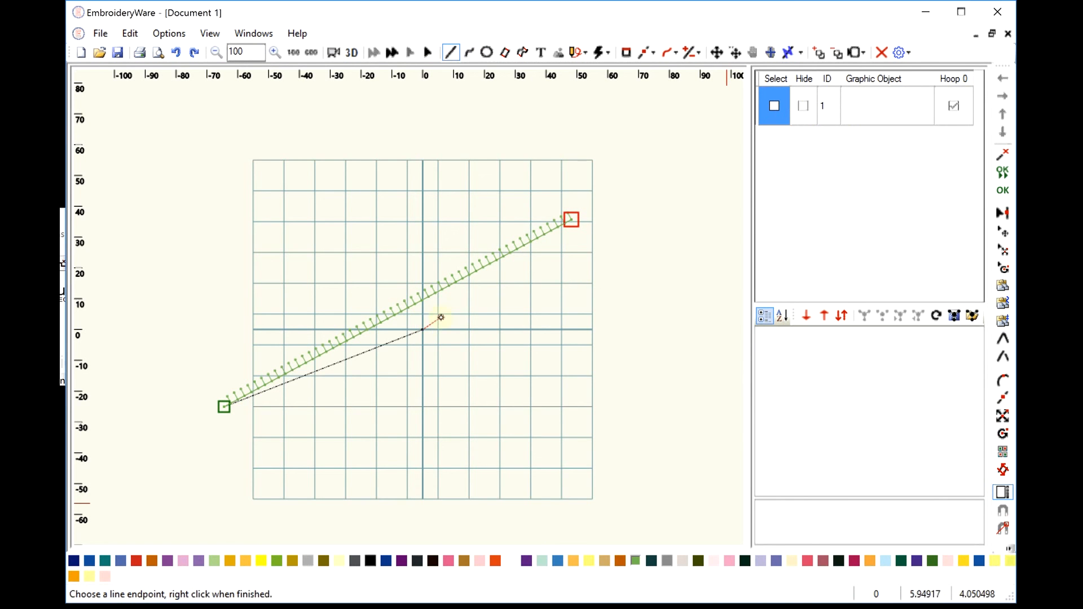
click(441, 318)
click(452, 311)
click(460, 345)
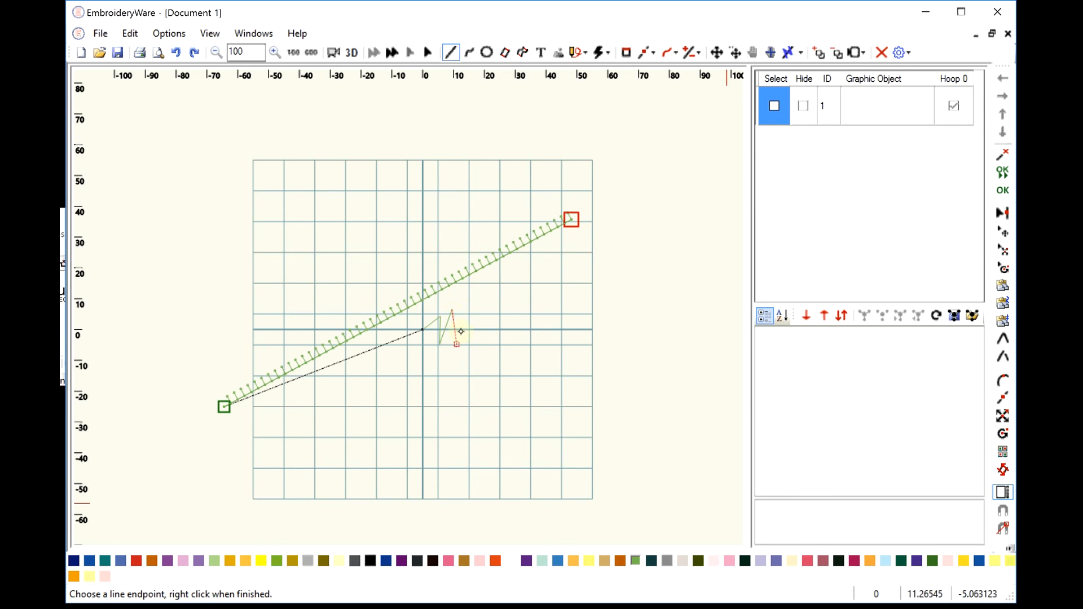
click(469, 301)
click(473, 349)
click(481, 302)
click(486, 347)
click(492, 323)
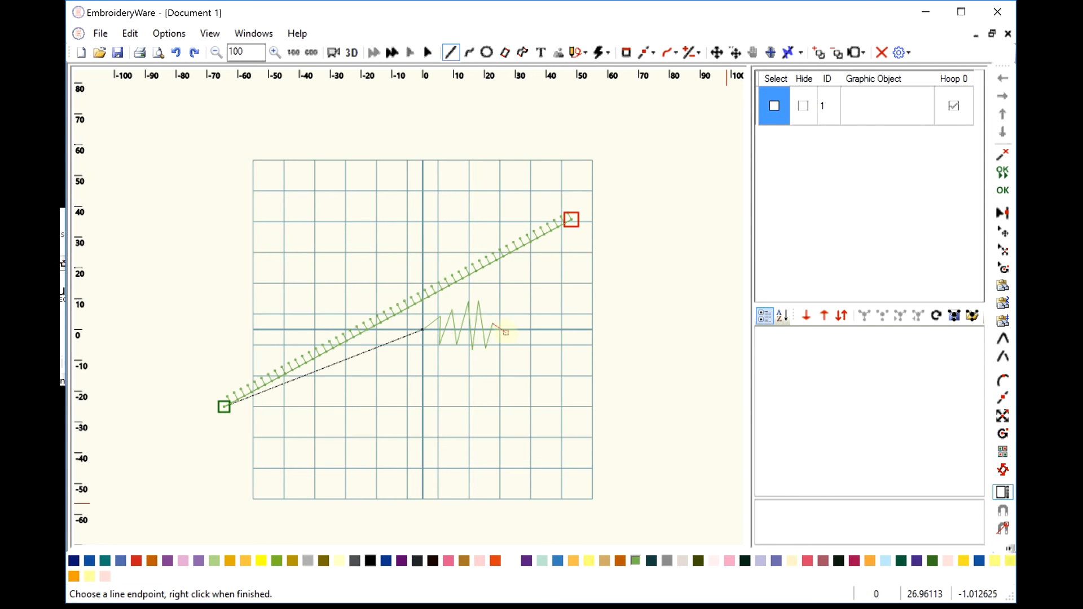
click(1003, 189)
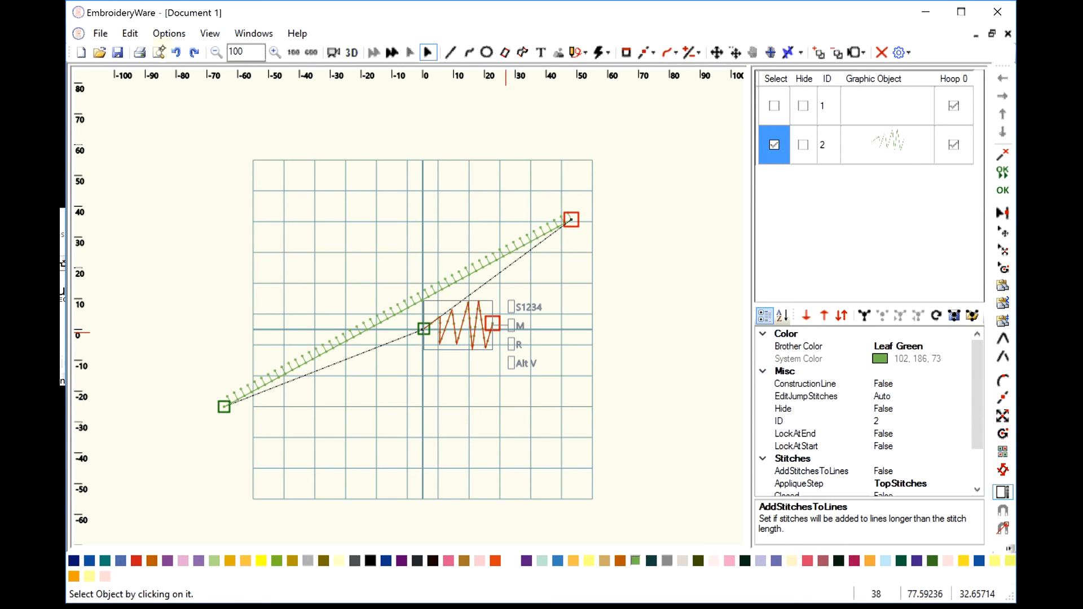
- Copy the zigzag's stitches and paste them into a new stitch pattern file named ddemo in the StitchPatterns folder
key(alt+e)
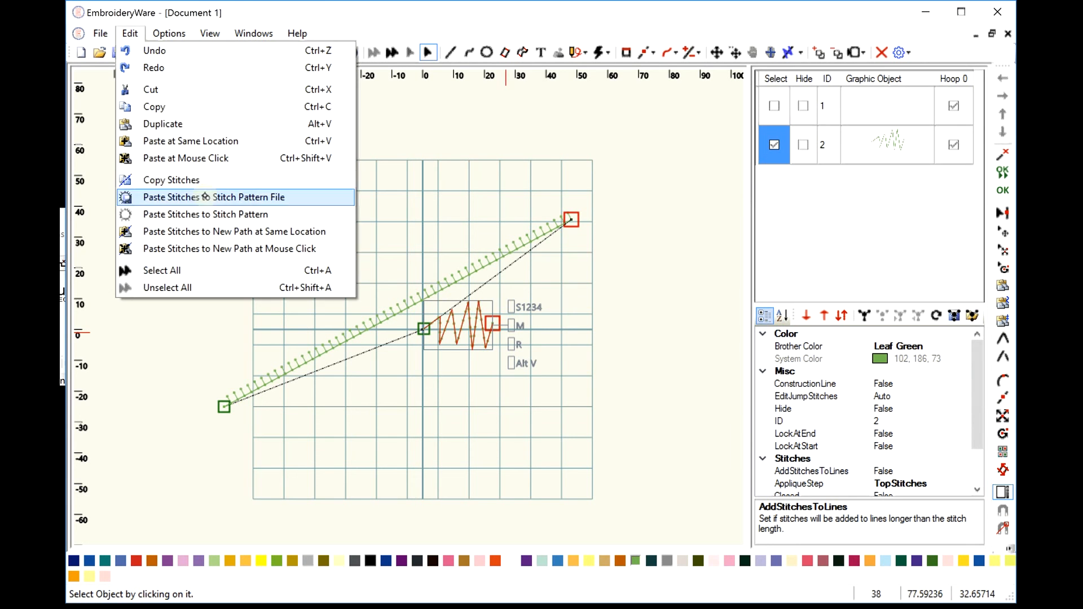
click(220, 181)
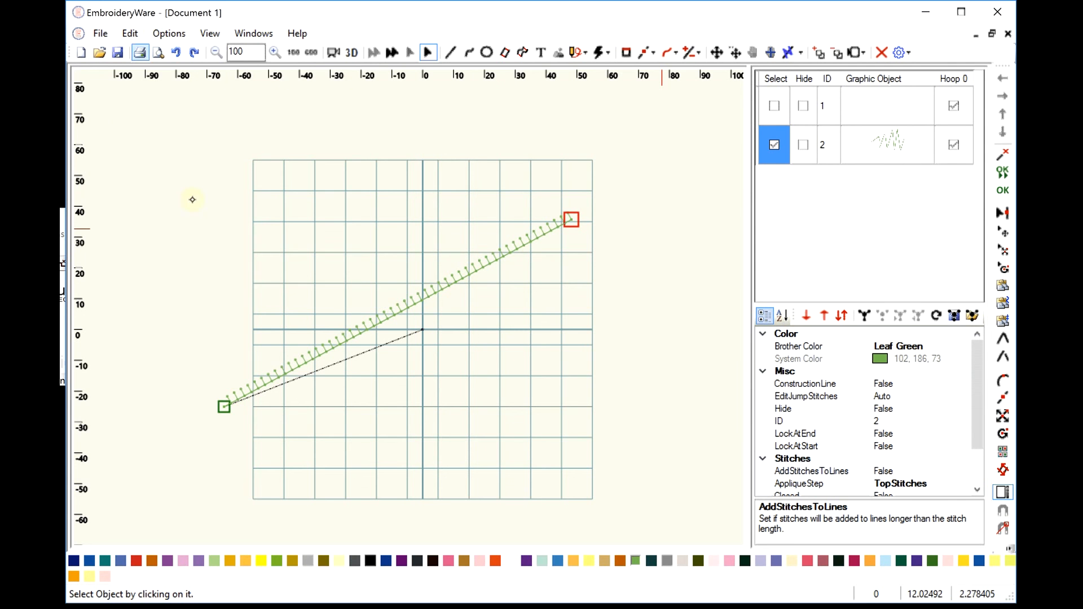
key(alt+e)
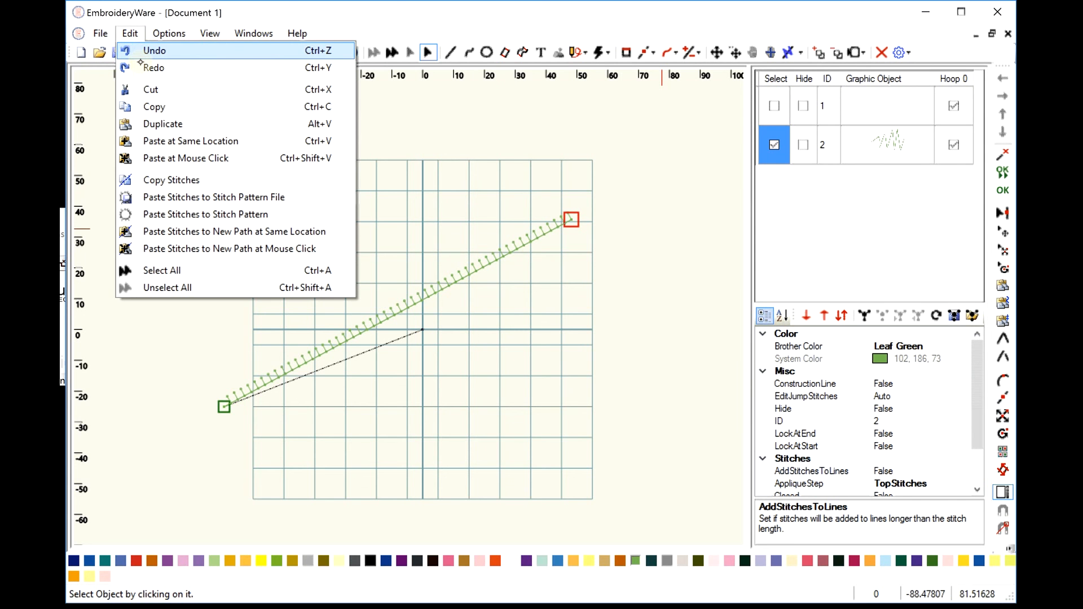
click(217, 197)
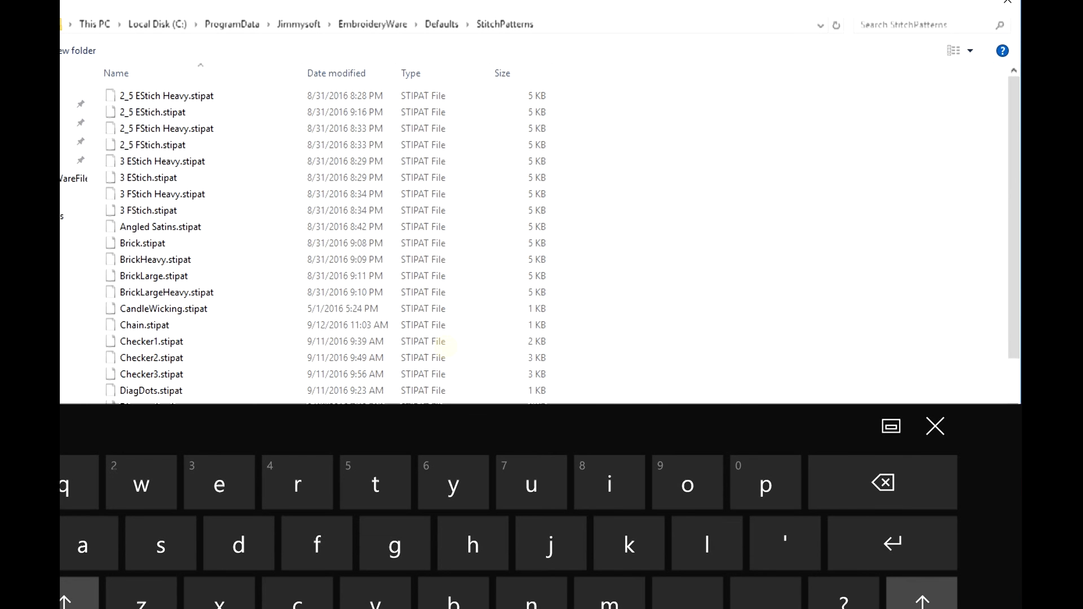
click(563, 536)
click(233, 535)
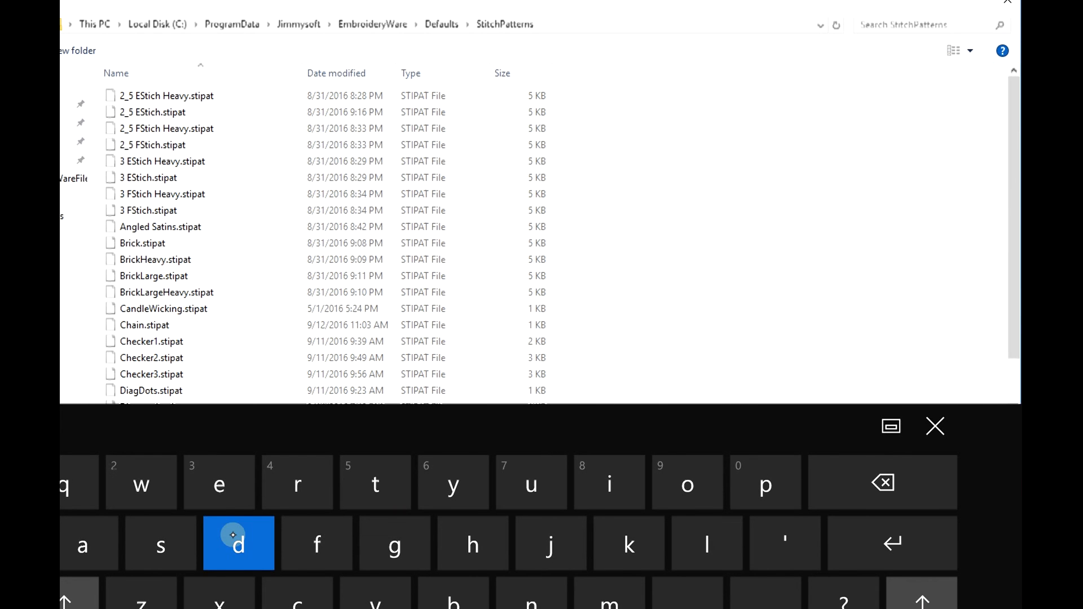
click(693, 492)
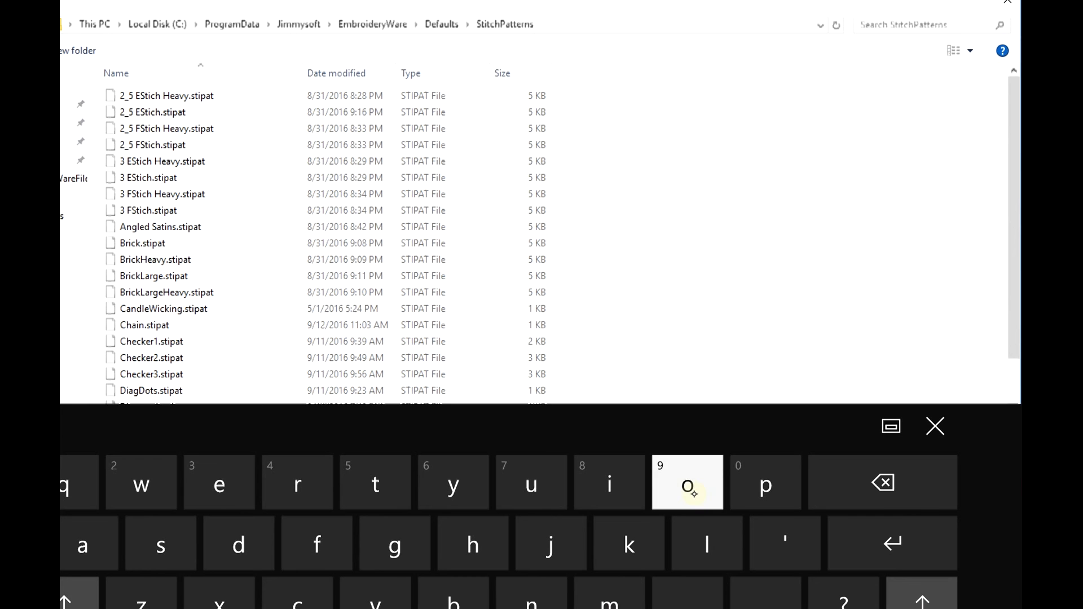
click(935, 428)
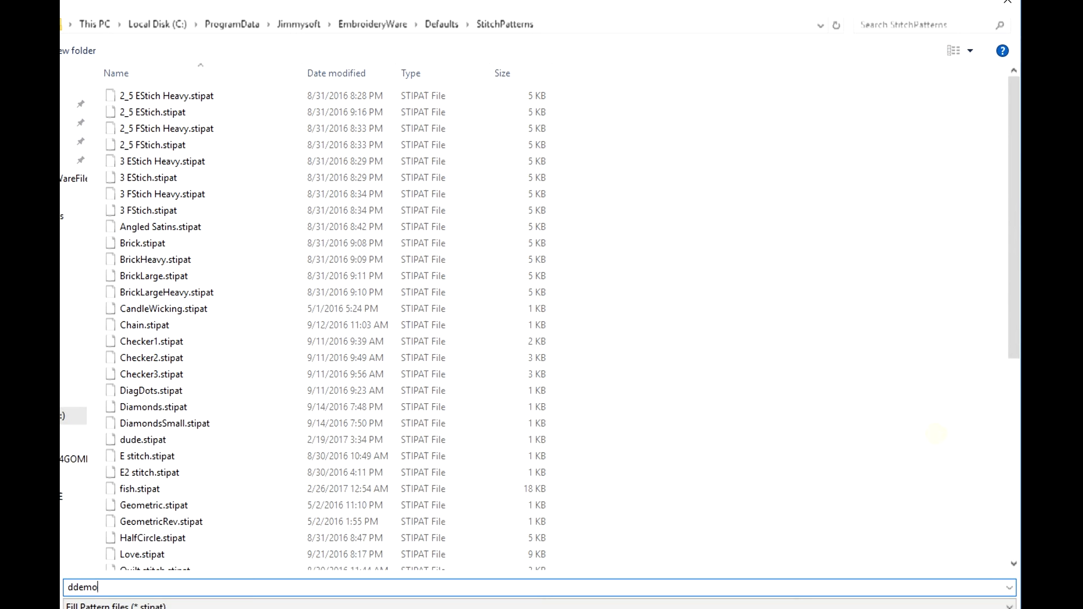
key(Return)
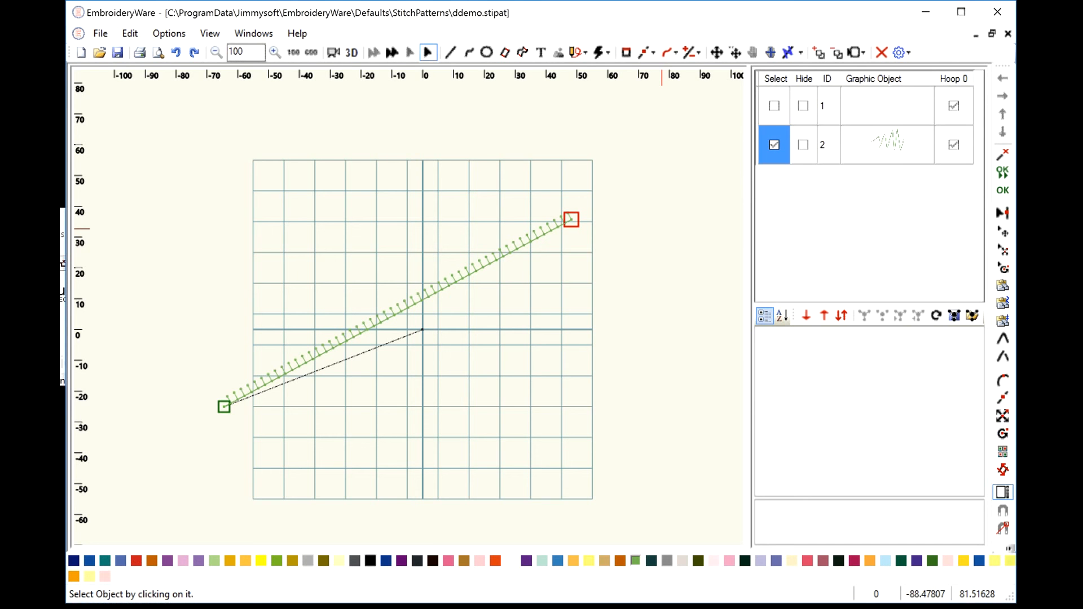
- Select only the diagonal line, object 1, and set its PatternFilename to ddemo.stipat from the stitch pattern chooser
click(775, 144)
click(775, 105)
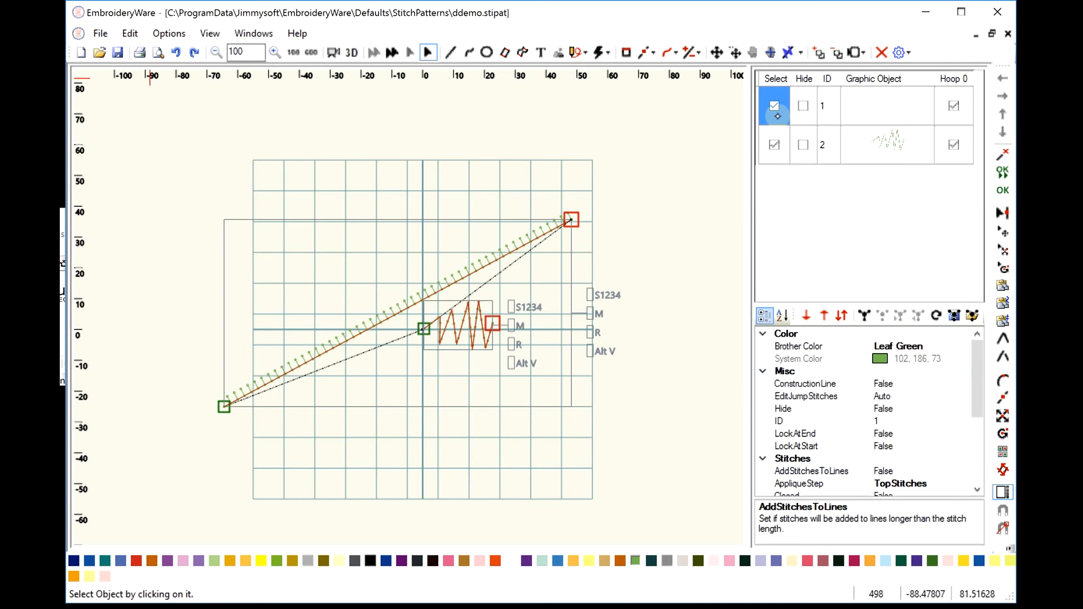
click(775, 105)
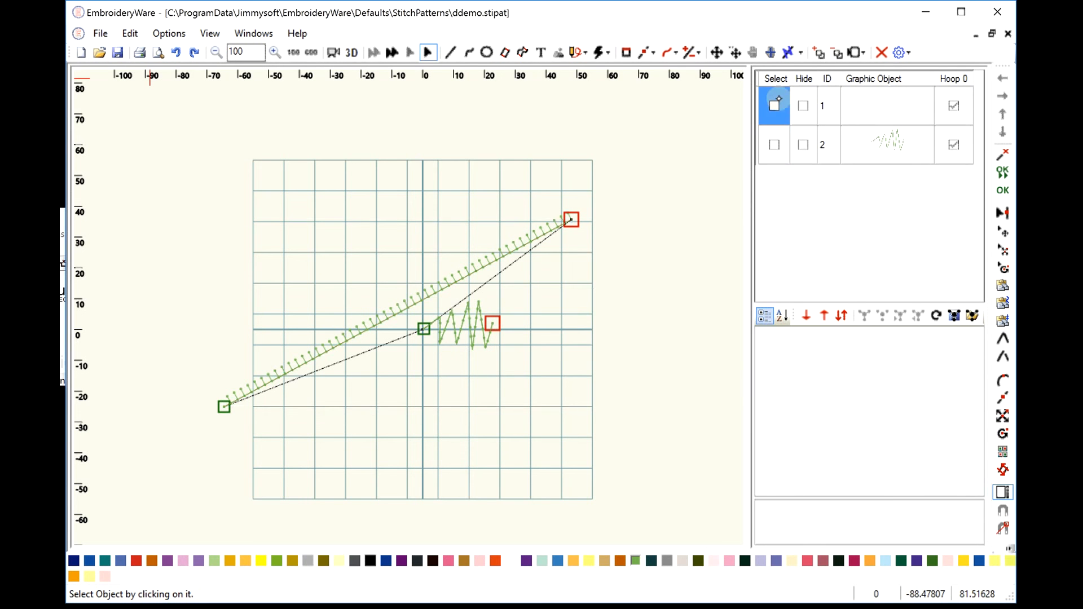
click(775, 104)
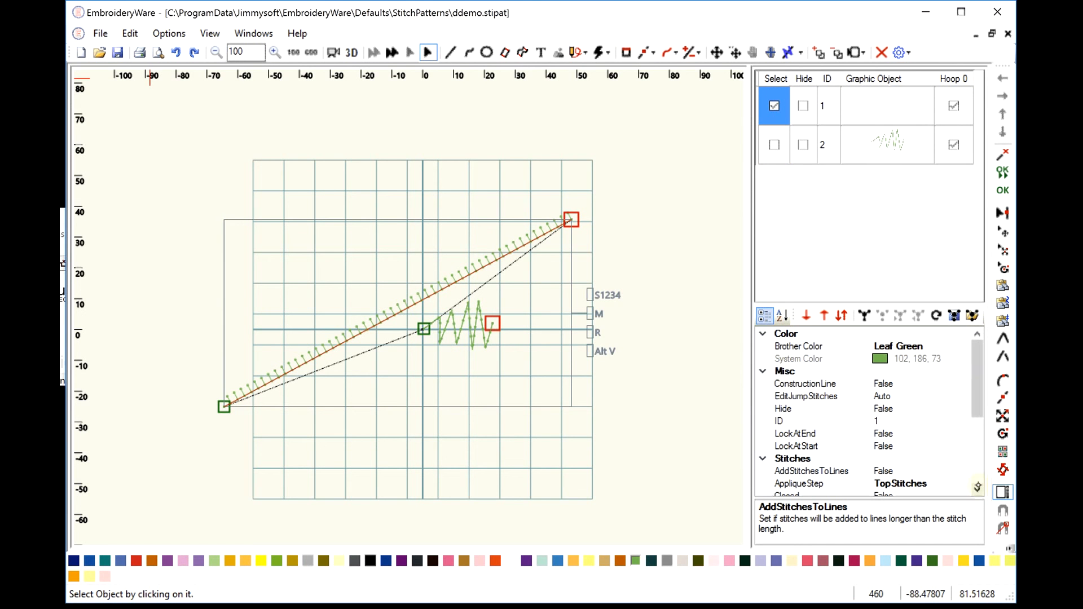
scroll(978, 389, down, 4)
click(965, 433)
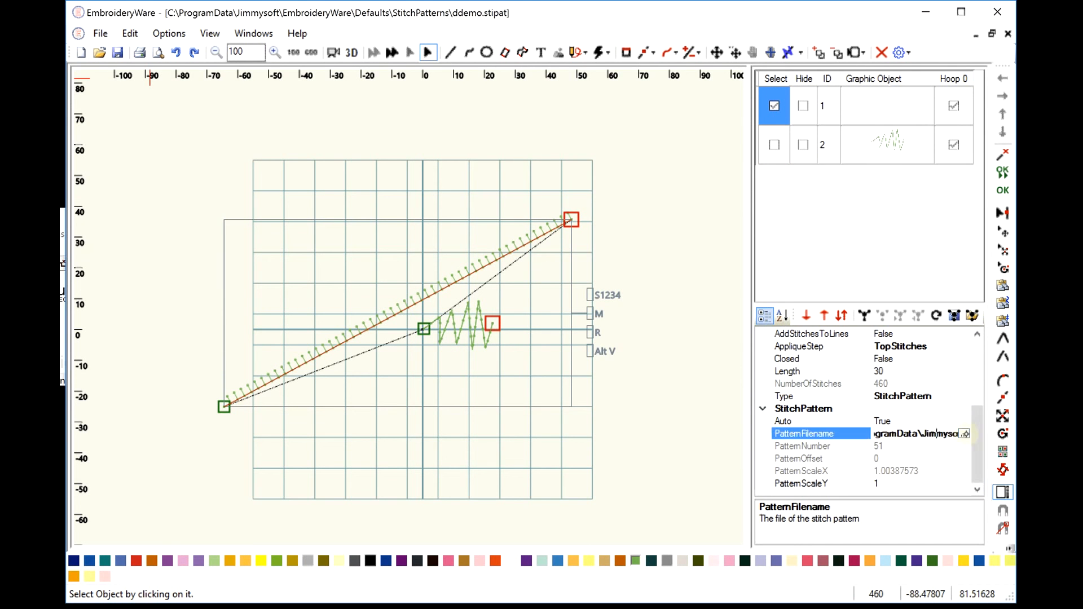
click(966, 434)
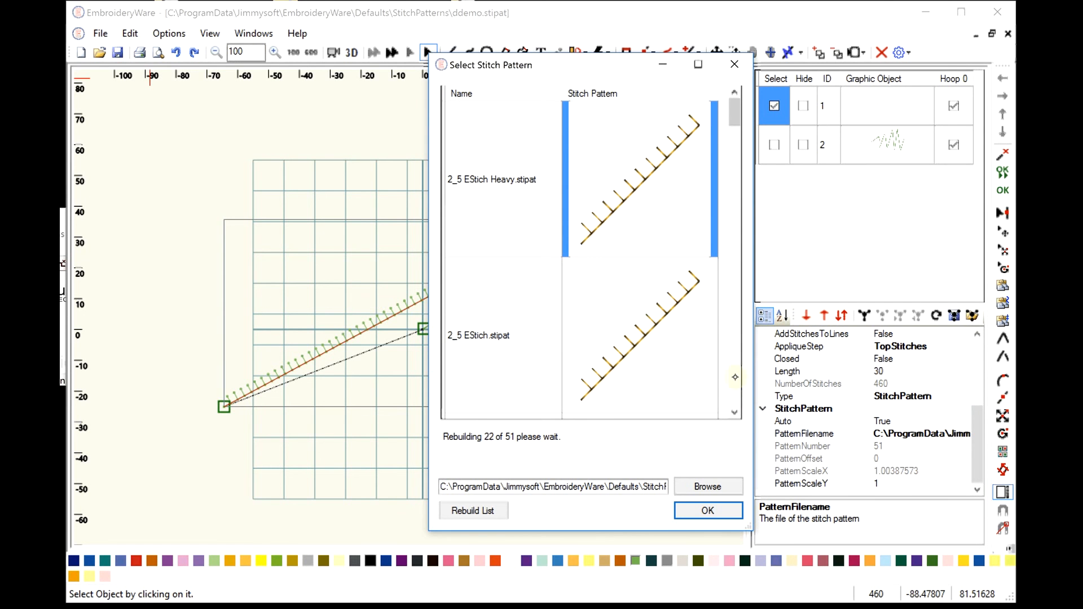
click(736, 377)
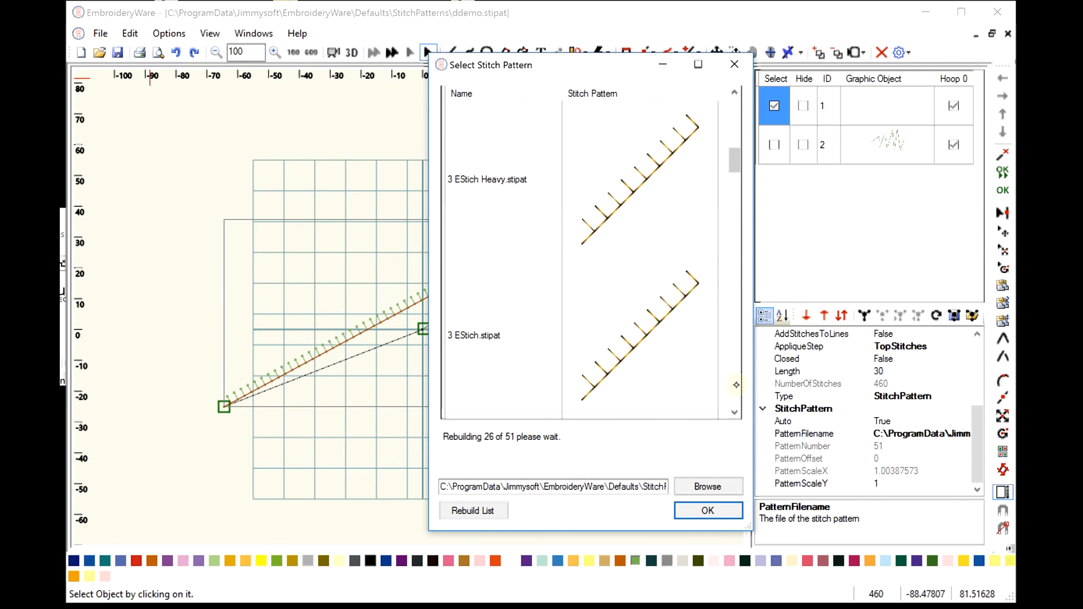
click(737, 386)
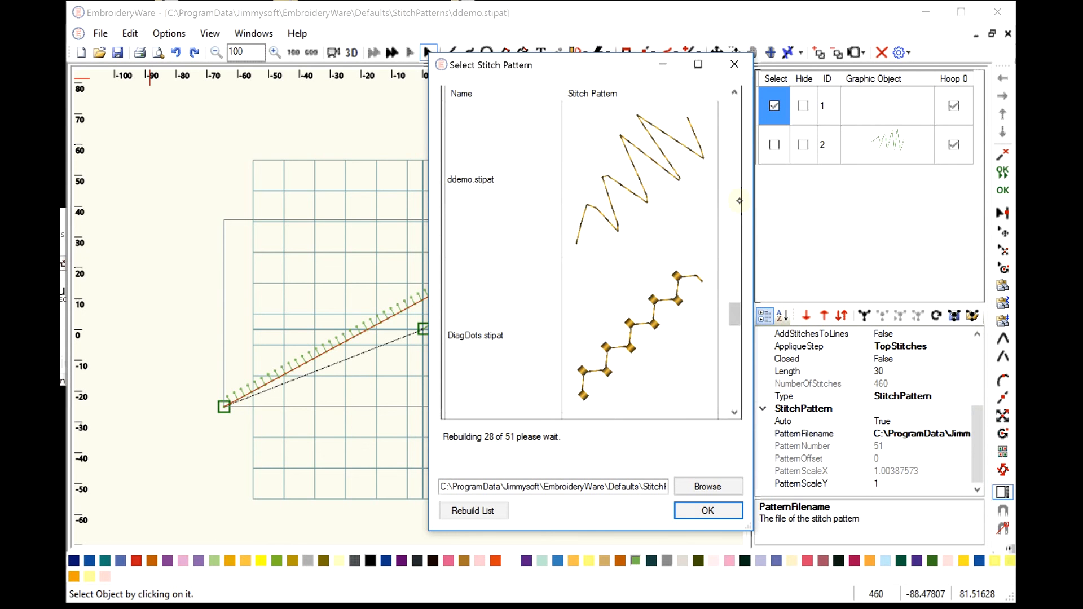
click(650, 174)
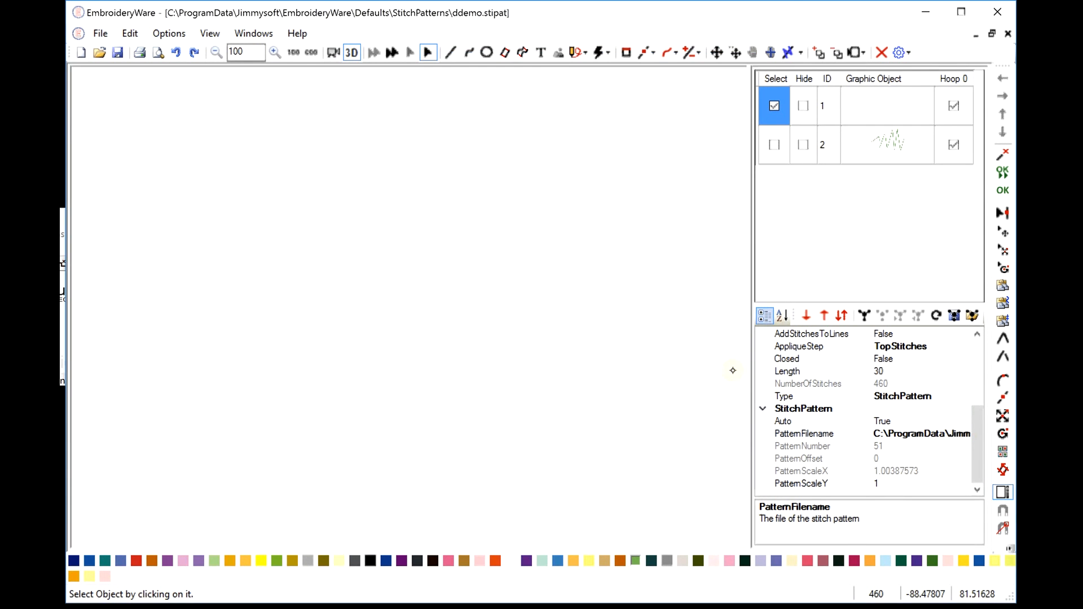
click(965, 434)
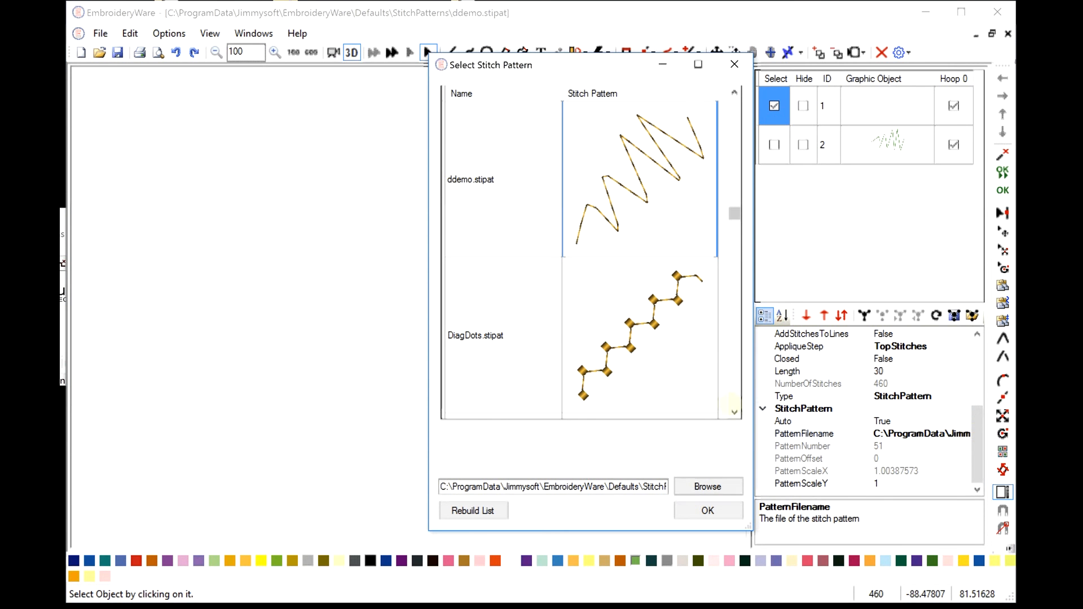
click(641, 158)
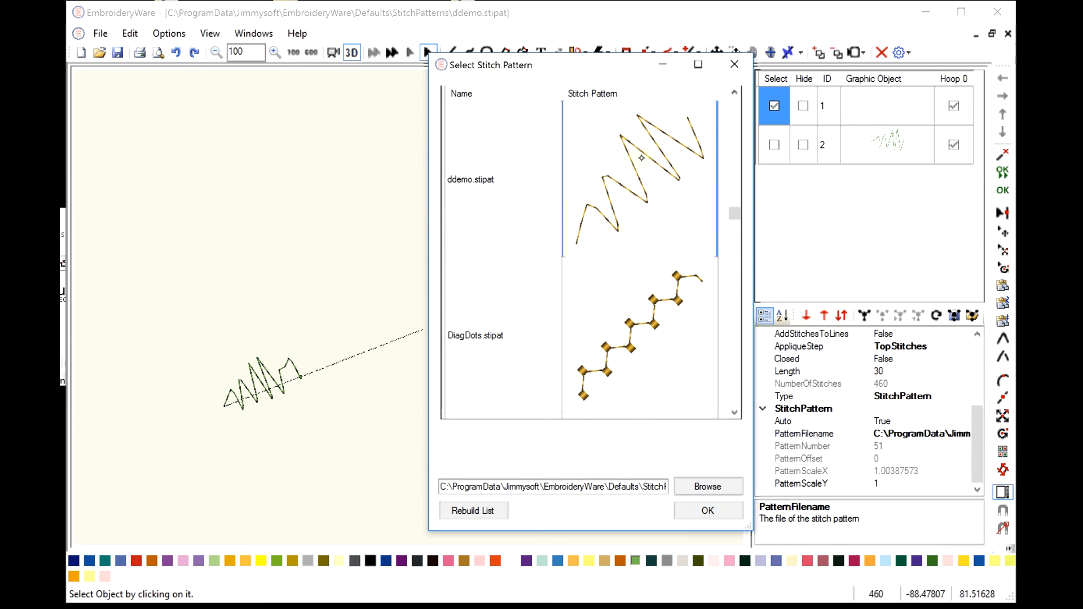
click(708, 510)
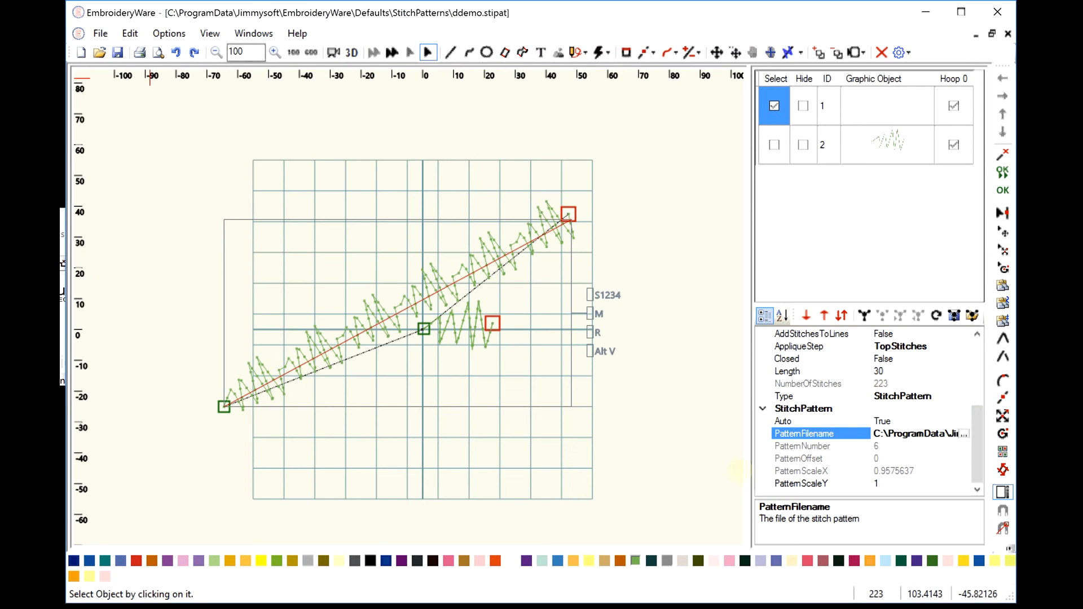
- Display the design in the 3D stitch view and look through the available file export formats
click(352, 52)
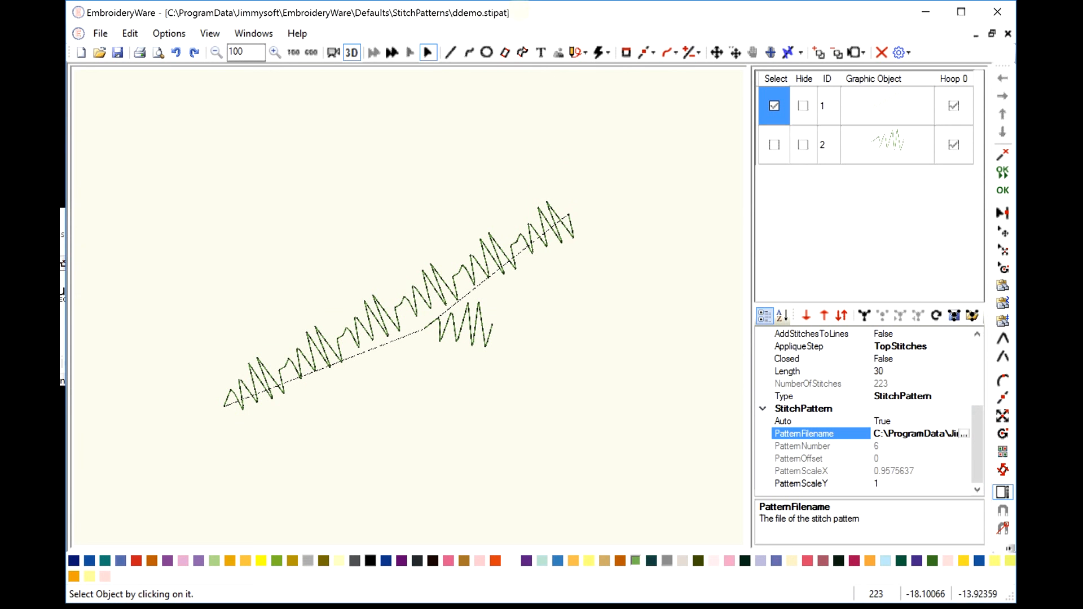
click(102, 34)
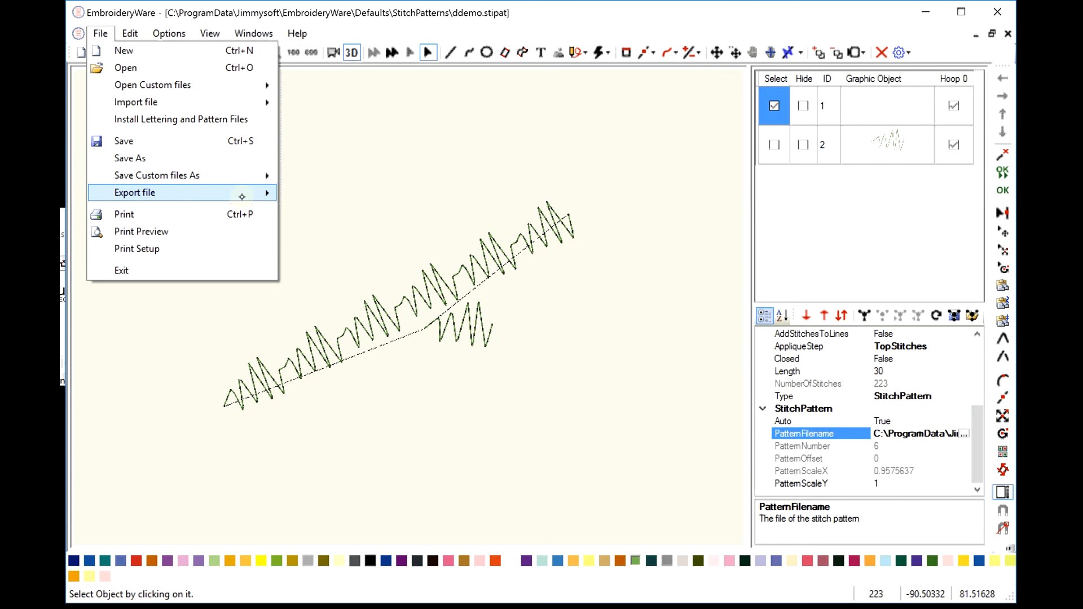
mouse_move(242, 196)
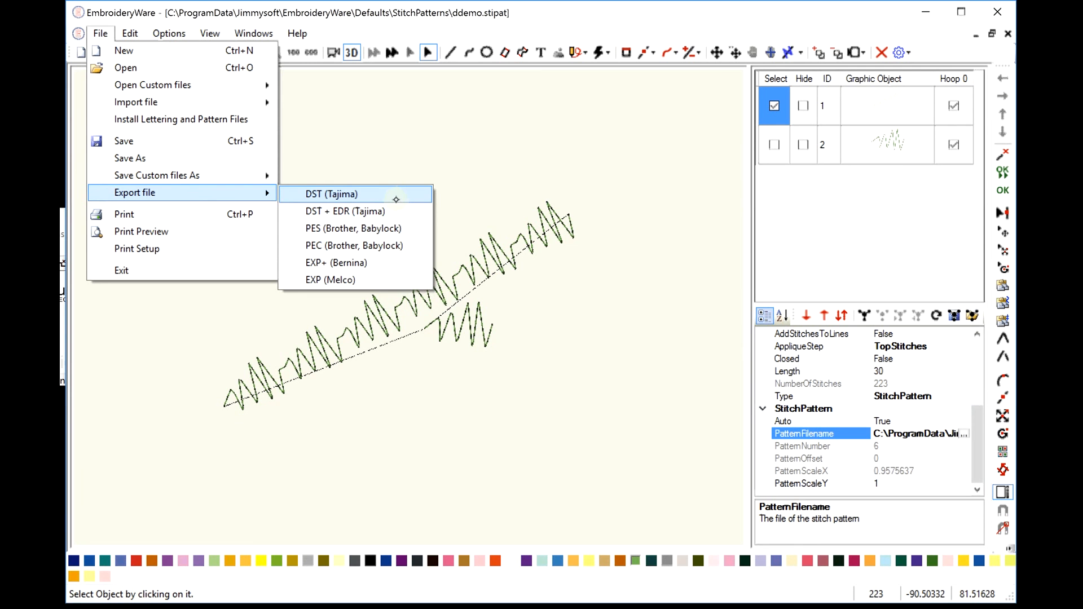
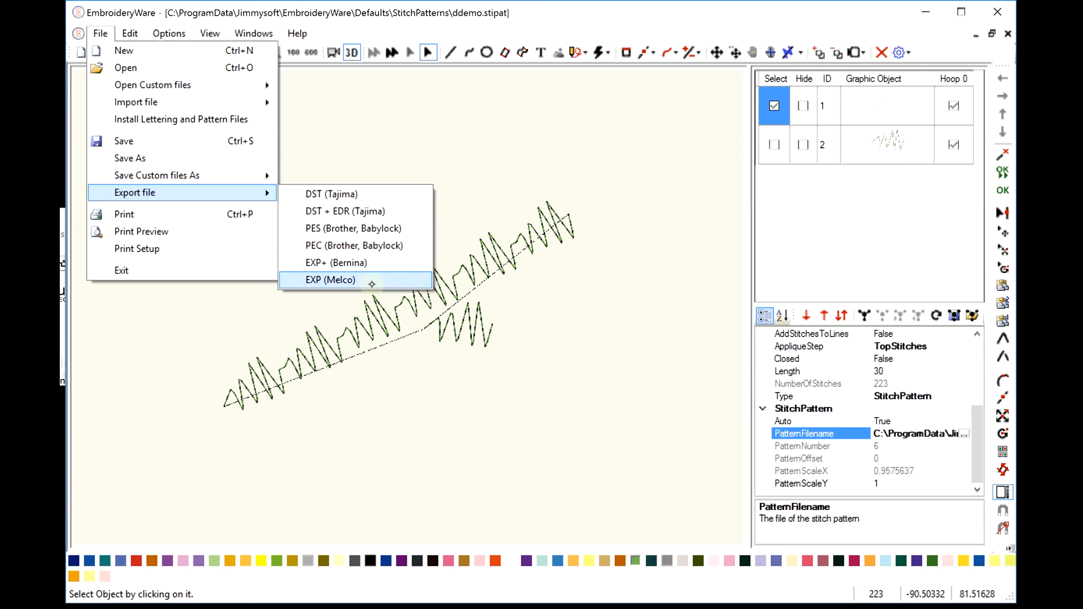
- Return from the 3D stitch view to the normal design view and deselect all objects
click(355, 151)
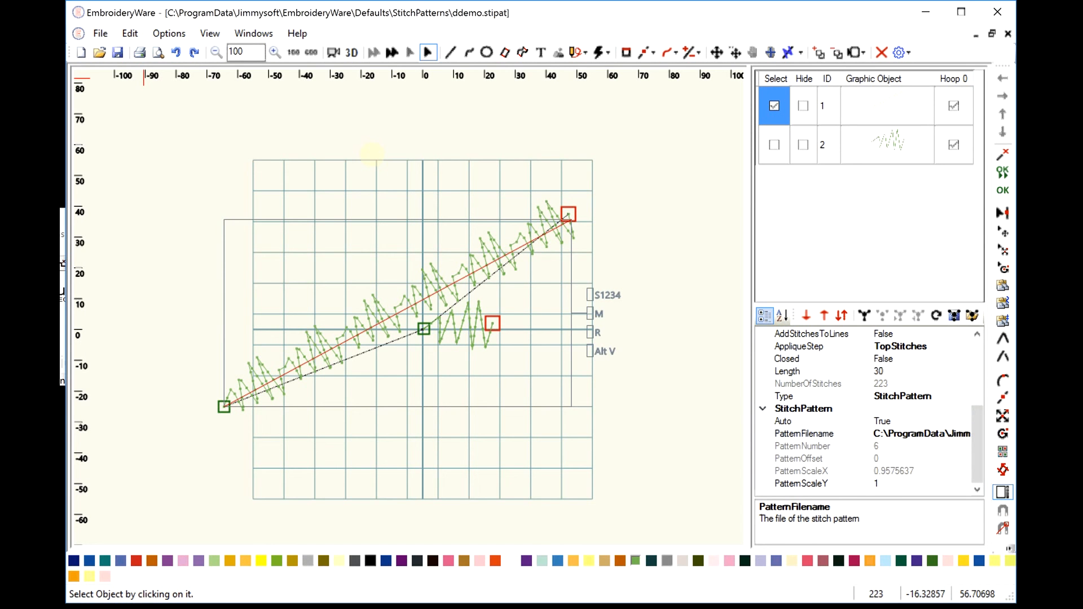
click(371, 153)
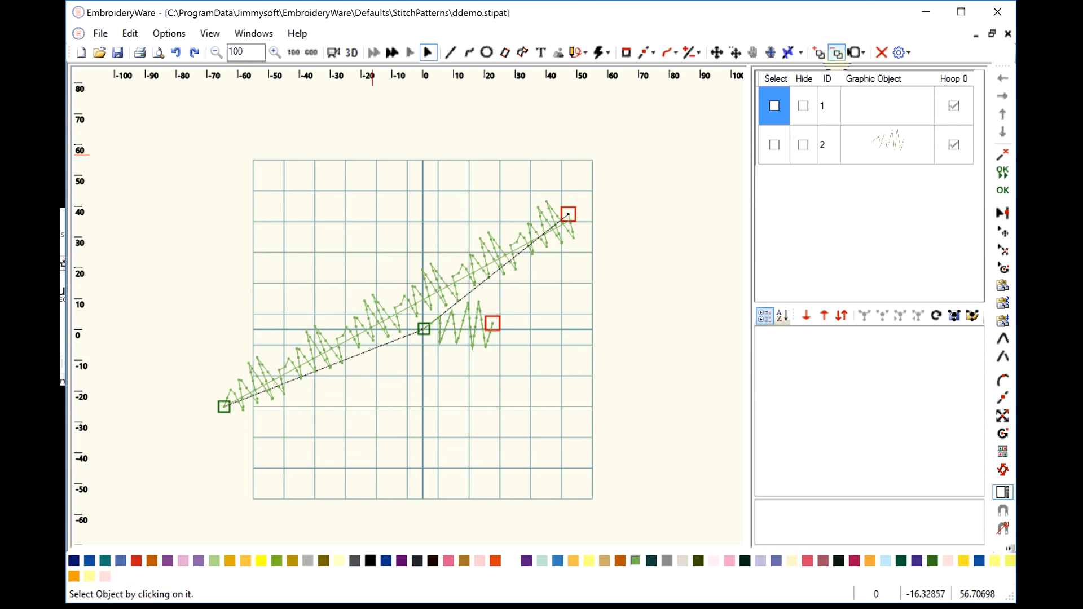
click(782, 90)
click(774, 107)
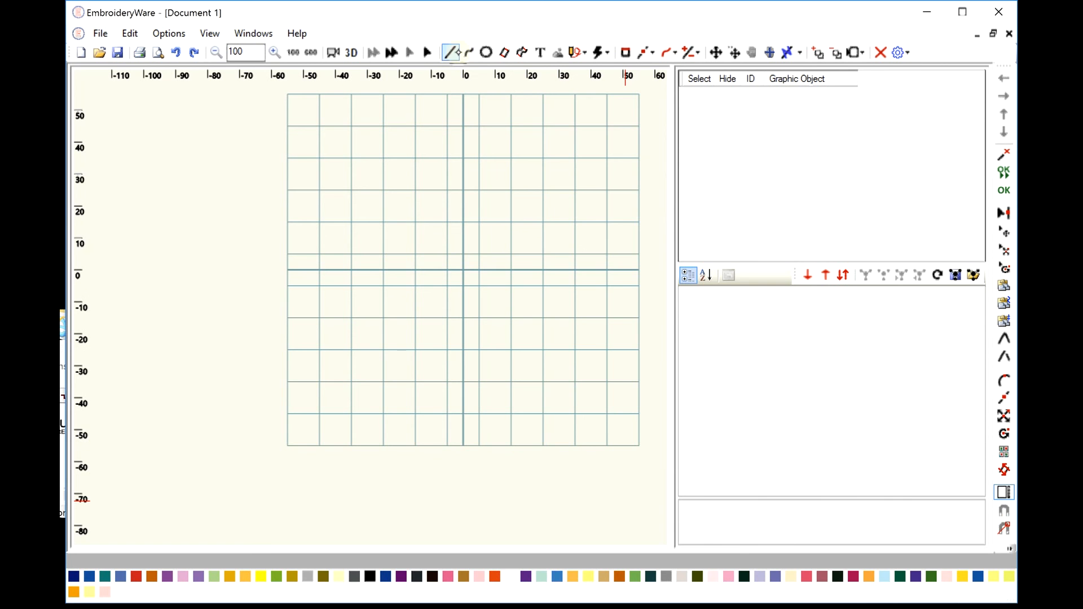
click(450, 52)
click(348, 259)
click(423, 167)
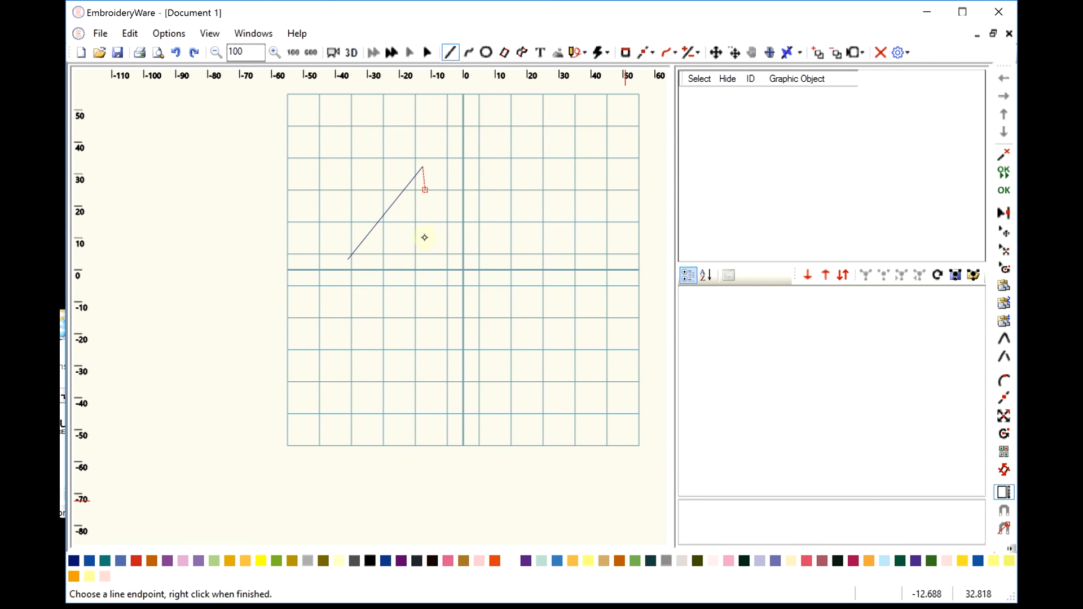
click(428, 268)
click(481, 167)
click(492, 261)
click(533, 181)
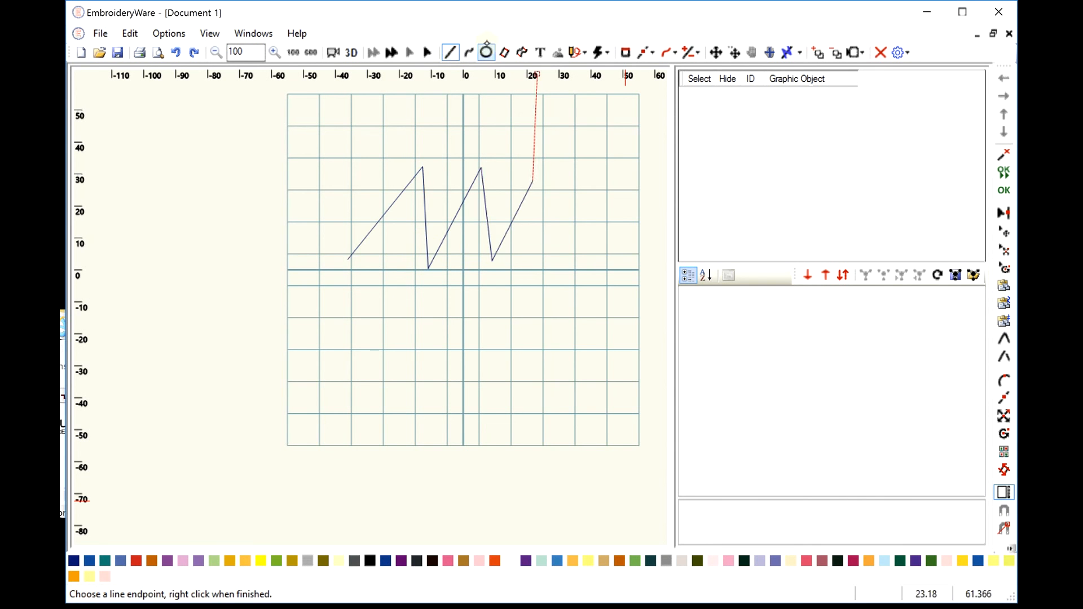
- Draw four separate circles spread over the grid's four quadrants, each about 31 to 43 units in diameter
click(486, 52)
click(567, 204)
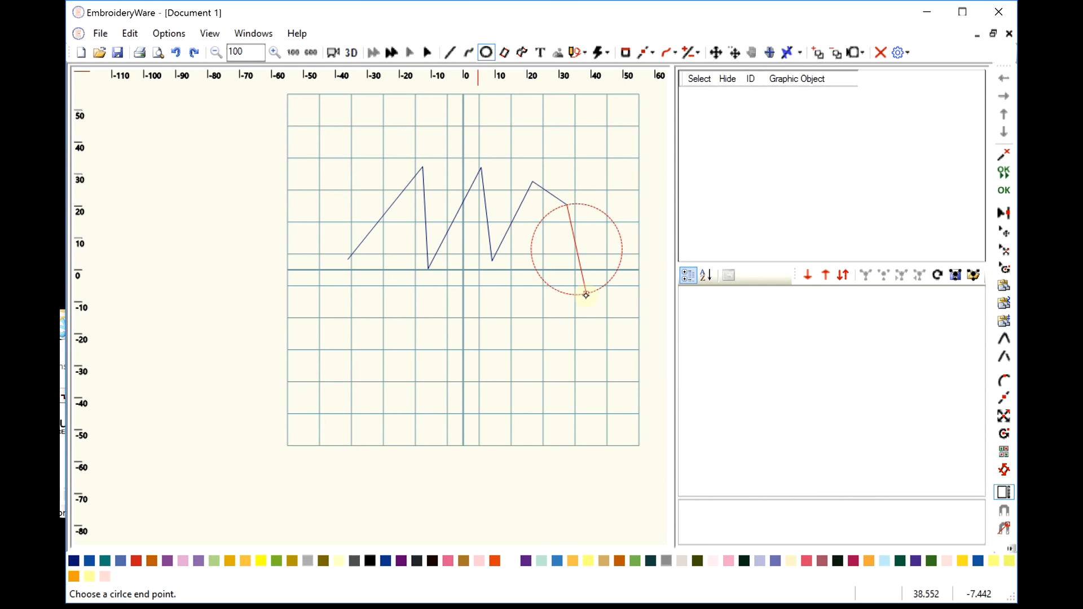
click(587, 294)
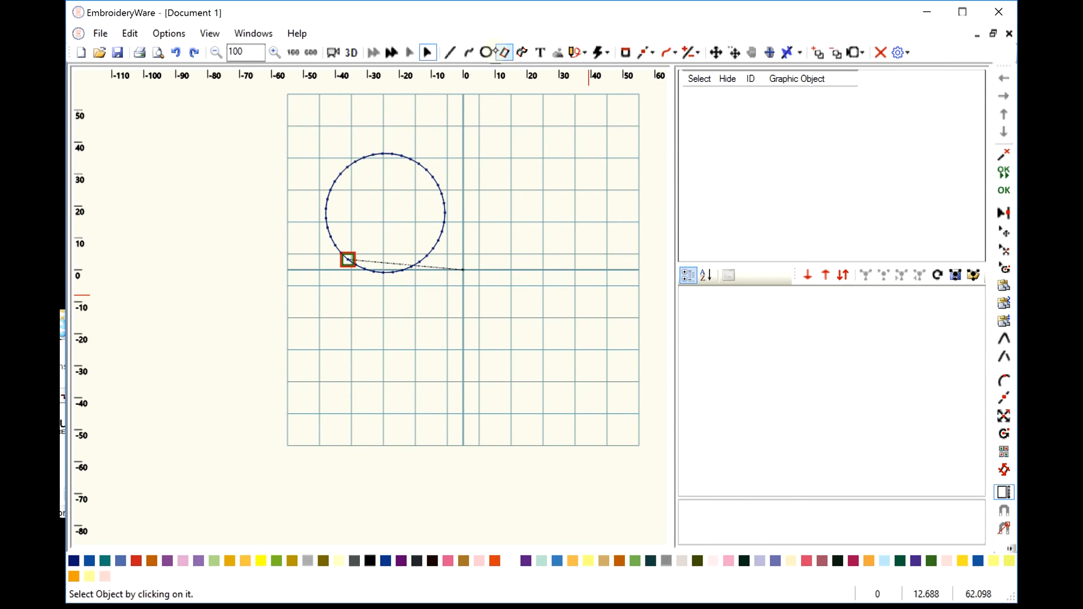
click(486, 52)
click(504, 226)
click(602, 244)
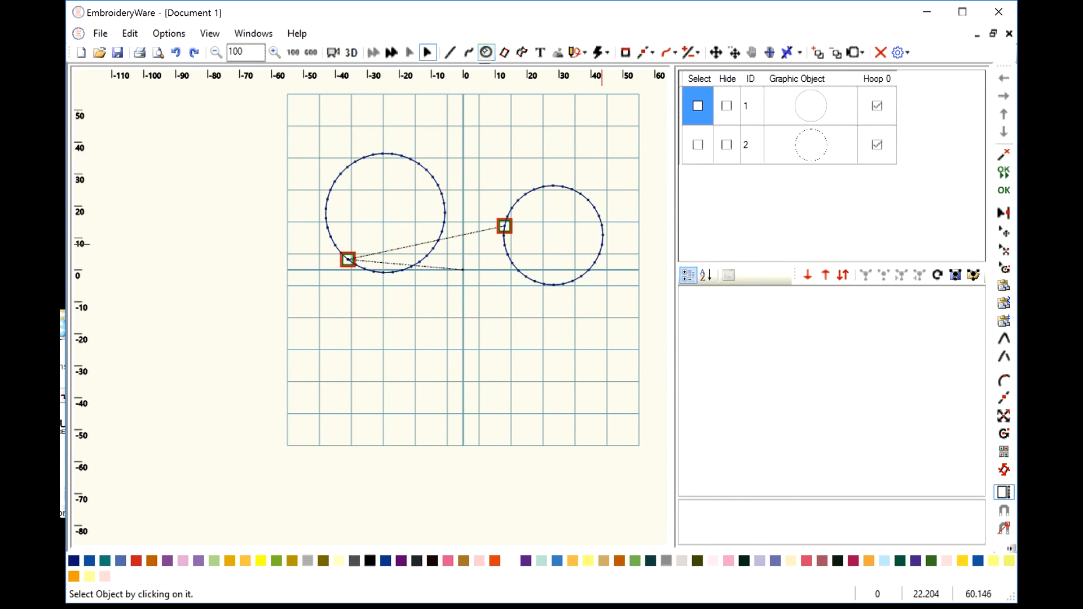
click(532, 334)
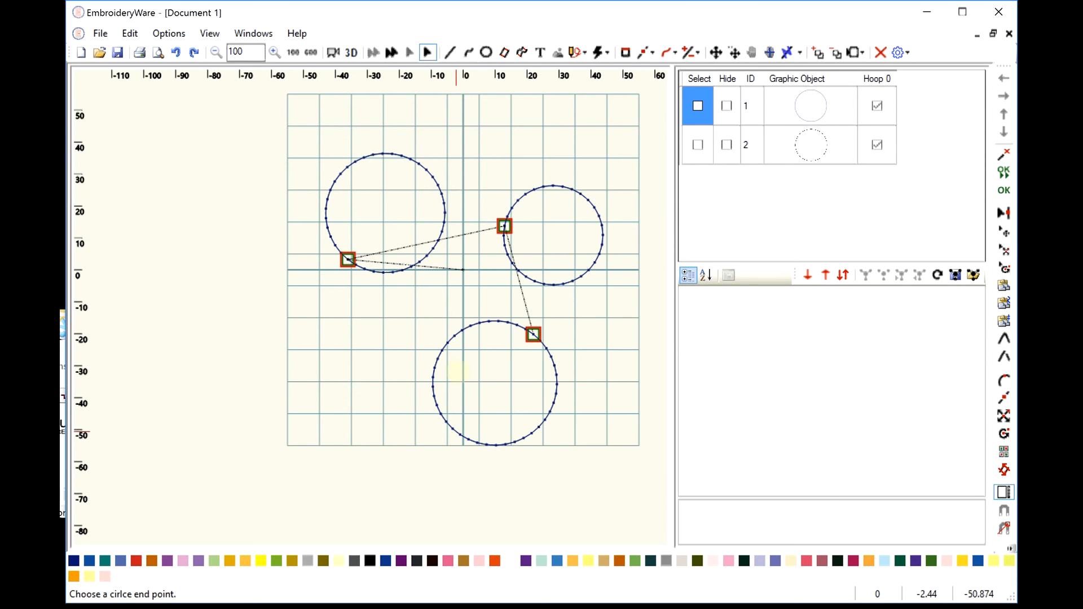
click(486, 52)
click(333, 405)
click(274, 345)
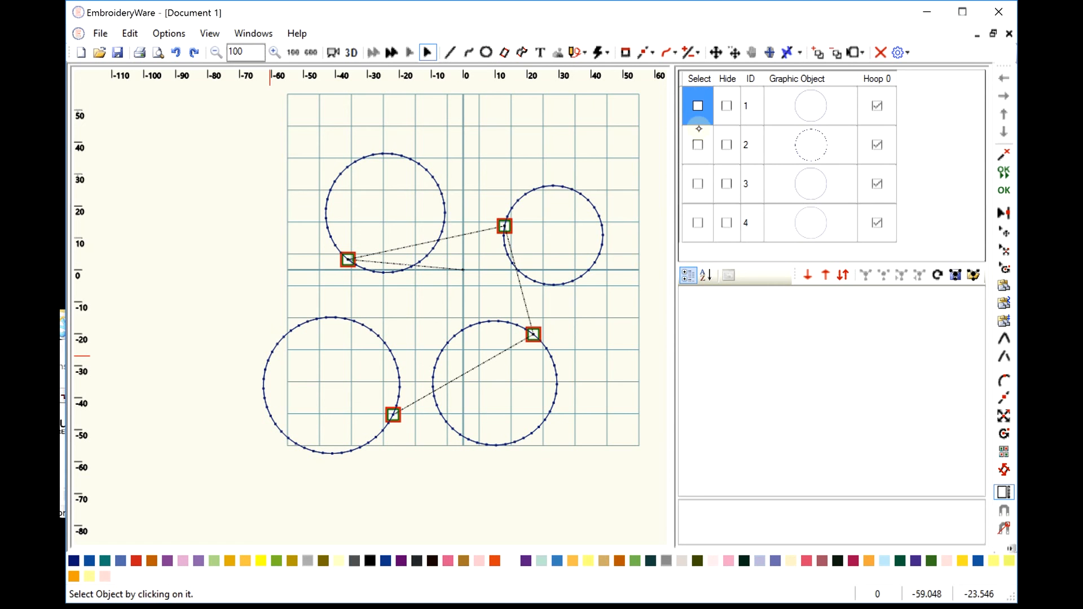
- Select all four circles and convert them to Fill TopStitches
click(699, 121)
click(699, 144)
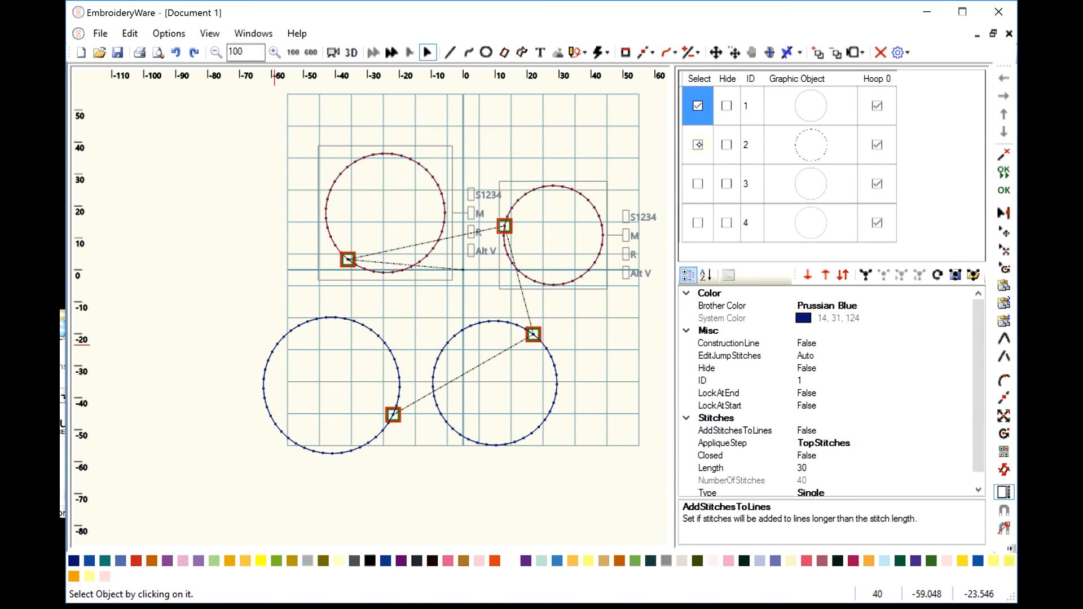
click(699, 183)
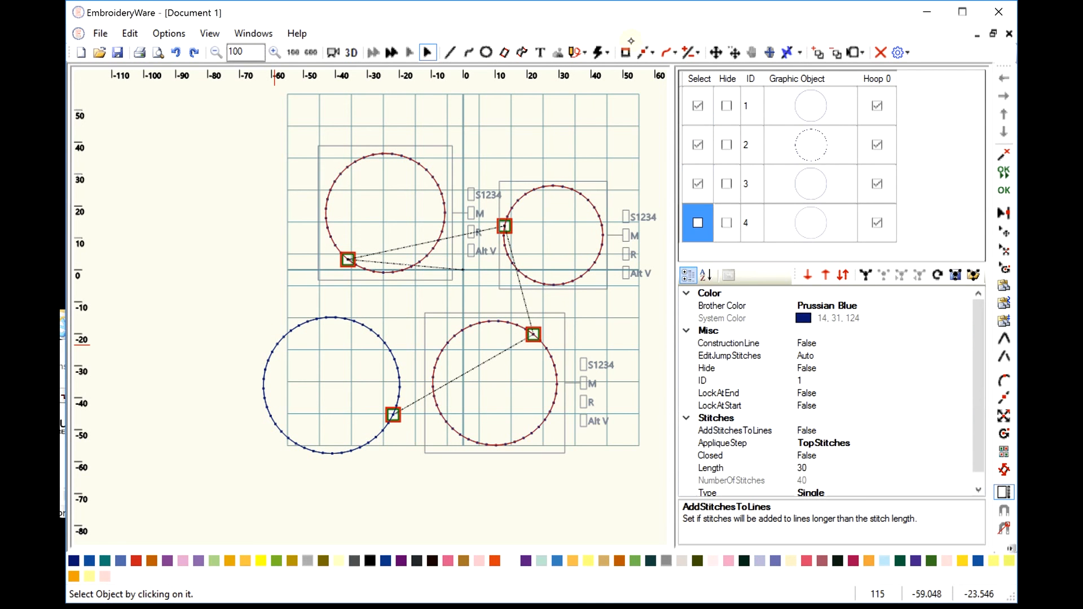
click(700, 222)
click(607, 52)
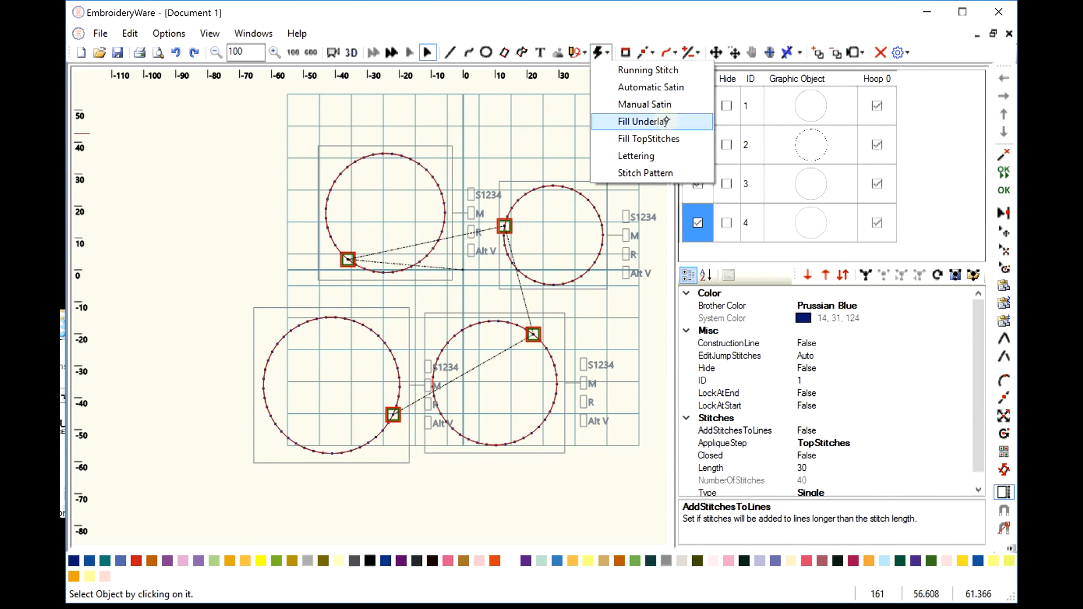
click(644, 122)
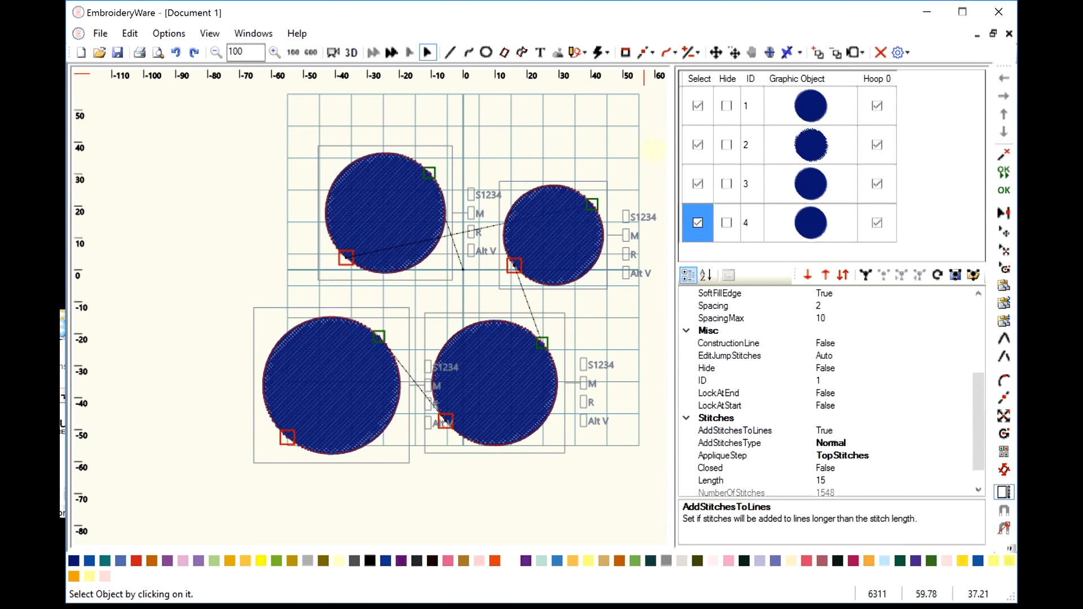
- Select only the object 2 circle, recolour it green and deselect it
click(698, 145)
click(698, 184)
click(698, 223)
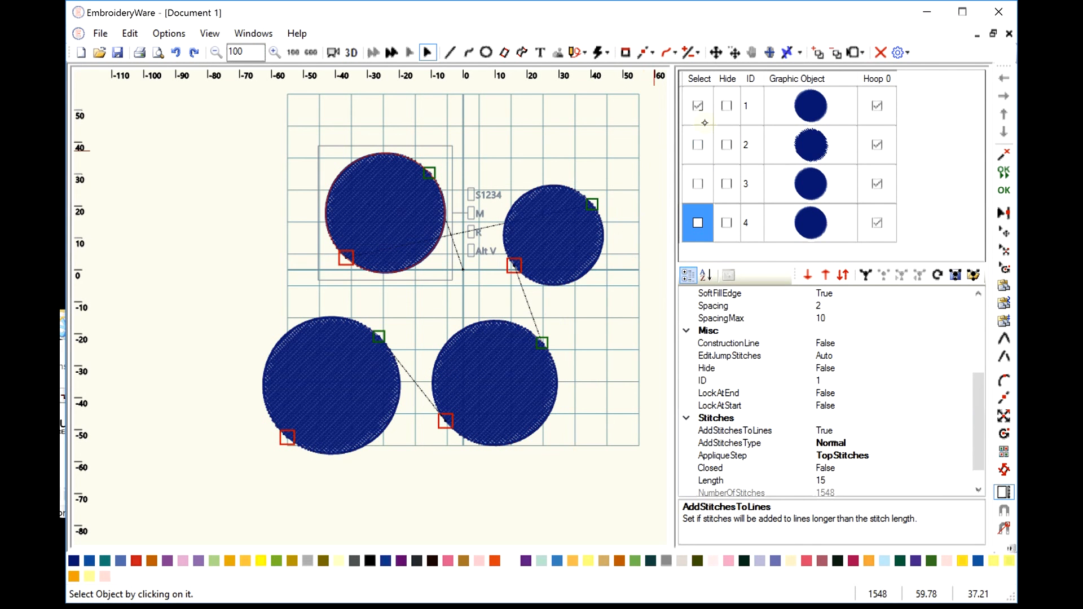
click(698, 106)
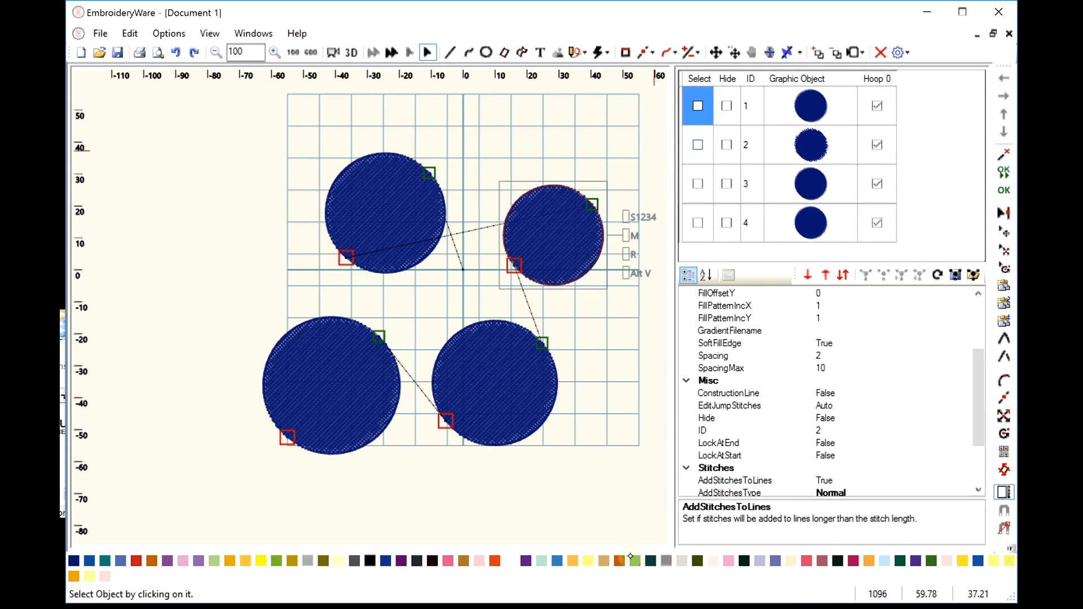
click(635, 560)
click(698, 145)
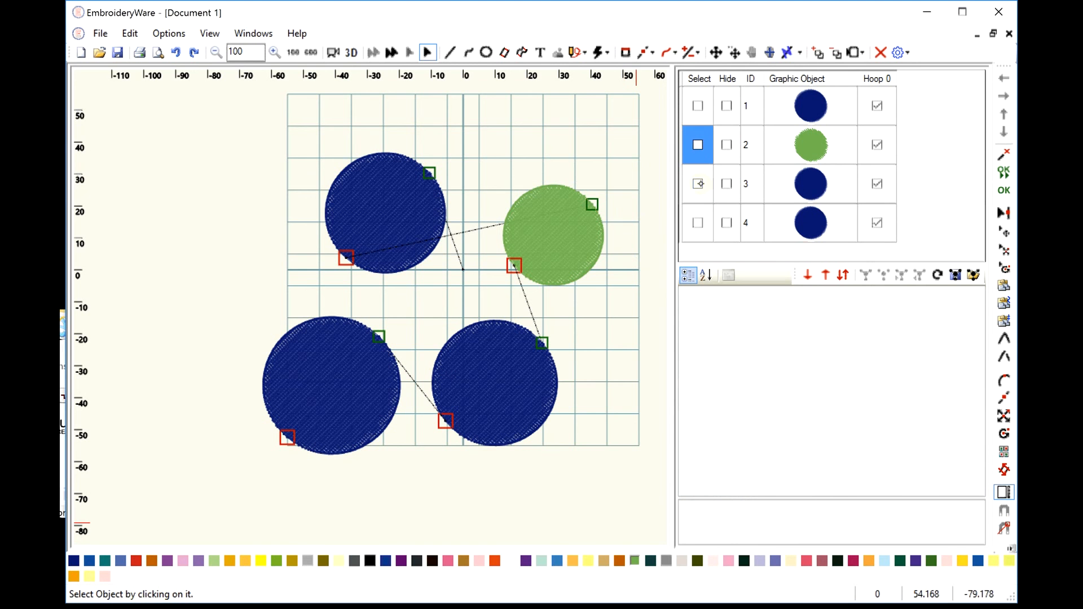
- Recolour the object 3 circle orange and the object 4 circle silver, leaving nothing selected
click(698, 184)
click(495, 560)
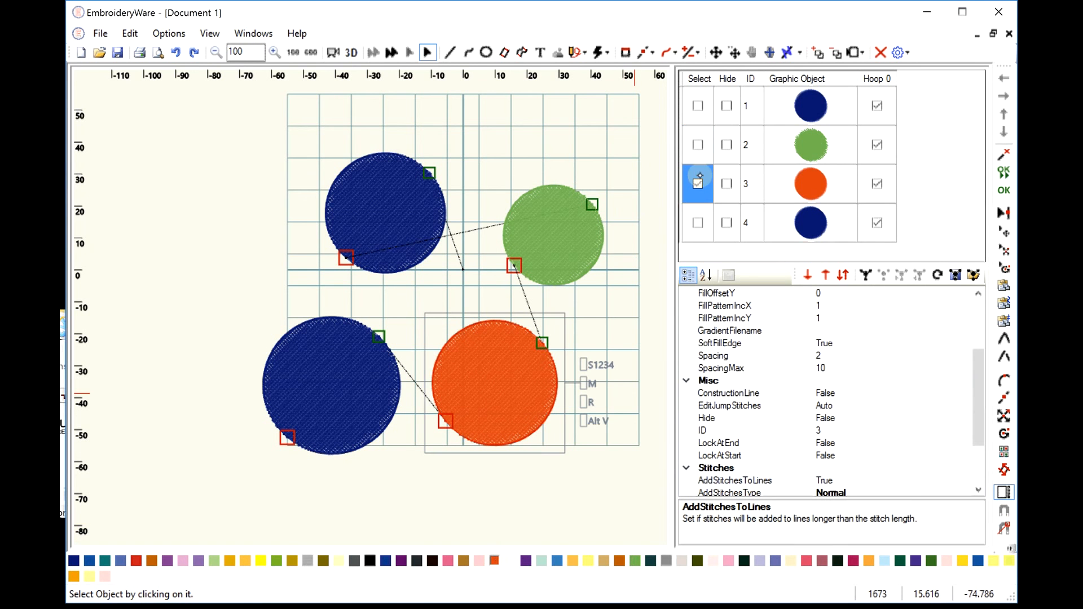
click(698, 180)
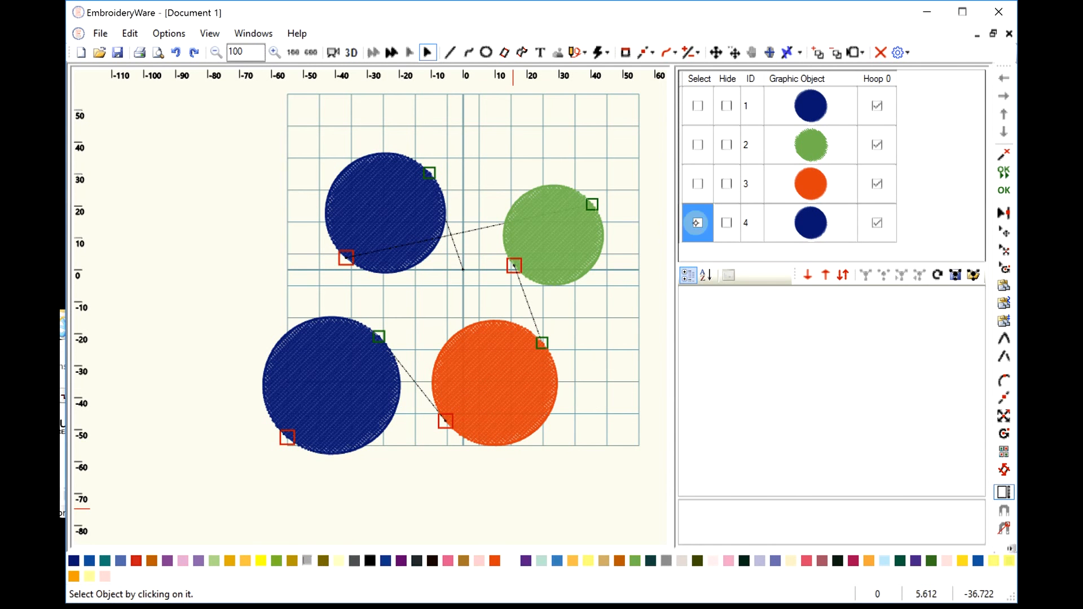
click(698, 223)
click(308, 561)
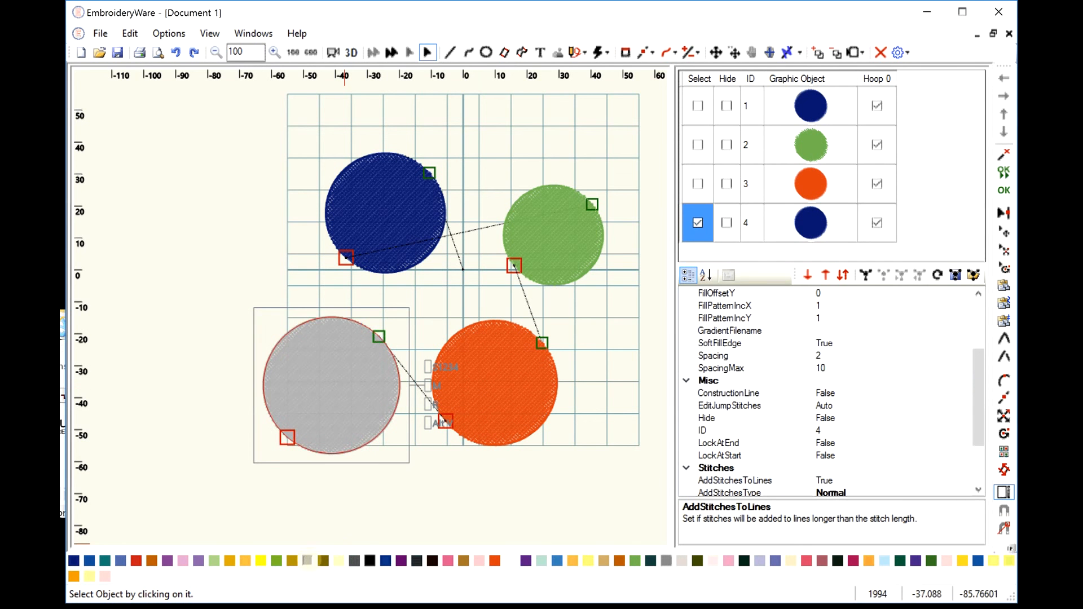
click(698, 224)
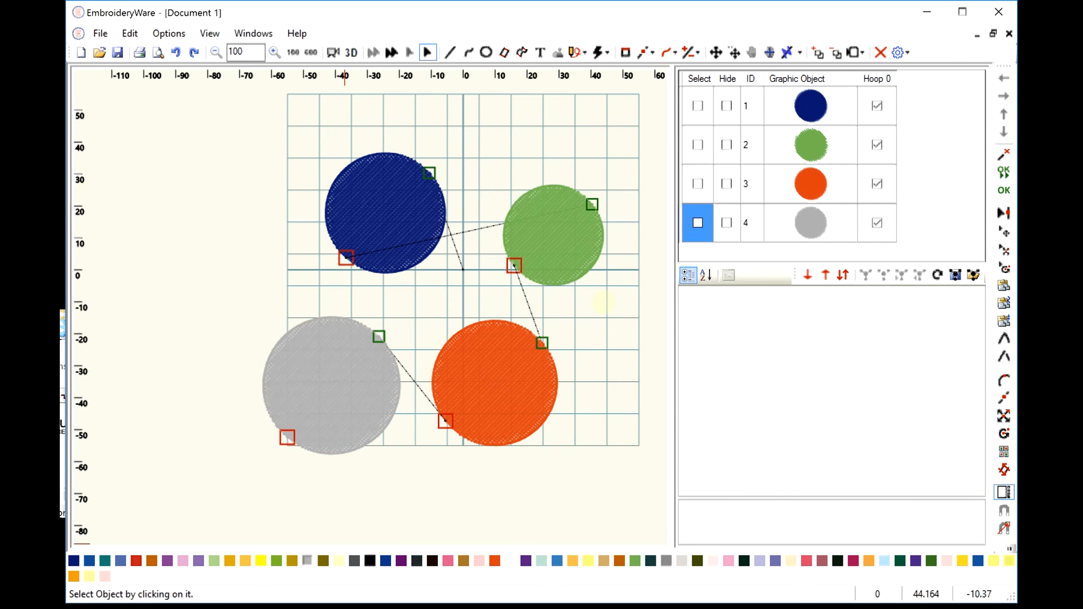
- Reorder the graphic objects so the stitching sequence runs orange, silver, green and blue circle
click(845, 276)
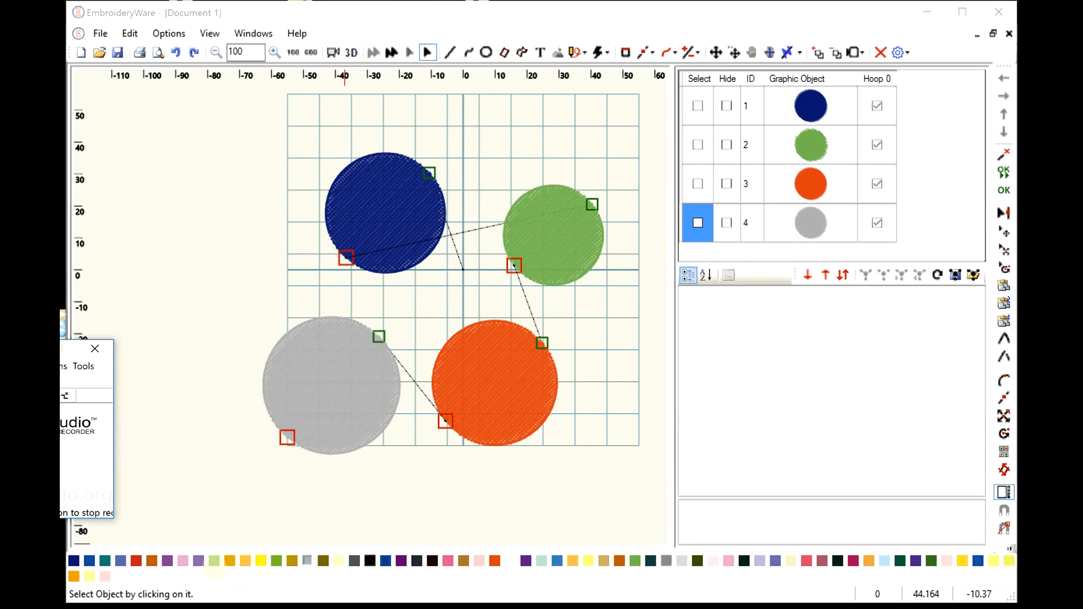
click(806, 241)
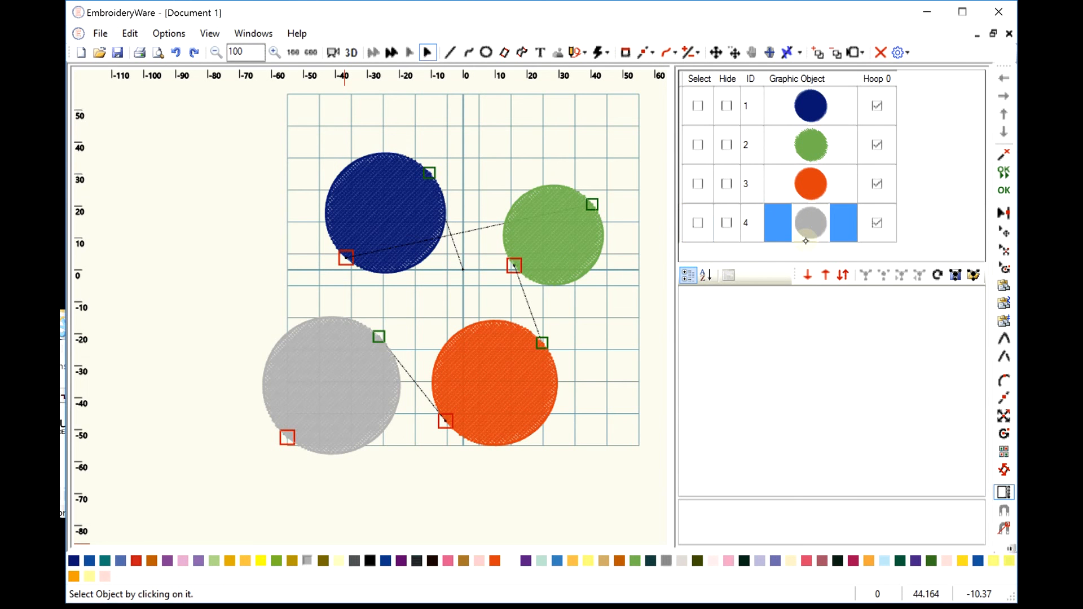
click(843, 275)
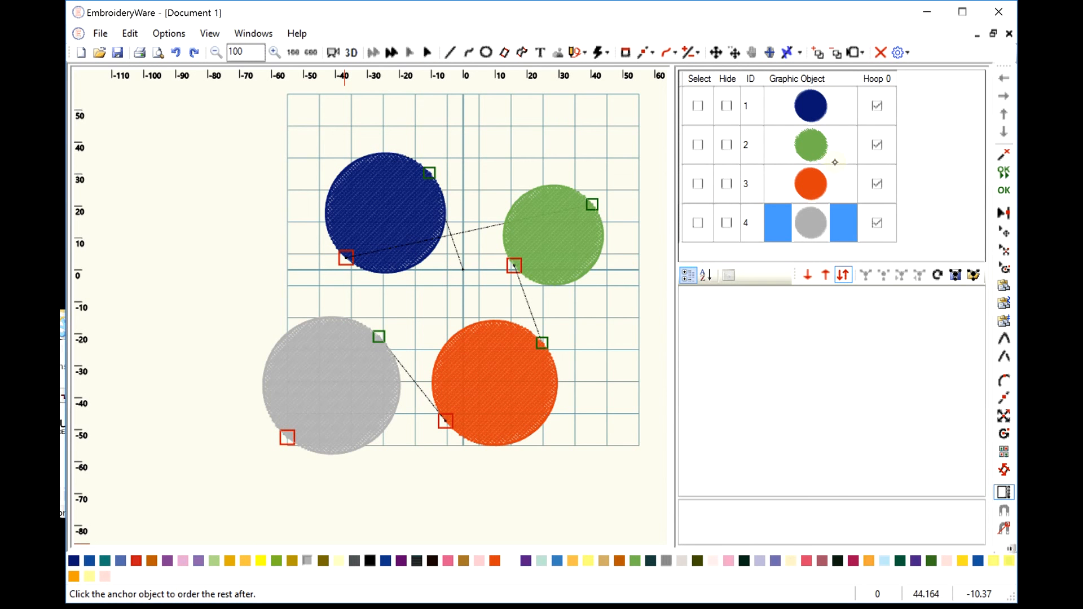
click(812, 180)
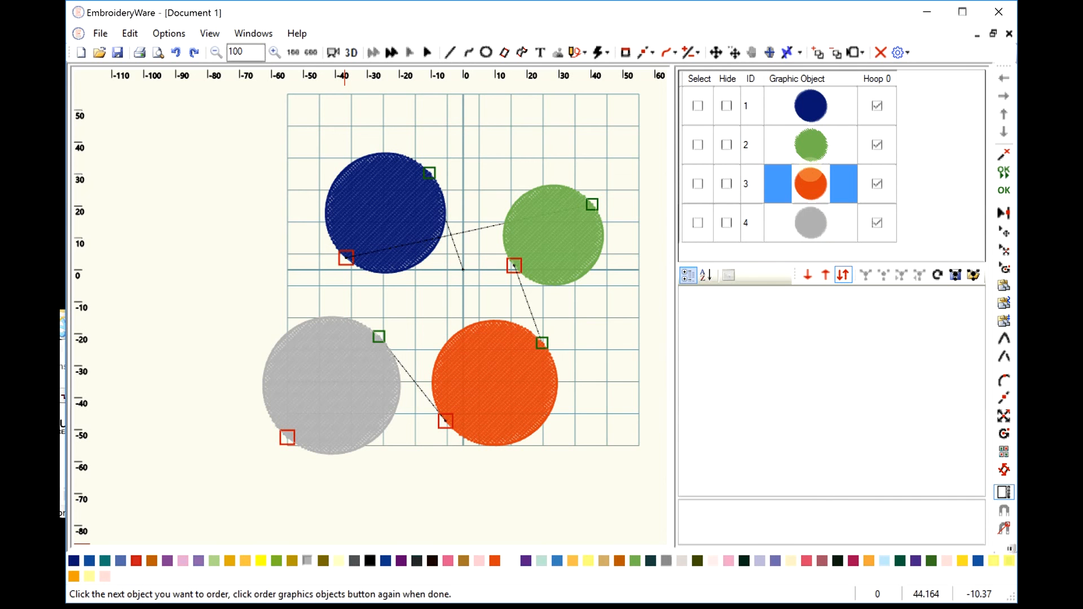
click(814, 220)
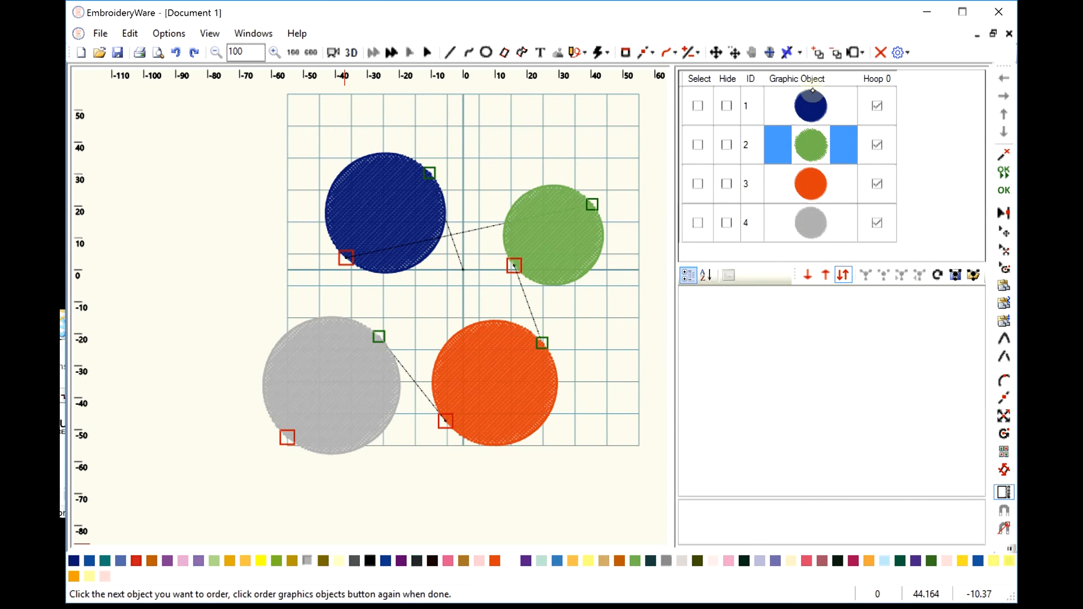
click(843, 272)
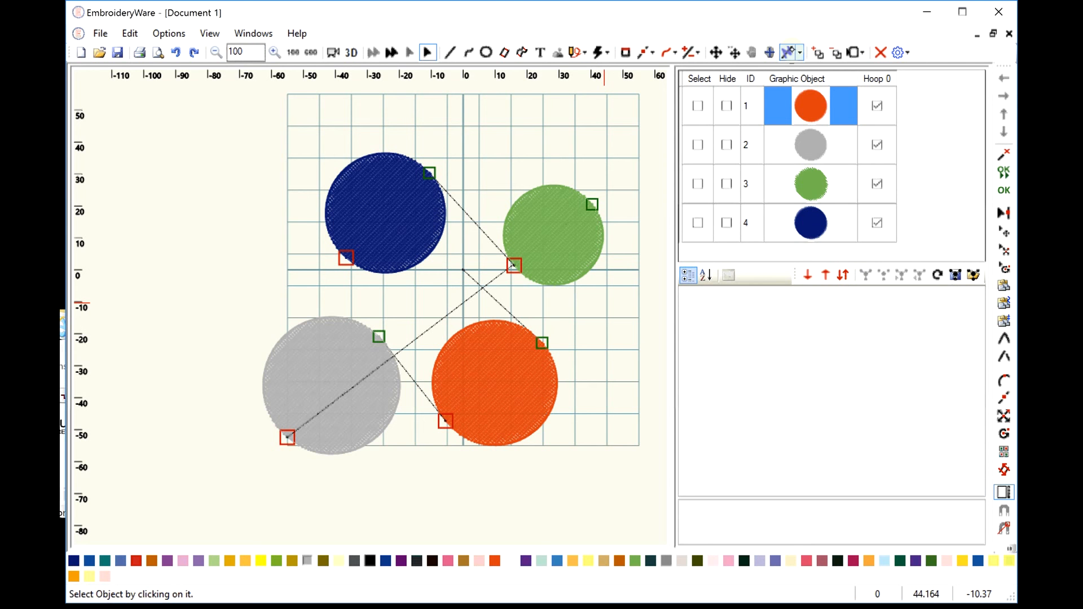
- Display the Graphic IDs on the circles' start and stop markers
click(787, 52)
click(800, 52)
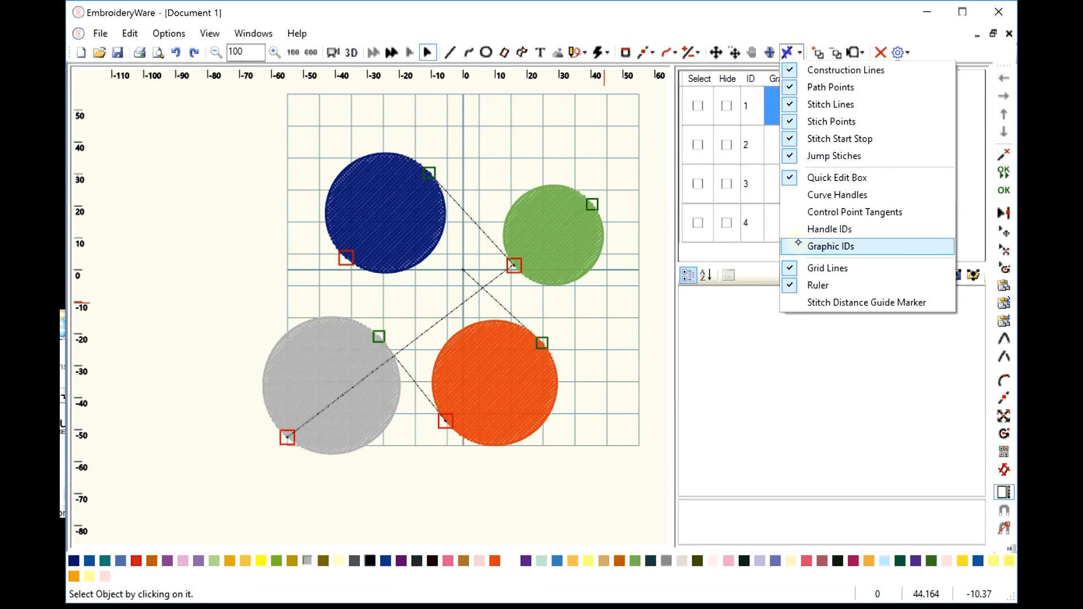
click(799, 244)
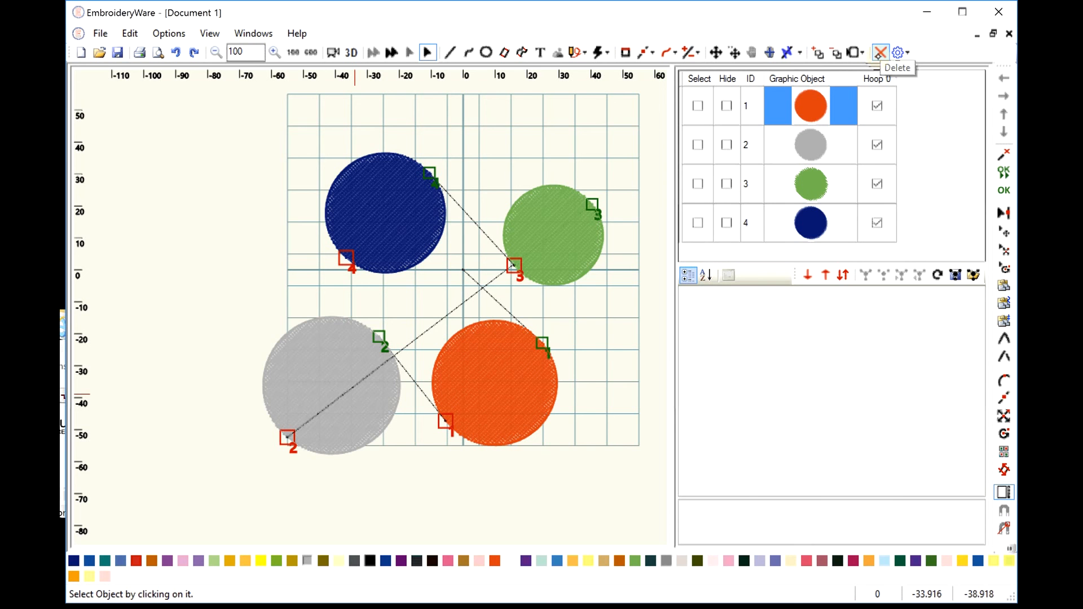
- Delete all four circles and draw an open curve of two joined arcs, about 74 units wide and 76 units high
key(ctrl+a)
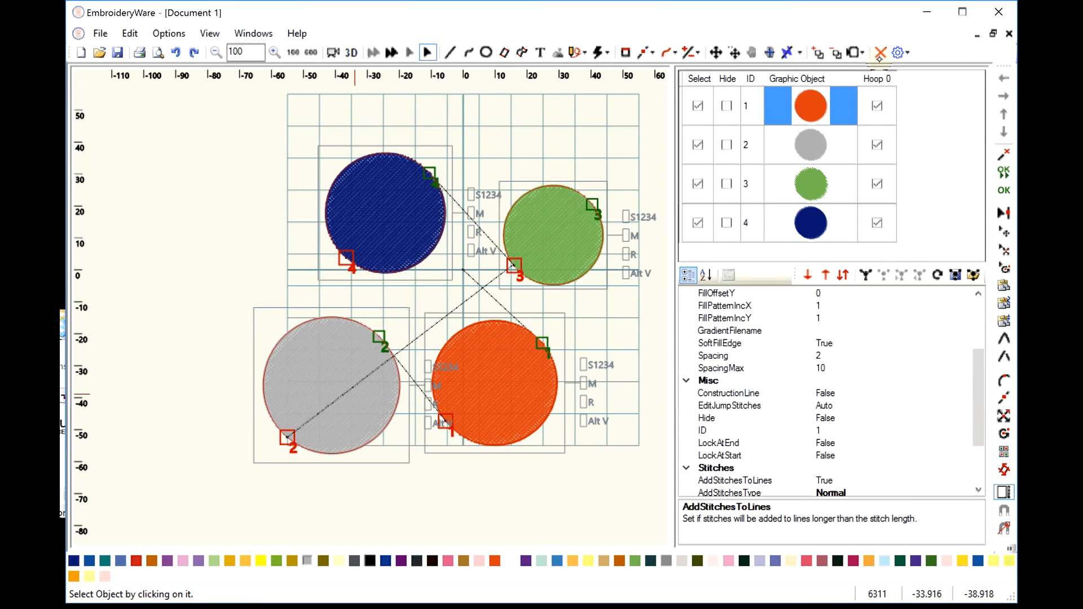
click(880, 53)
click(450, 53)
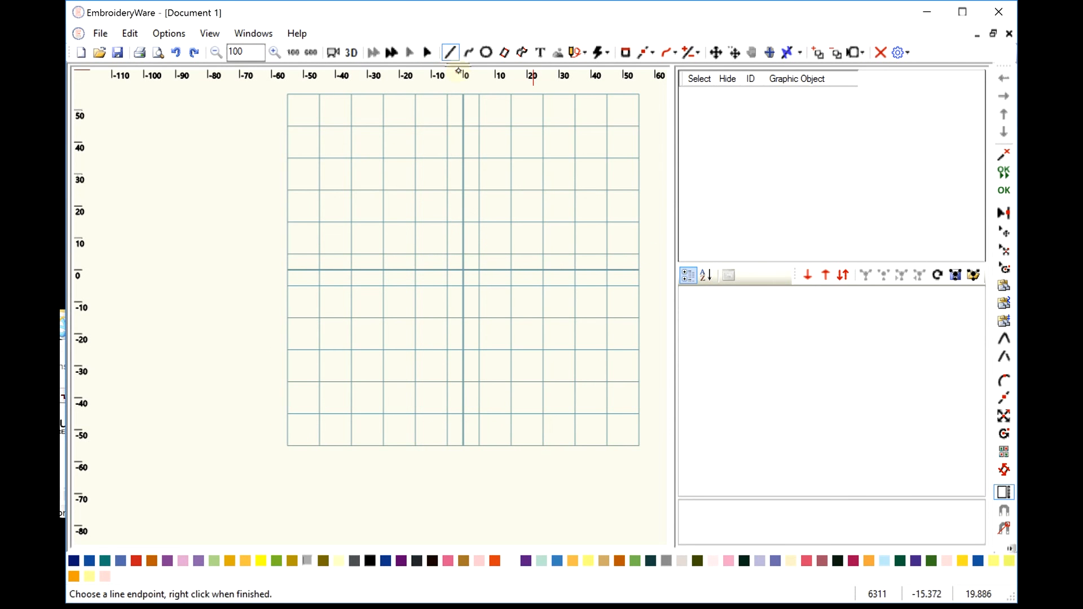
click(468, 53)
click(336, 381)
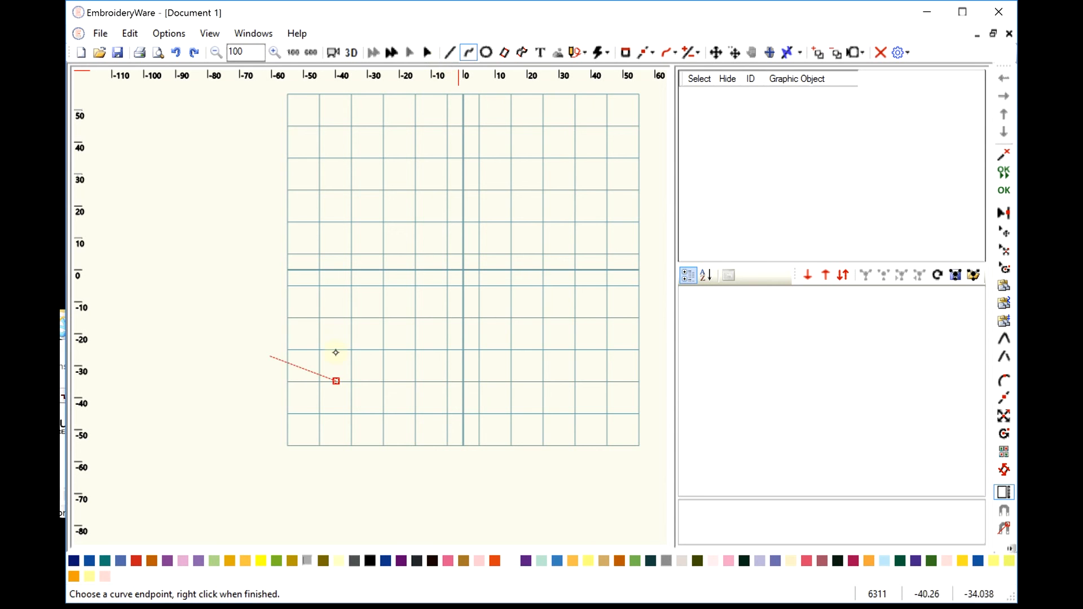
click(379, 254)
click(445, 206)
click(475, 193)
click(601, 219)
click(610, 314)
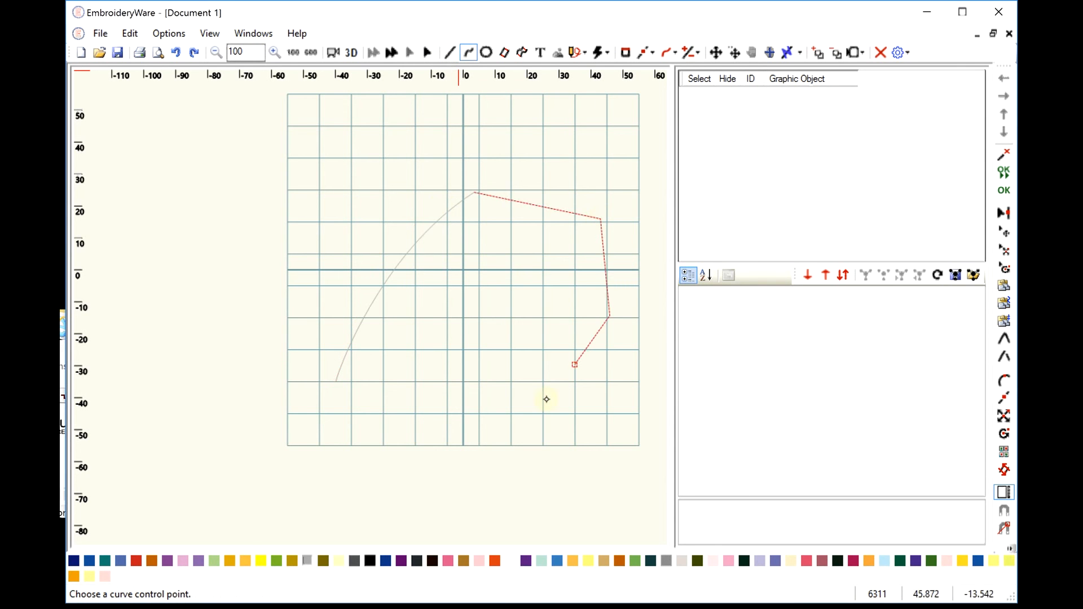
click(491, 436)
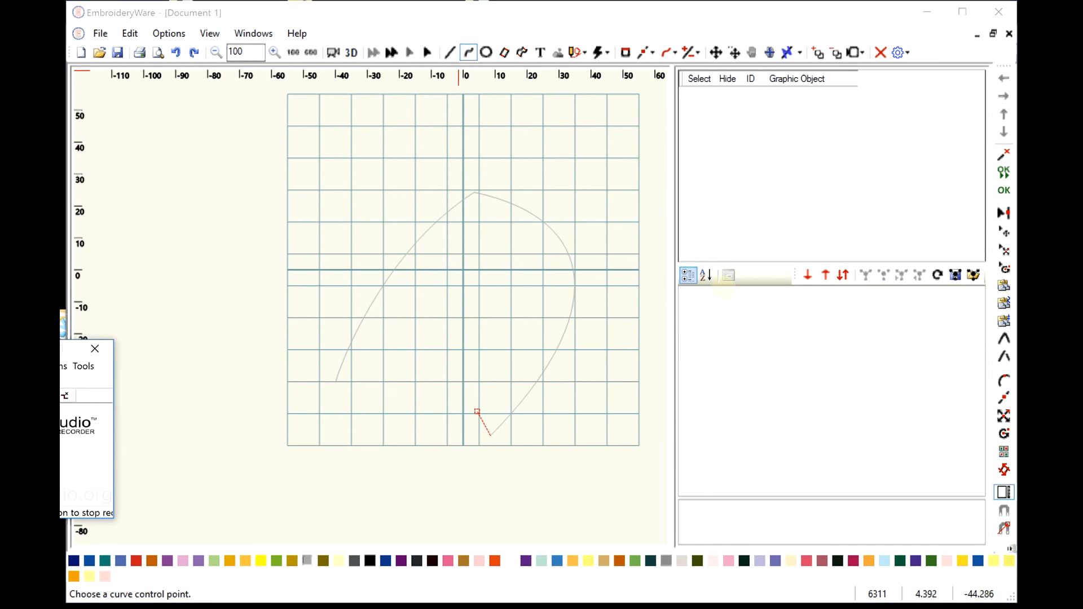
click(1009, 191)
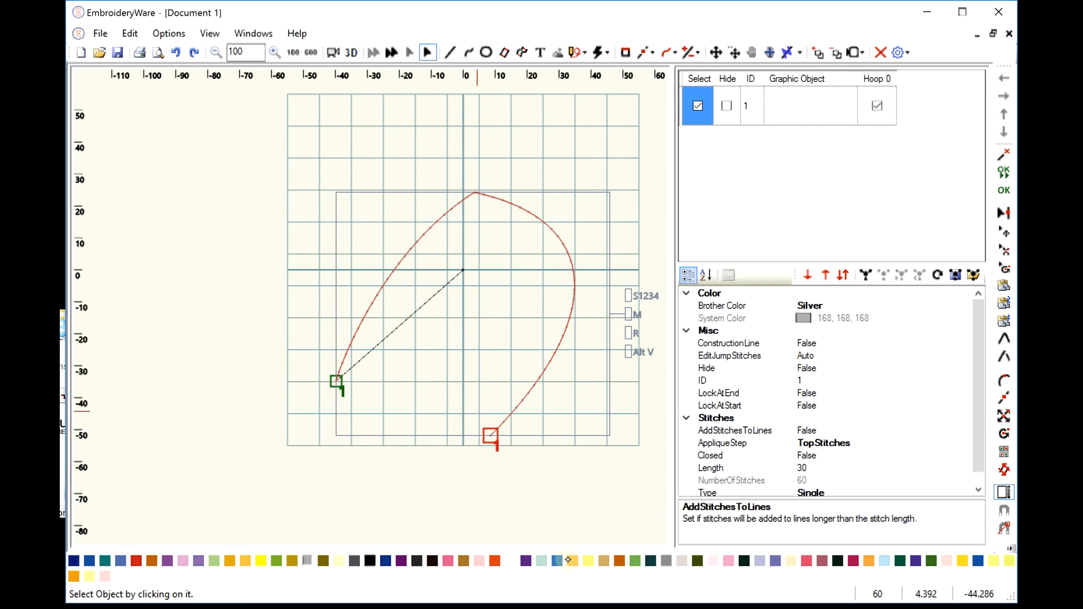
- Recolour the curve Sky Blue and display its curve handles
click(557, 560)
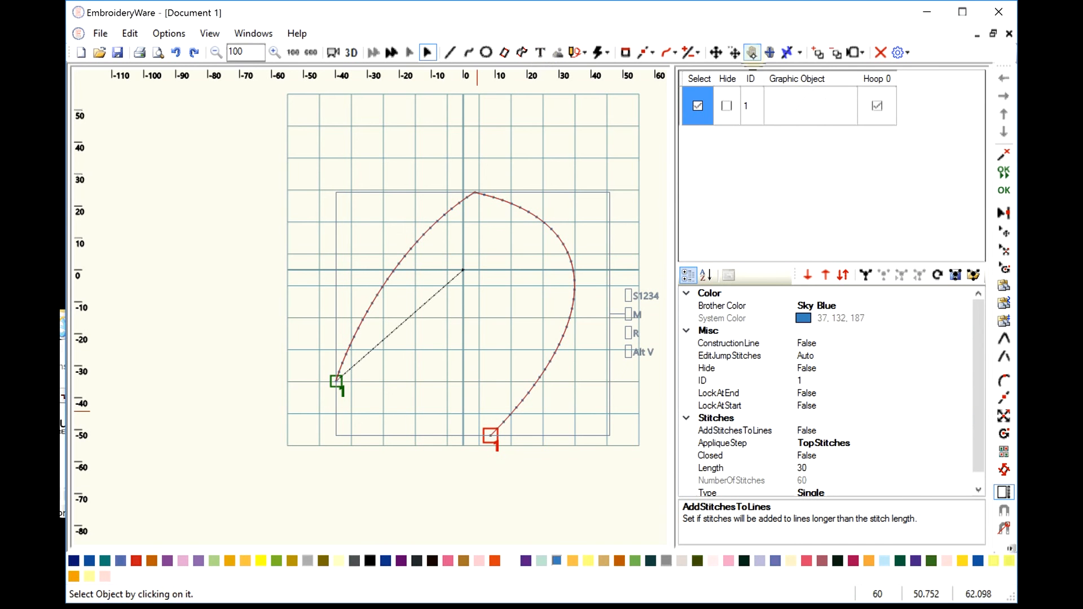
click(789, 53)
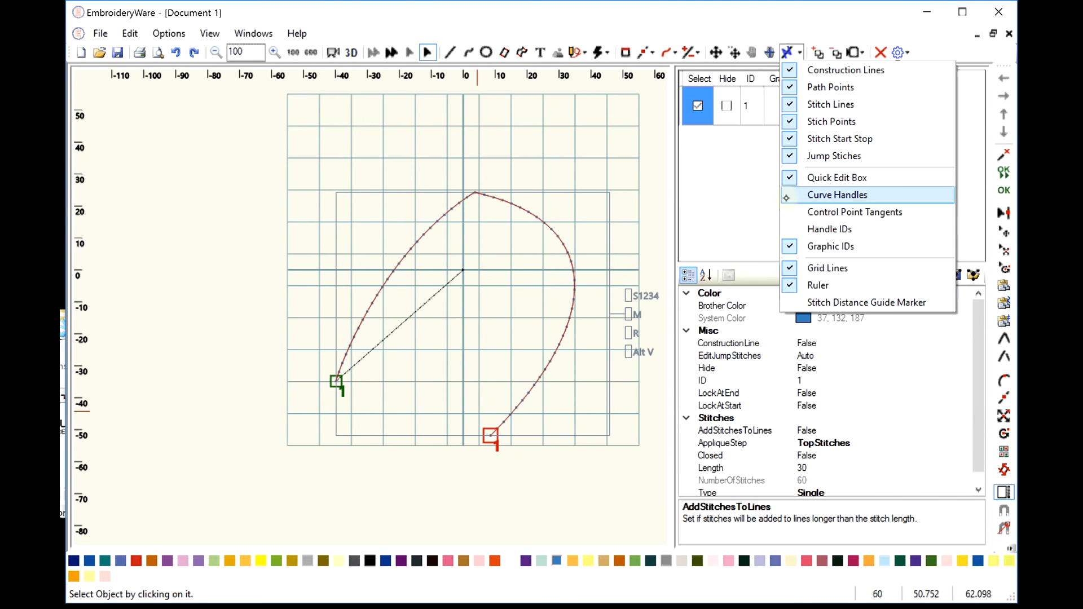
click(830, 195)
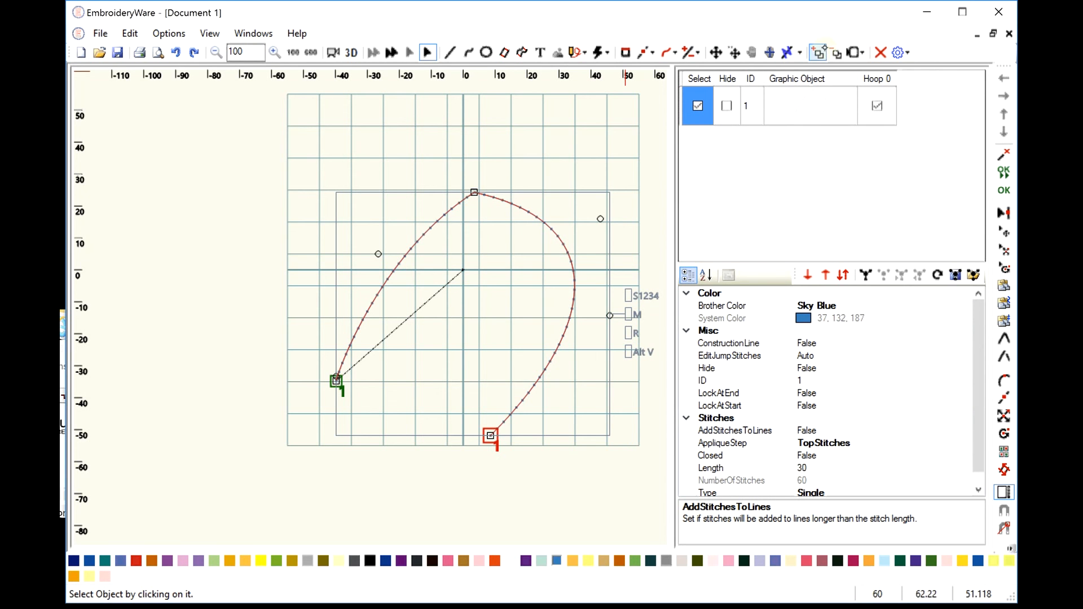
- Display the control point tangents on the curve
click(800, 52)
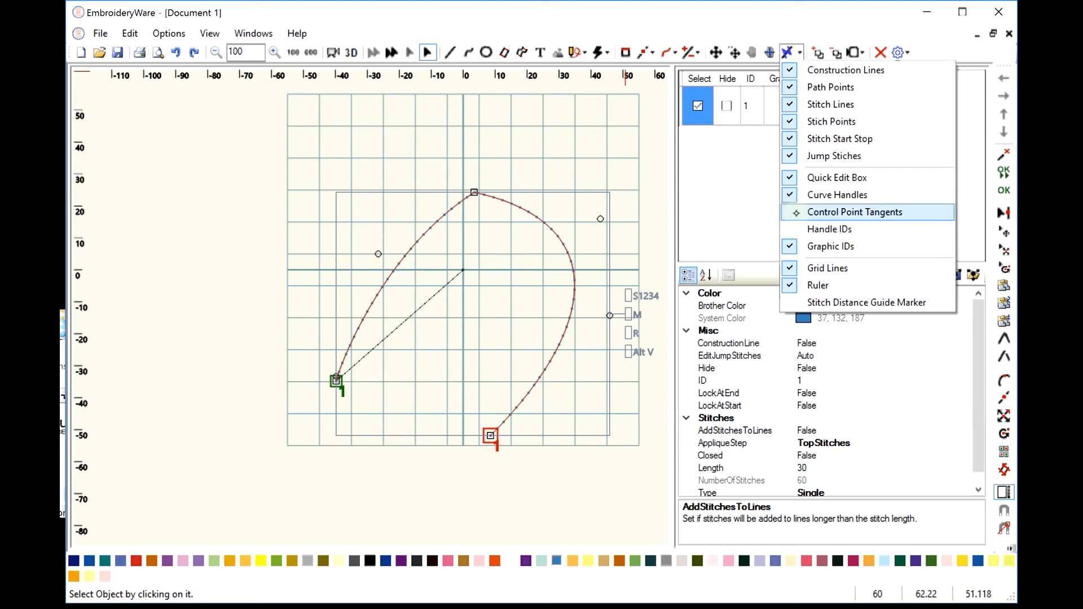
click(836, 212)
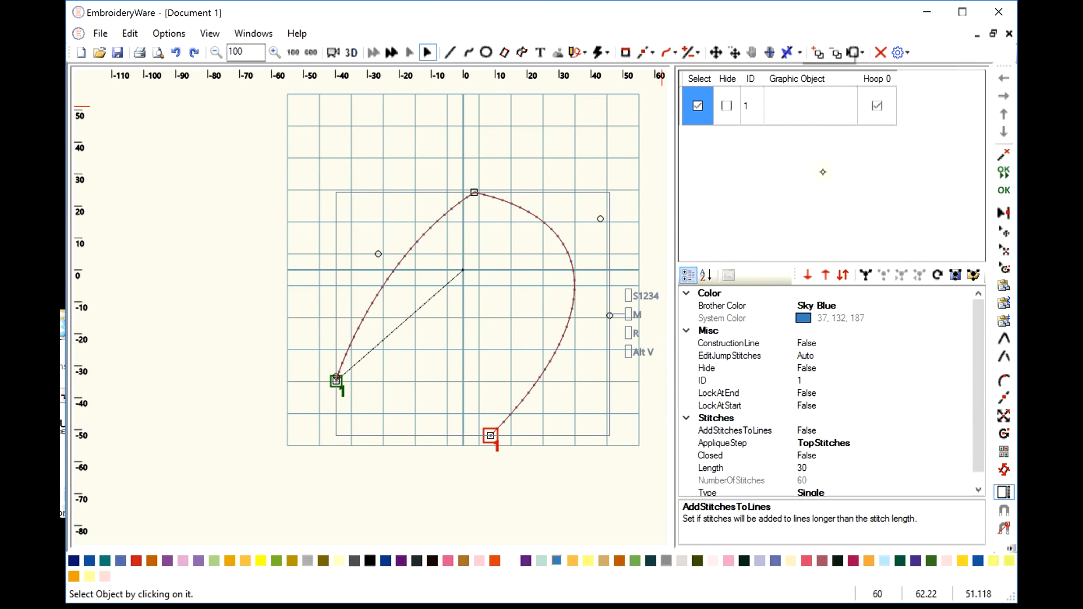
click(799, 51)
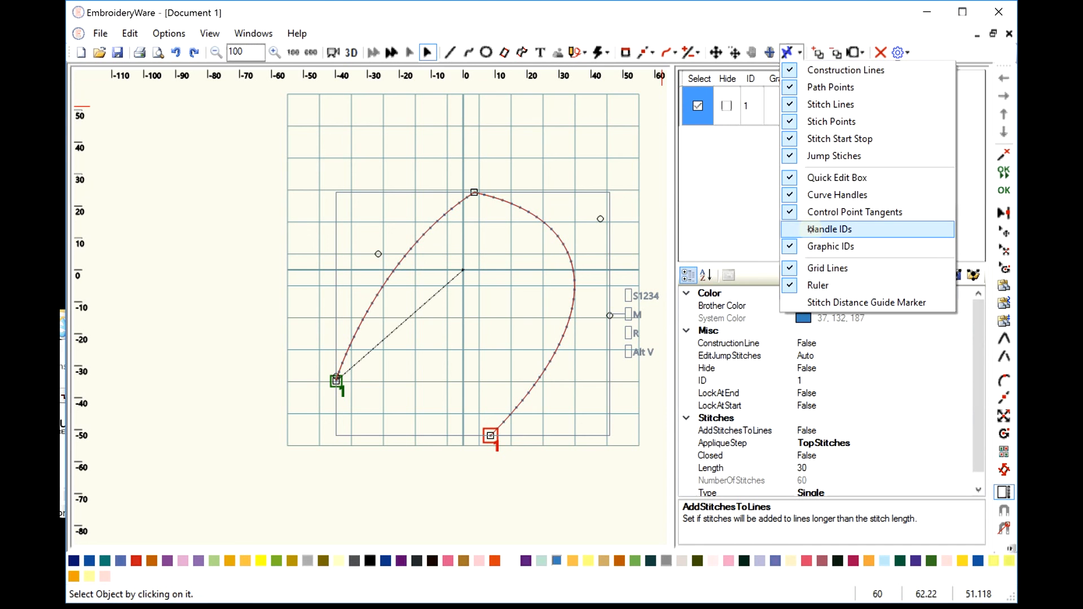
key(Escape)
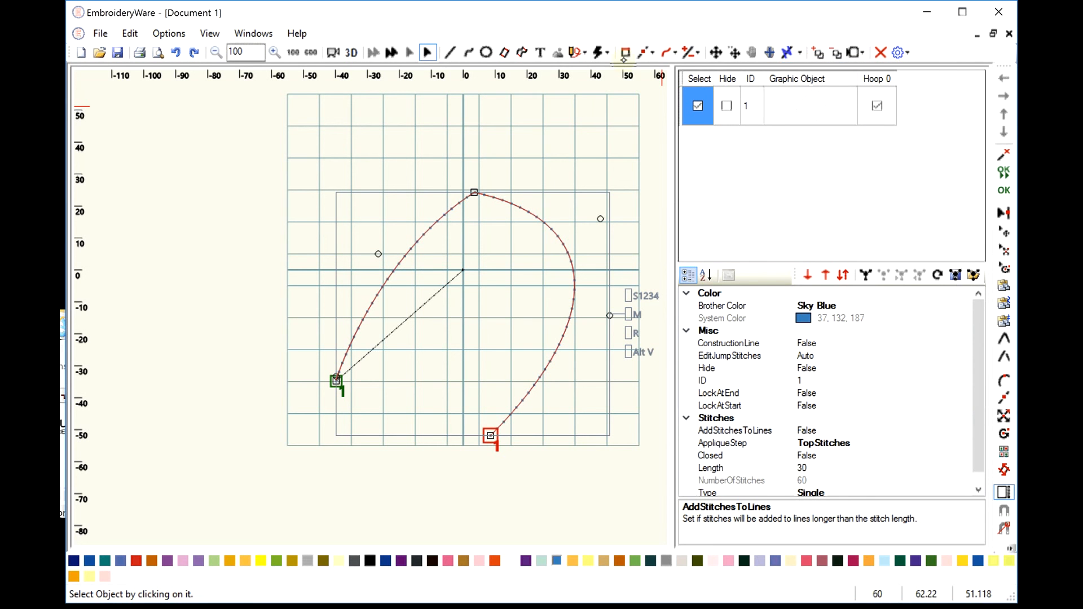
click(652, 52)
click(476, 212)
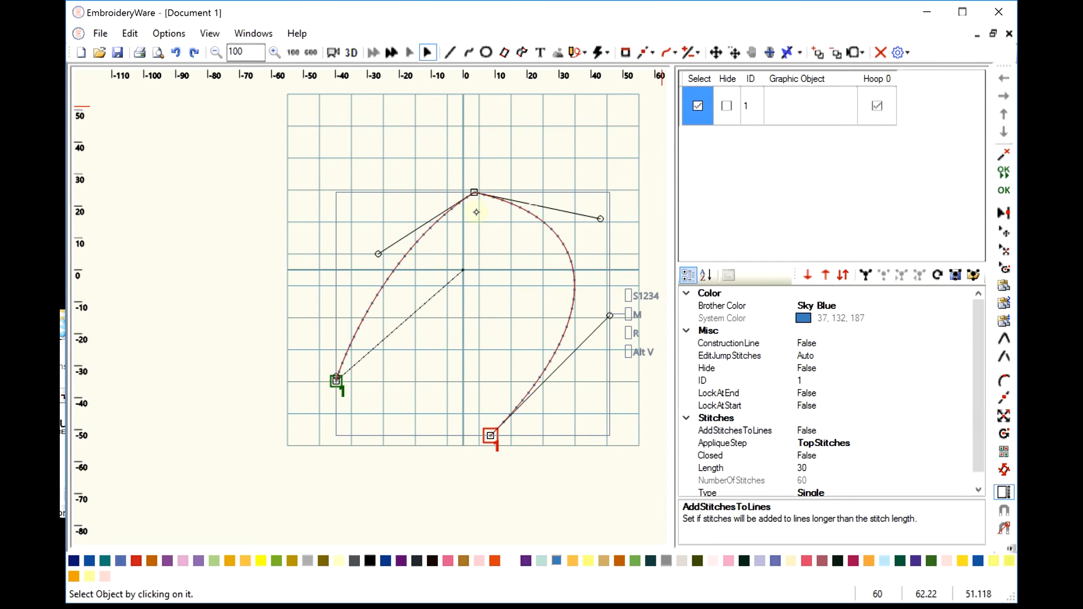
- Modify the curve by moving its upper middle point down to about (3, 12)
click(649, 52)
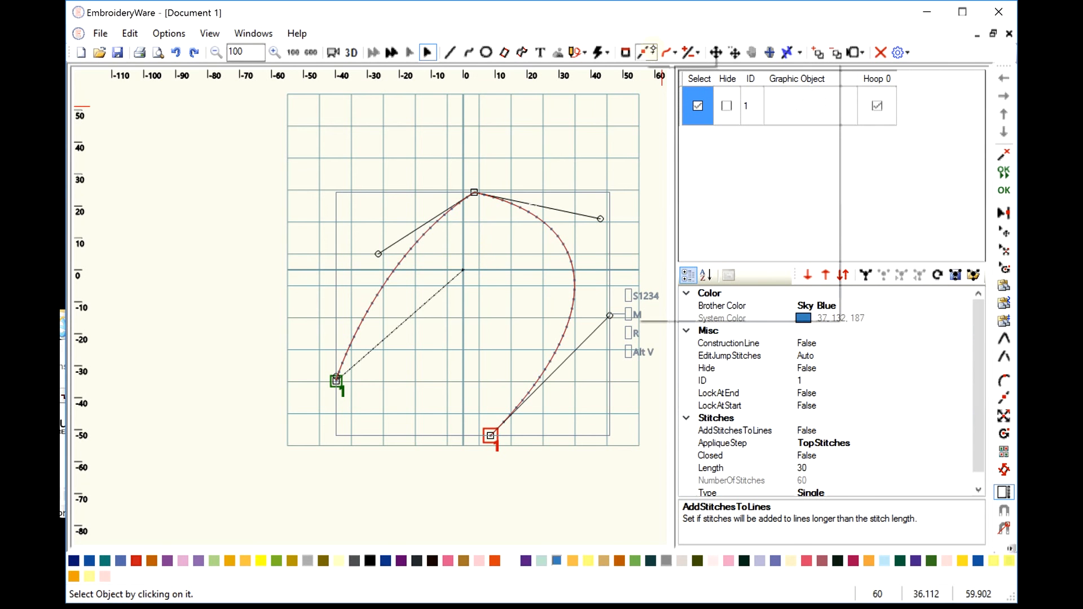
click(667, 70)
drag(474, 192, 469, 248)
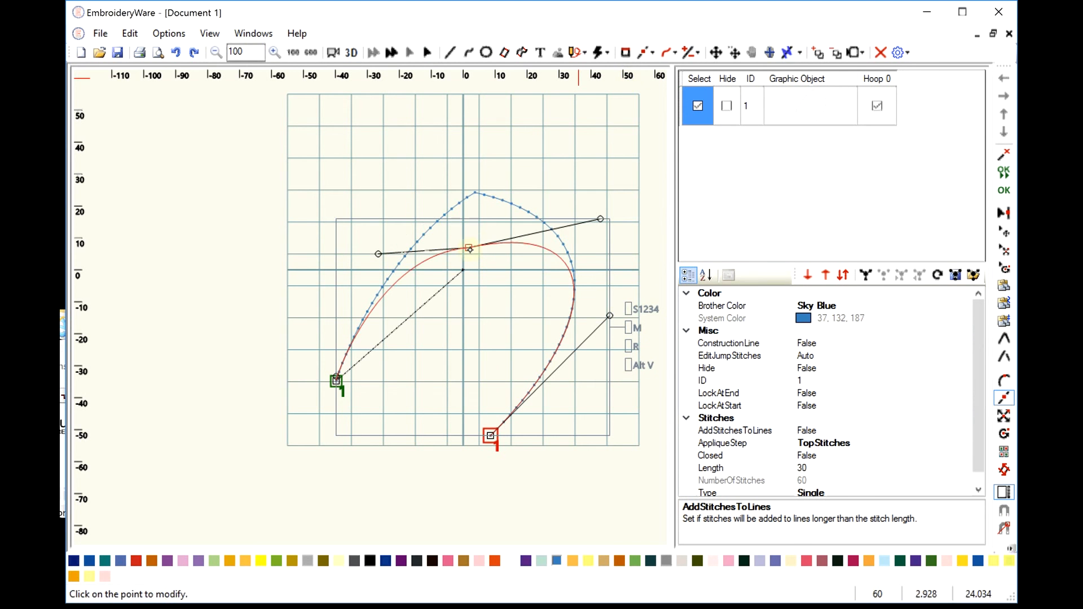
click(470, 248)
click(474, 232)
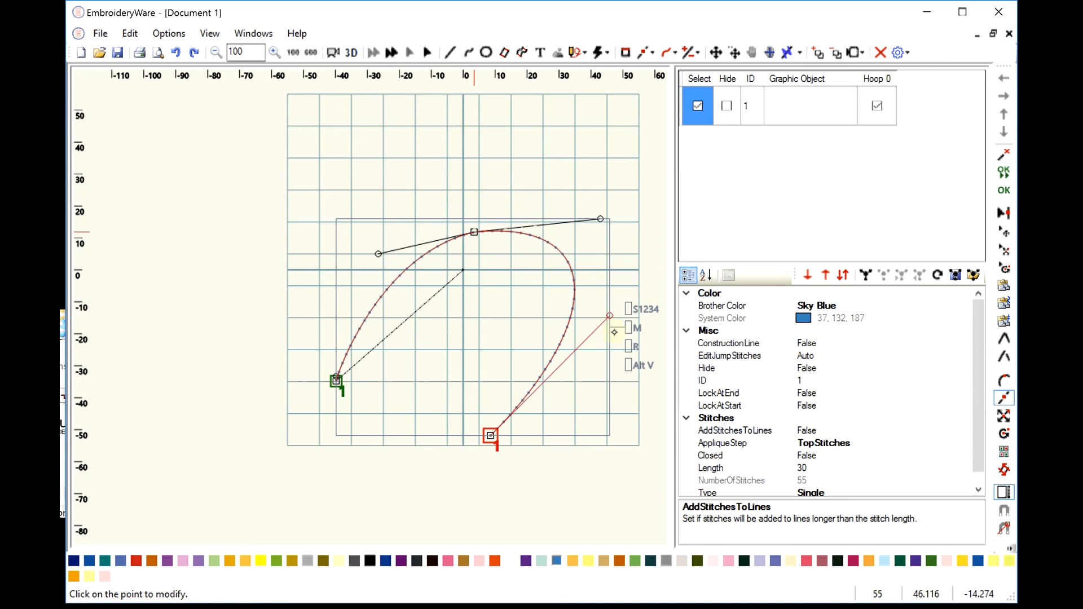
- Reshape the curve by moving the end point's handle to about (46, -46) and the start point's handle to about (-63, -6)
click(610, 316)
click(338, 377)
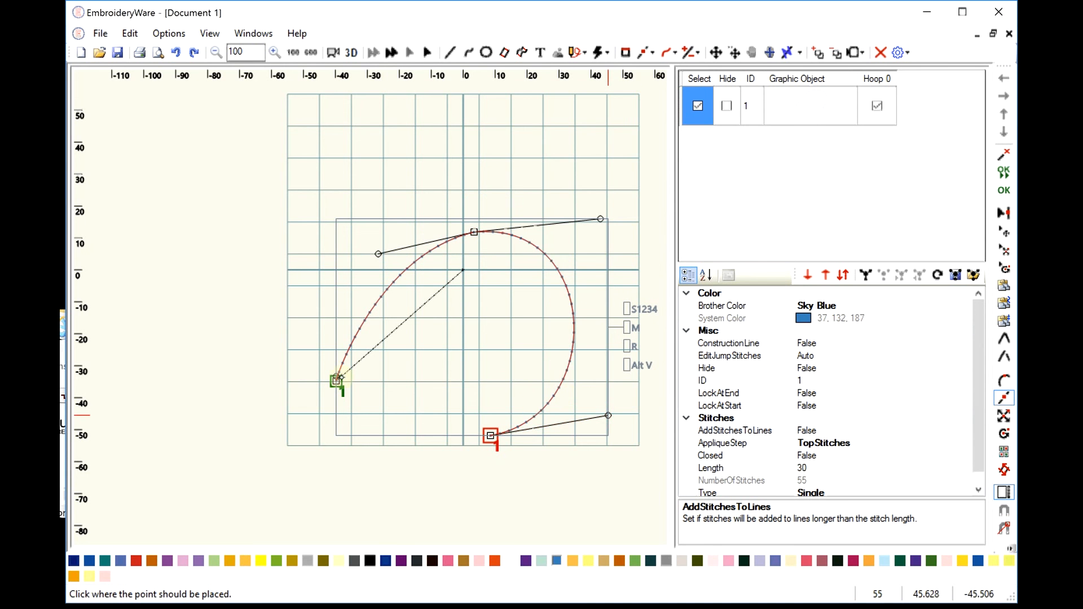
click(263, 290)
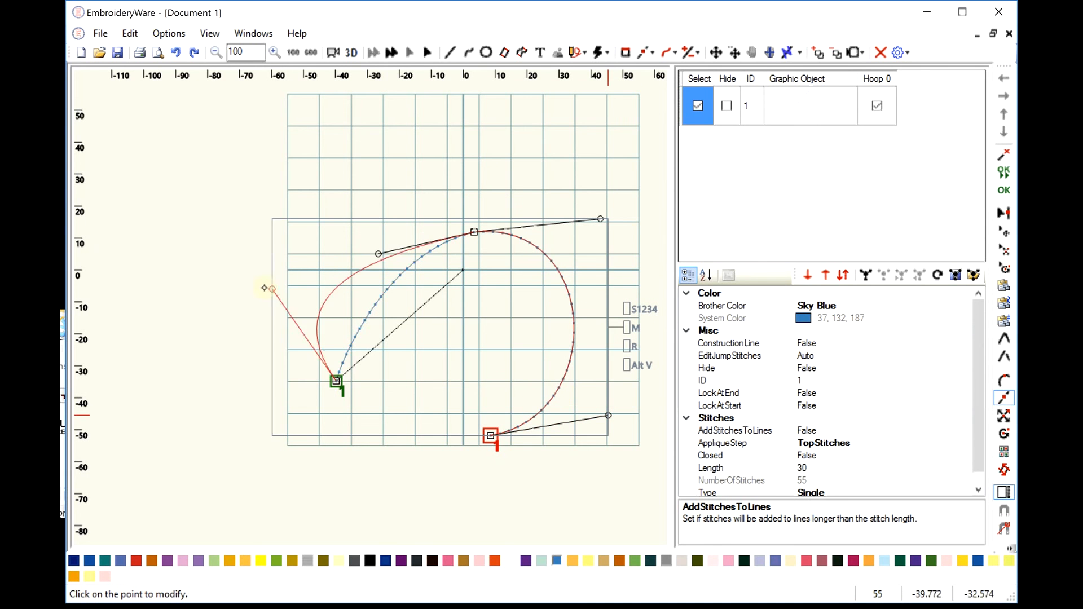
- Lower the curve's middle point to about (1, 5) and move its right-hand tangent handle to about (42, 5)
click(473, 229)
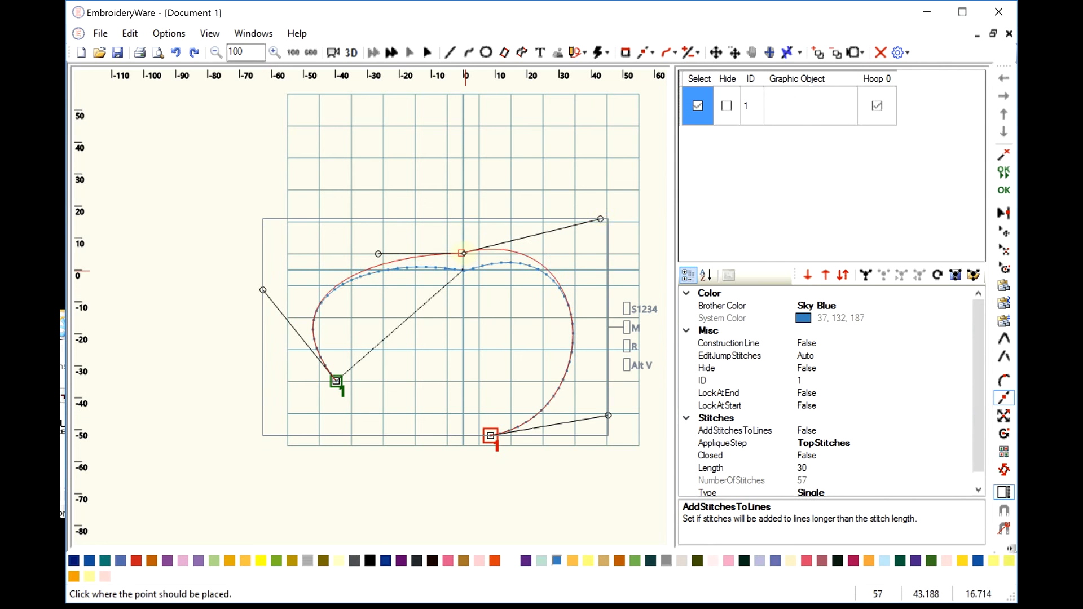
click(465, 254)
drag(603, 215, 592, 258)
click(591, 259)
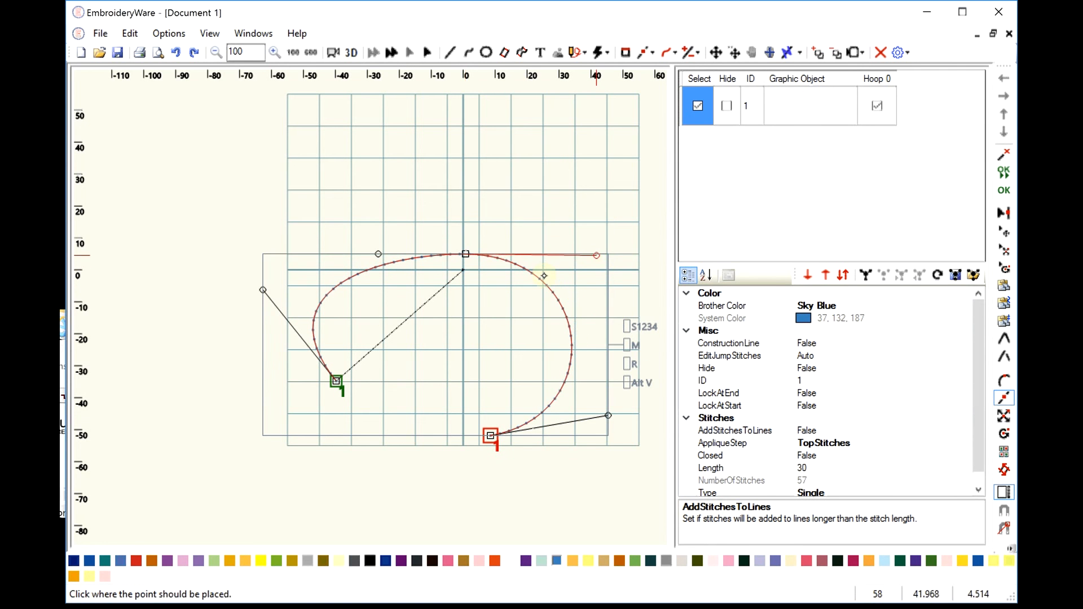
- Try the curve's middle point at about (3, 18) and return it to about (1, 5)
click(465, 255)
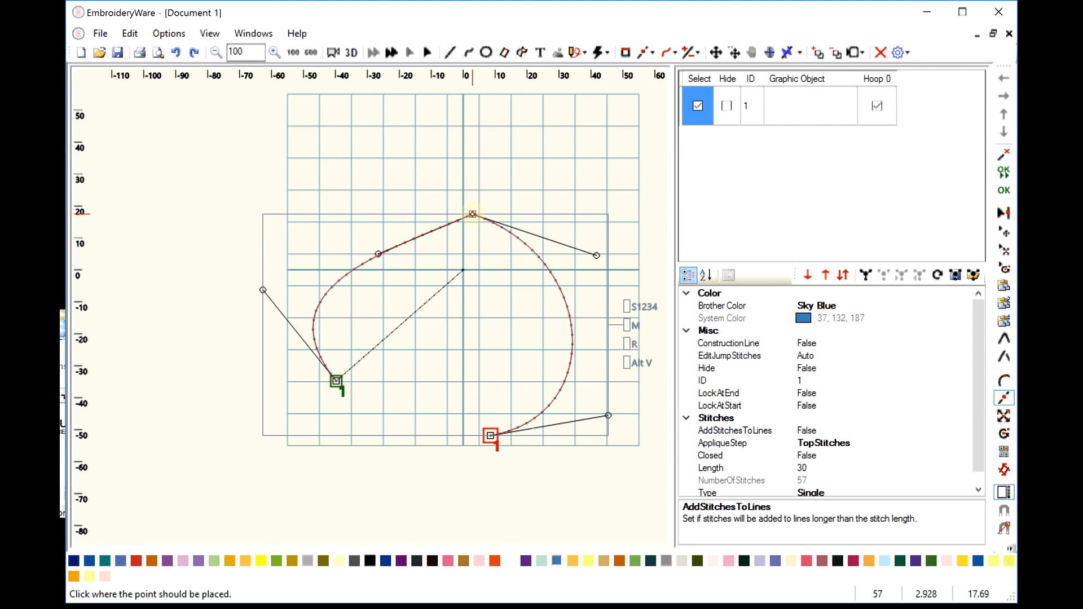
click(465, 265)
key(ctrl+z)
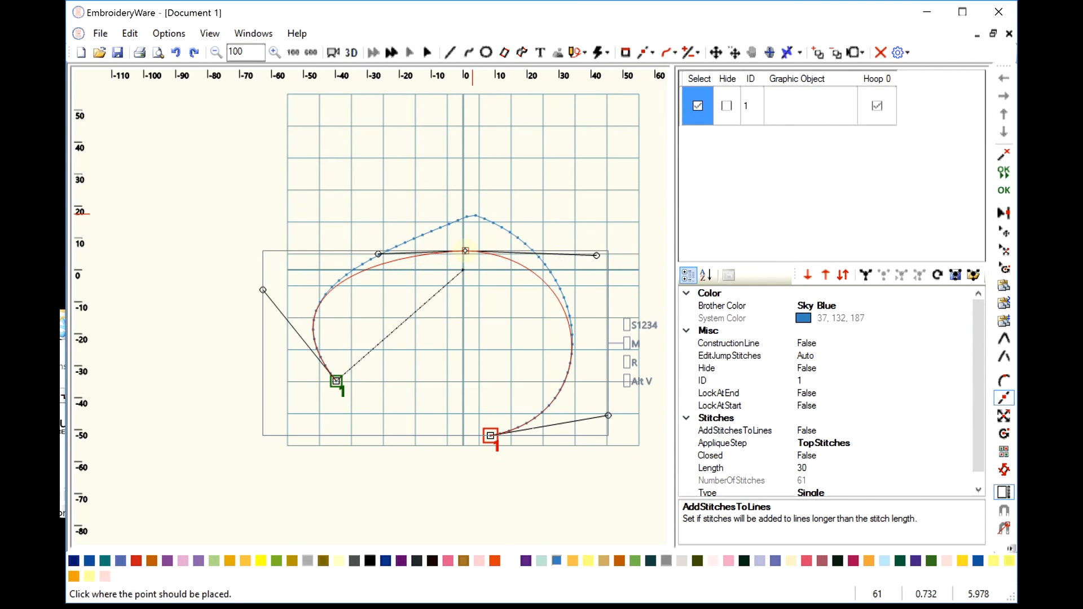
- Move the middle point's right-hand handle to about (41, 4) and the end point's handle to about (45, -58)
click(596, 255)
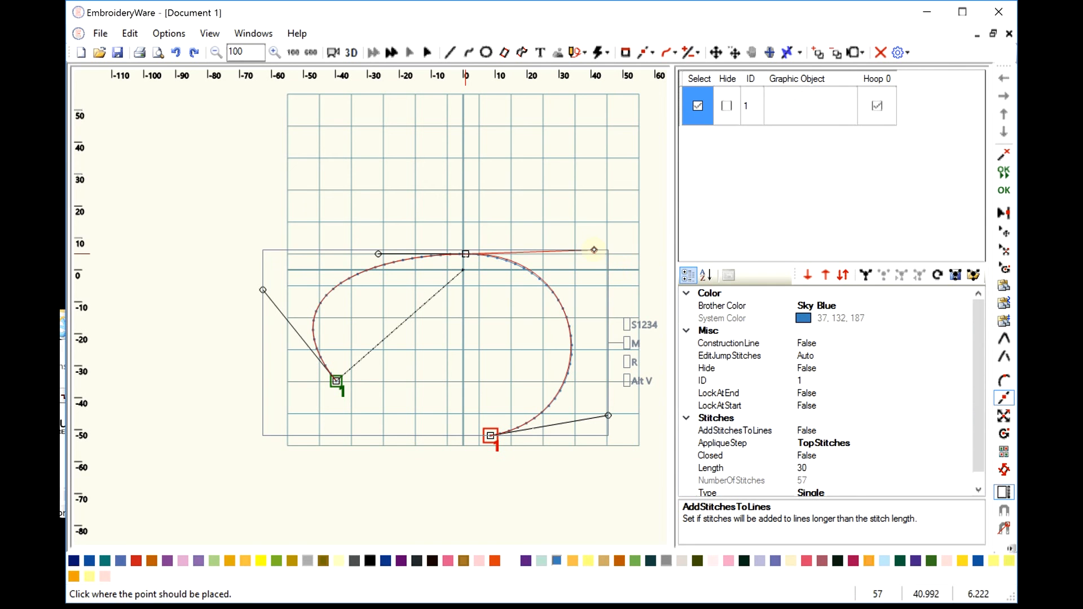
click(593, 258)
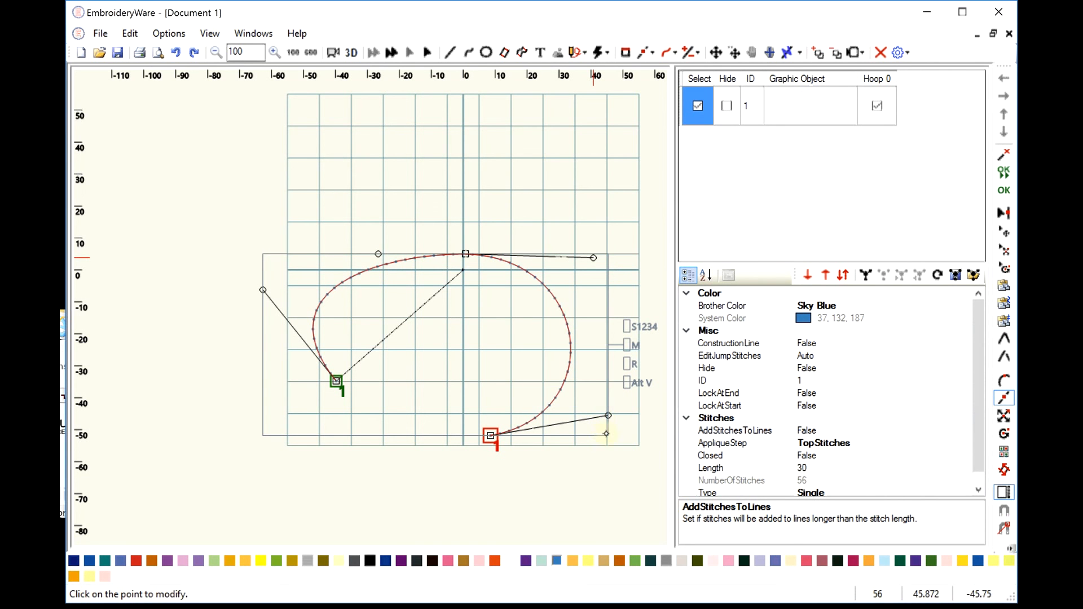
click(609, 415)
click(607, 453)
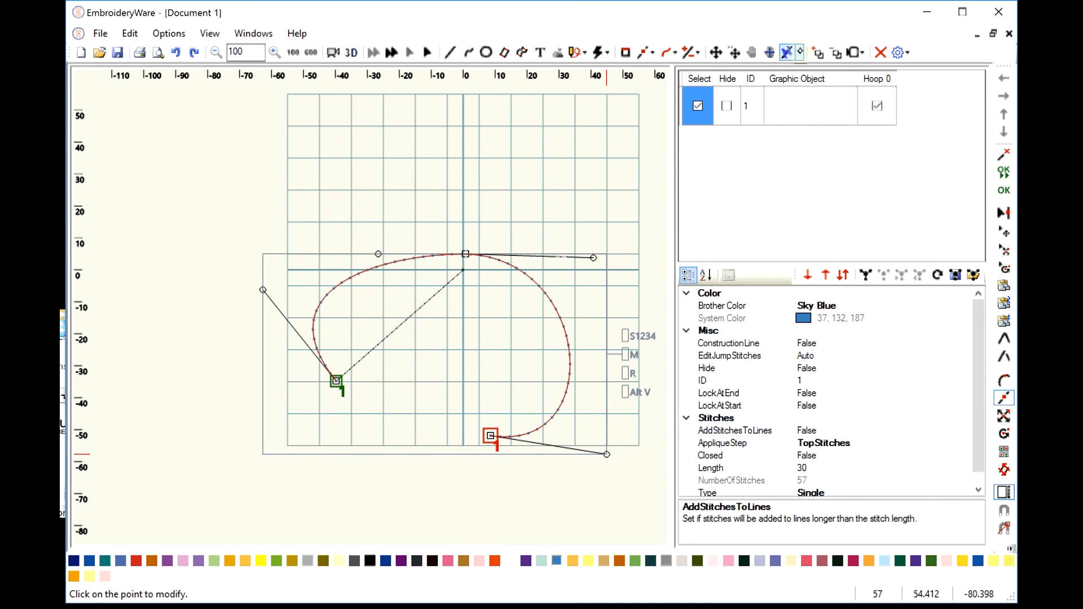
- Hide the control point tangents while keeping the curve handles displayed
click(800, 52)
click(822, 229)
click(800, 53)
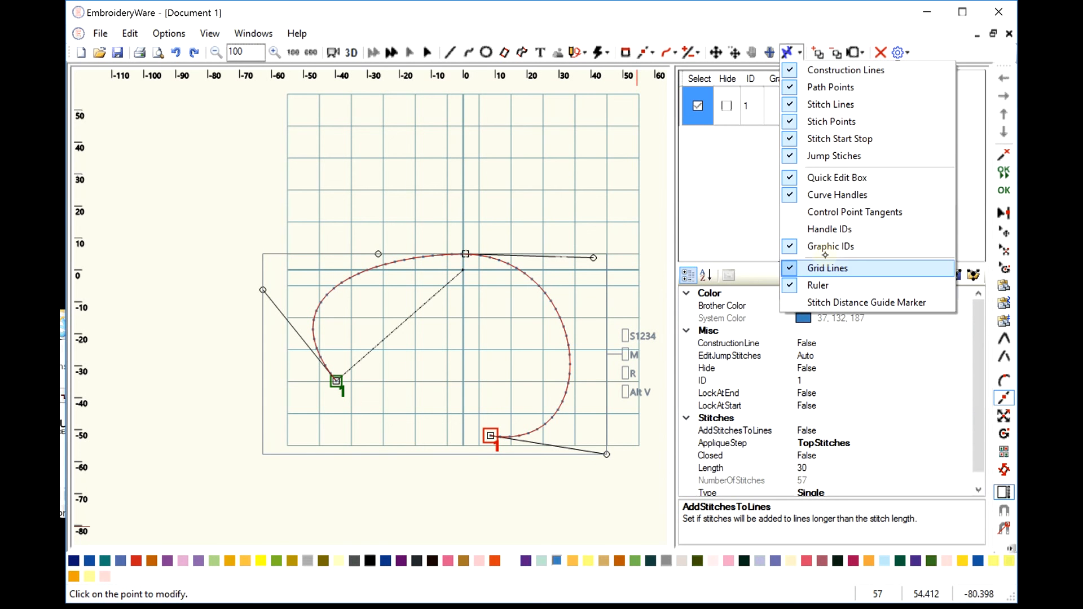
- Move the end point's handle to about (50, -37) and the middle point's right-hand handle to about (39, 11)
click(606, 454)
drag(608, 453, 611, 443)
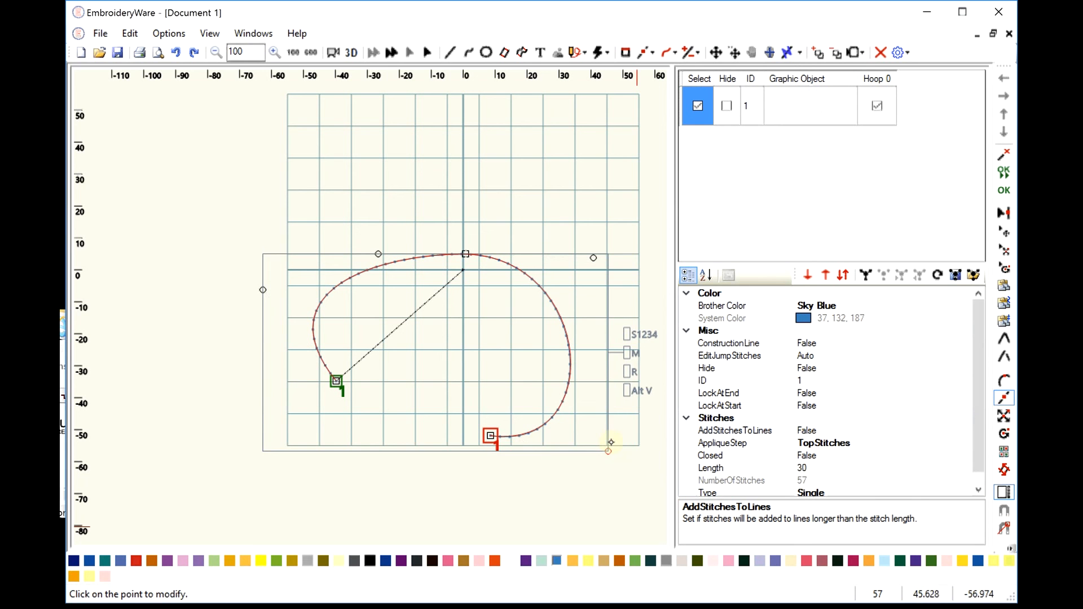
click(611, 443)
click(622, 388)
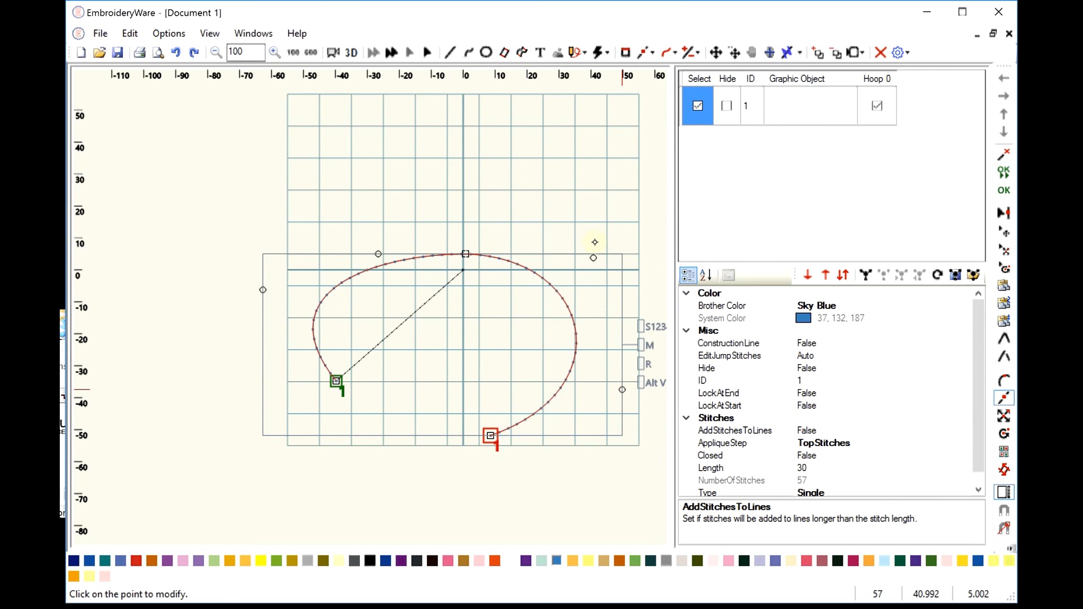
click(594, 257)
click(590, 235)
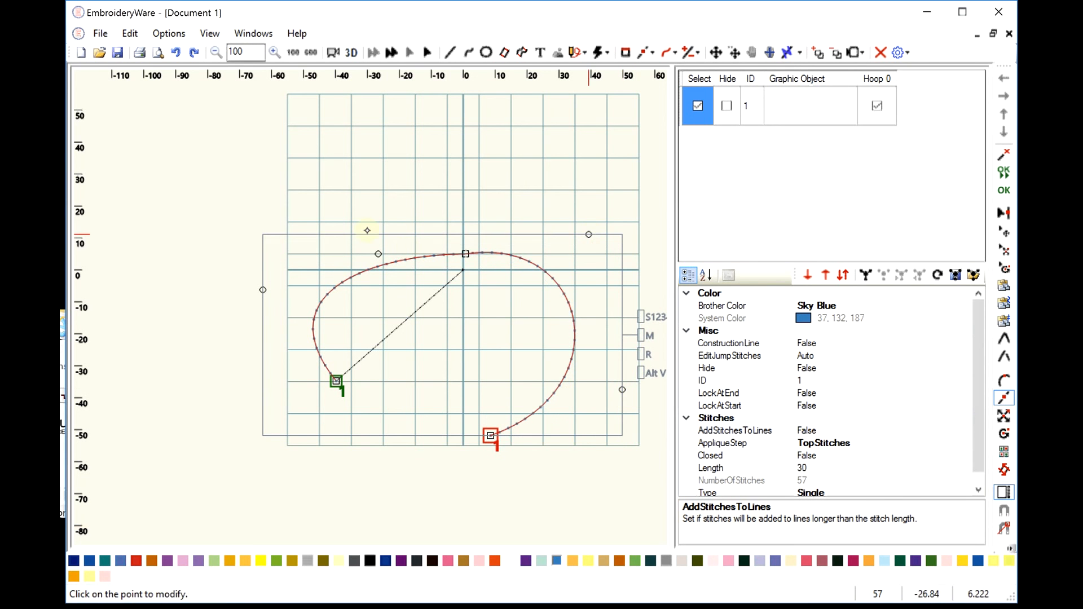